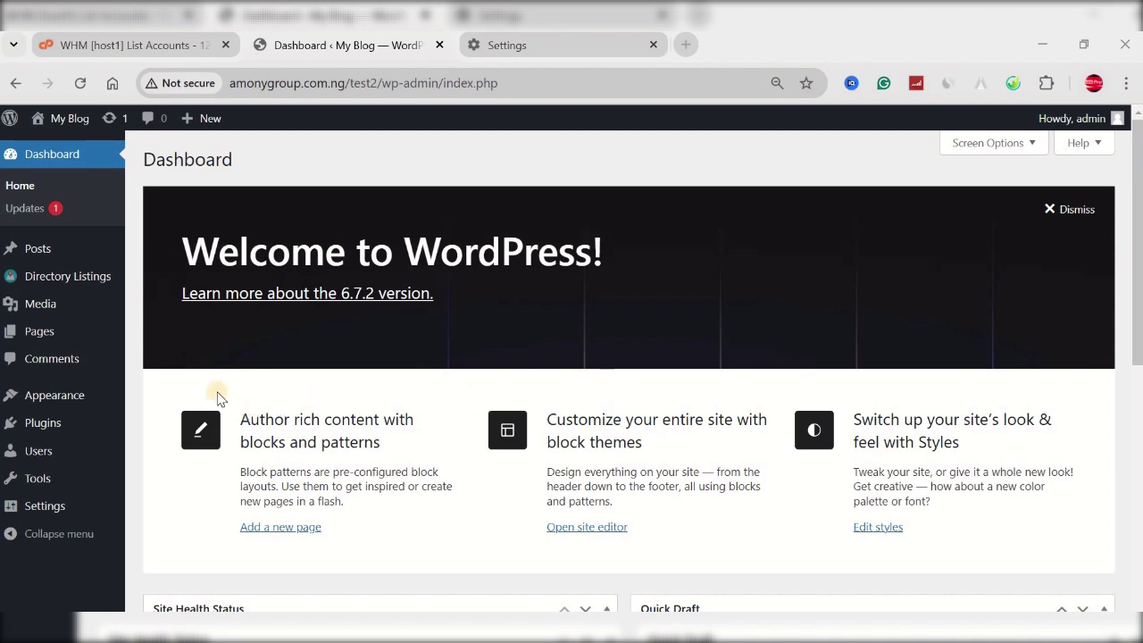
Search the plugins available for installation for "directory" and locate the Directorist business directory plugin in the results.
mouse_move(59, 420)
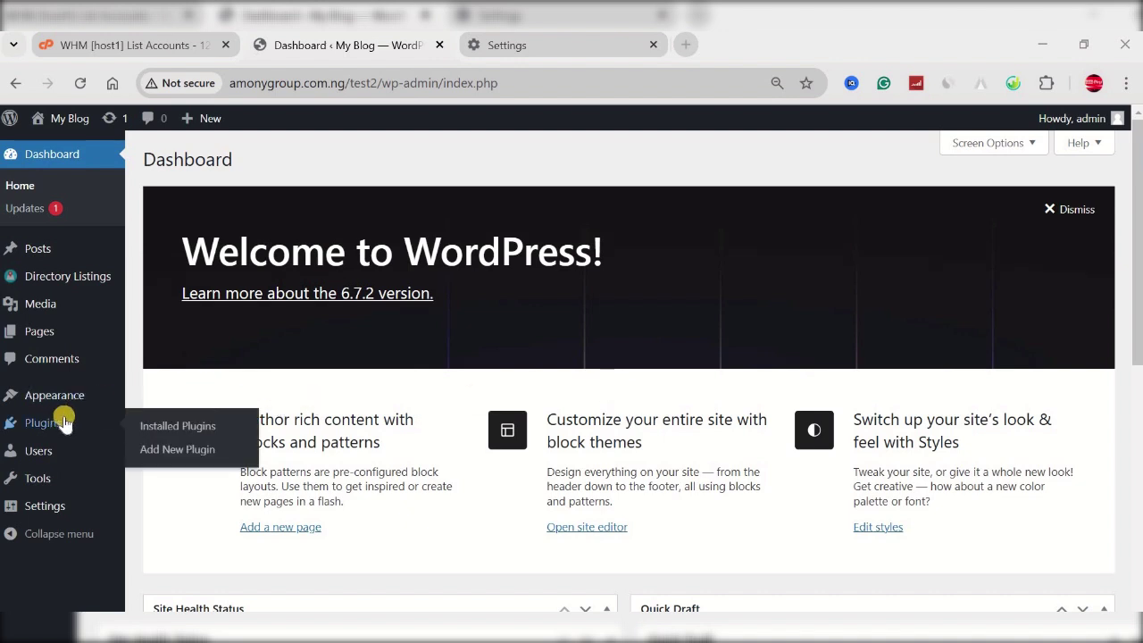
click(160, 453)
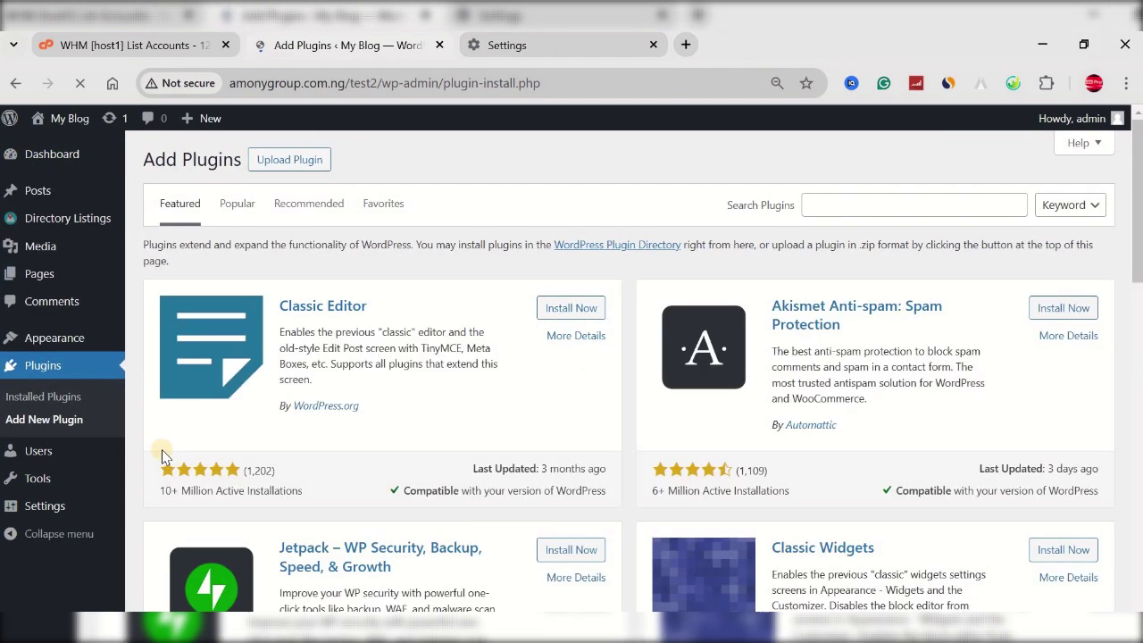
click(829, 204)
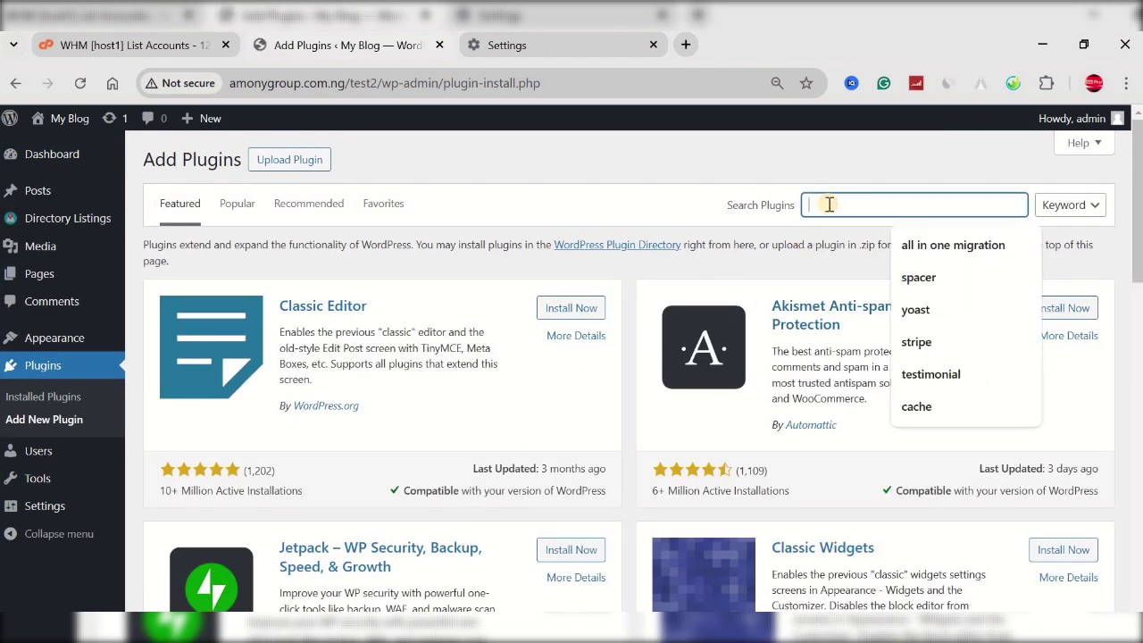
text(dire)
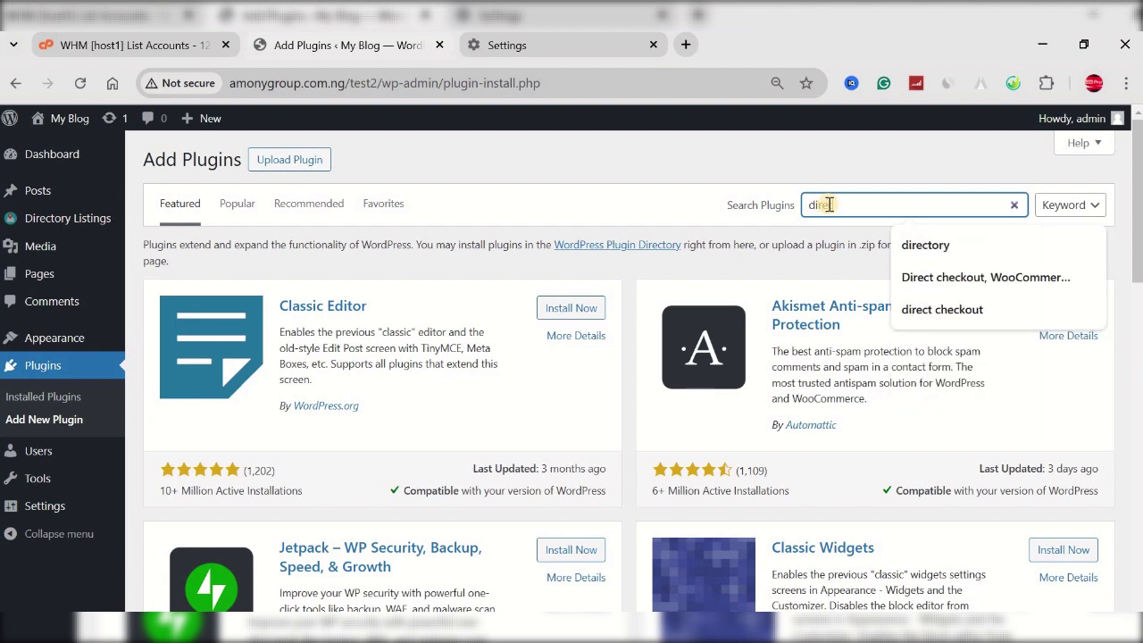
text(ctory)
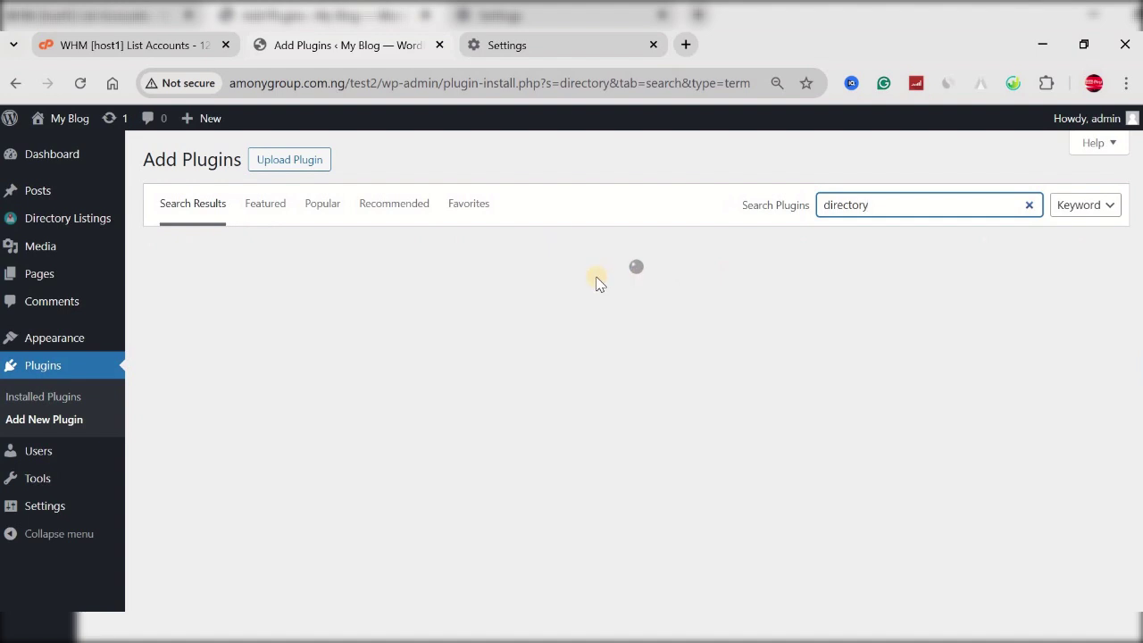
scroll(533, 294, down, 1)
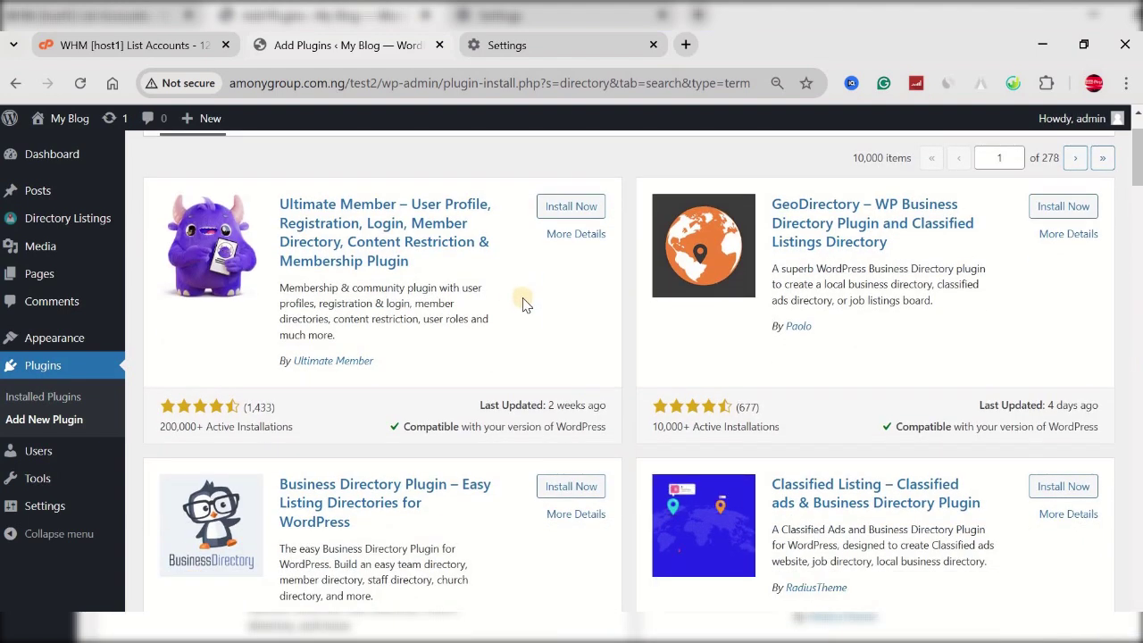
scroll(525, 305, down, 1)
scroll(525, 304, up, 1)
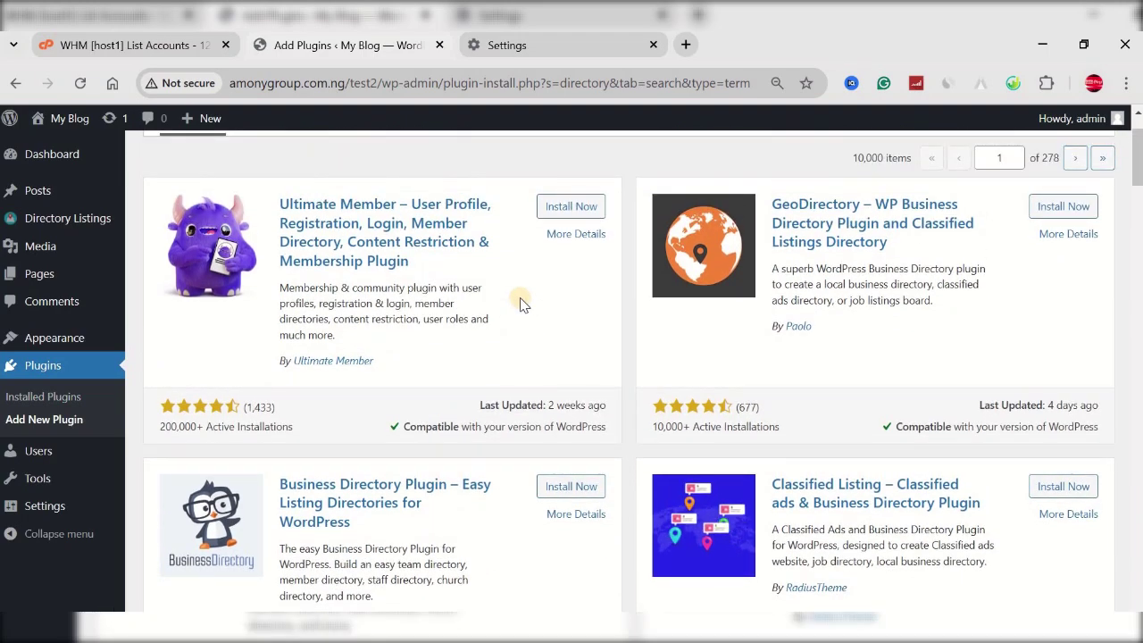
scroll(524, 305, down, 6)
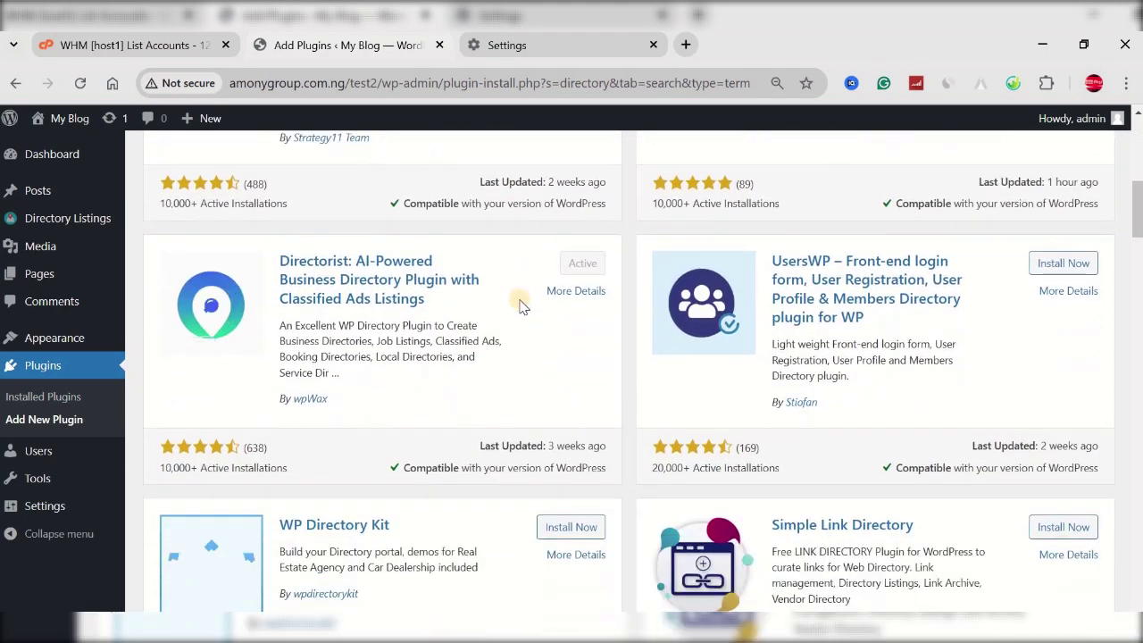
scroll(517, 298, up, 1)
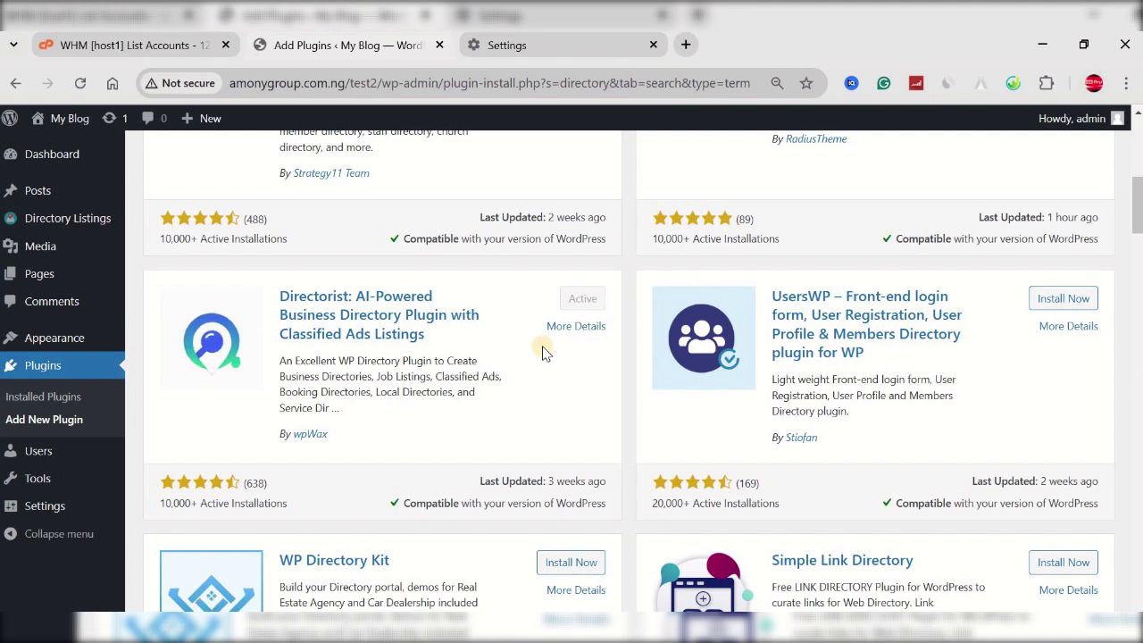
scroll(286, 253, up, 1)
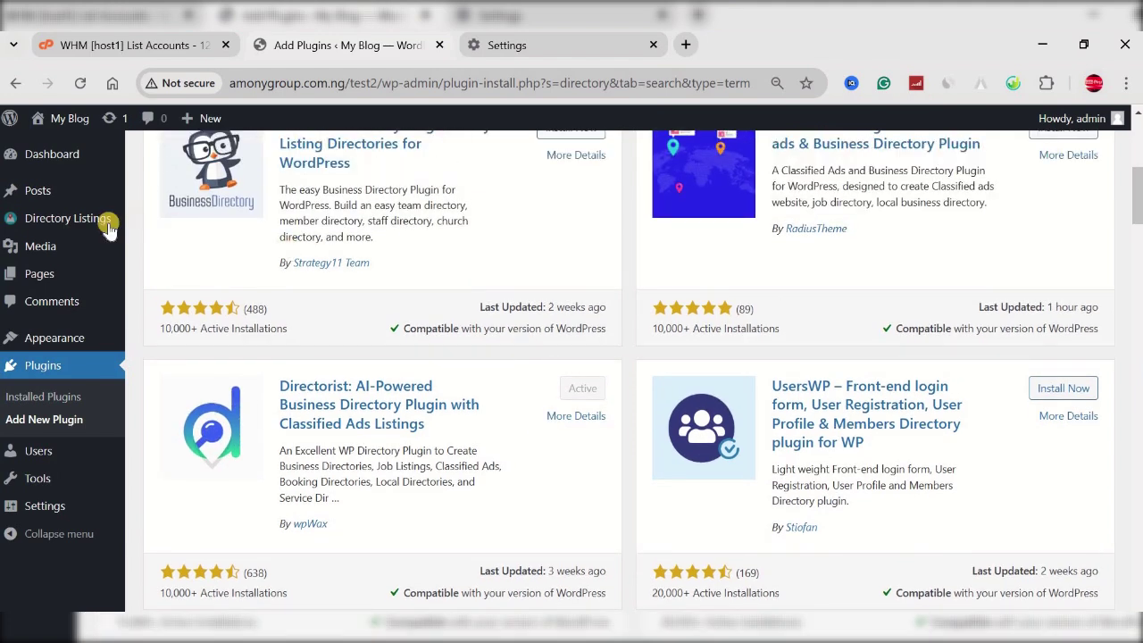
Open the Categories page of the Directory Listings.
mouse_move(106, 225)
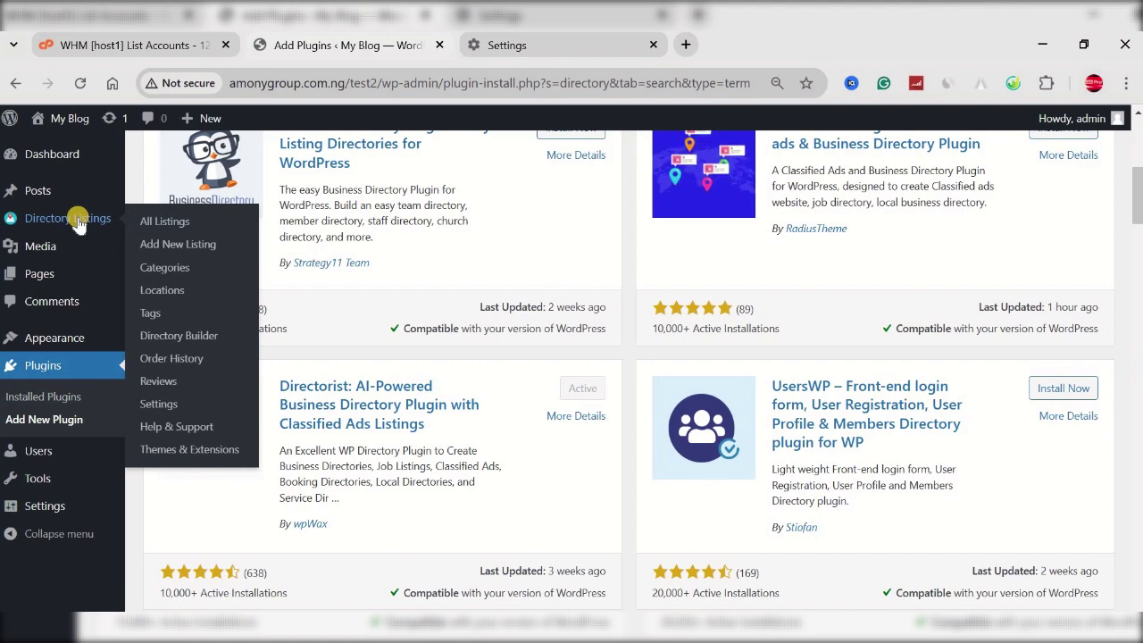
click(75, 221)
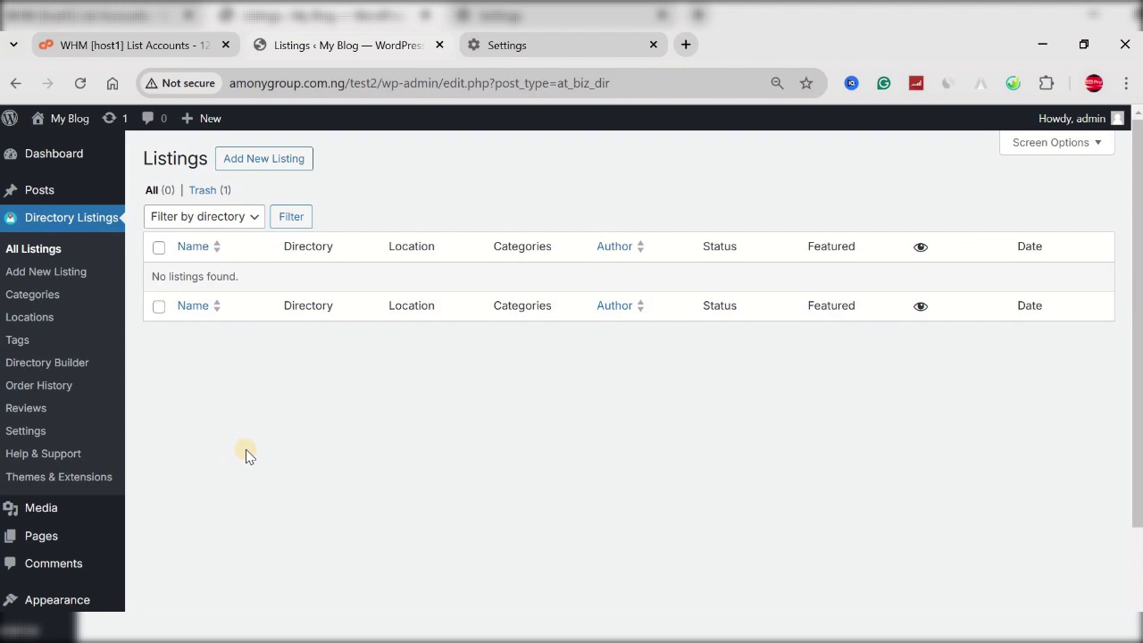
click(46, 299)
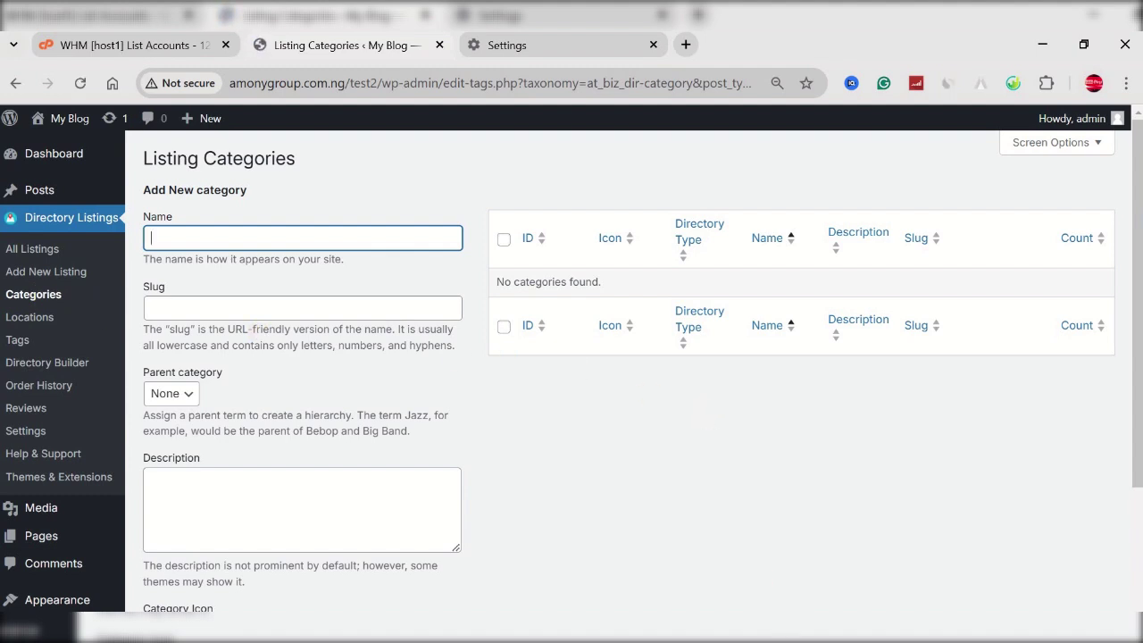
Switch to the Word document with the sample business directory data and copy the first category name, "Restaurants & Cafés".
mouse_move(982, 629)
click(983, 571)
scroll(613, 464, up, 8)
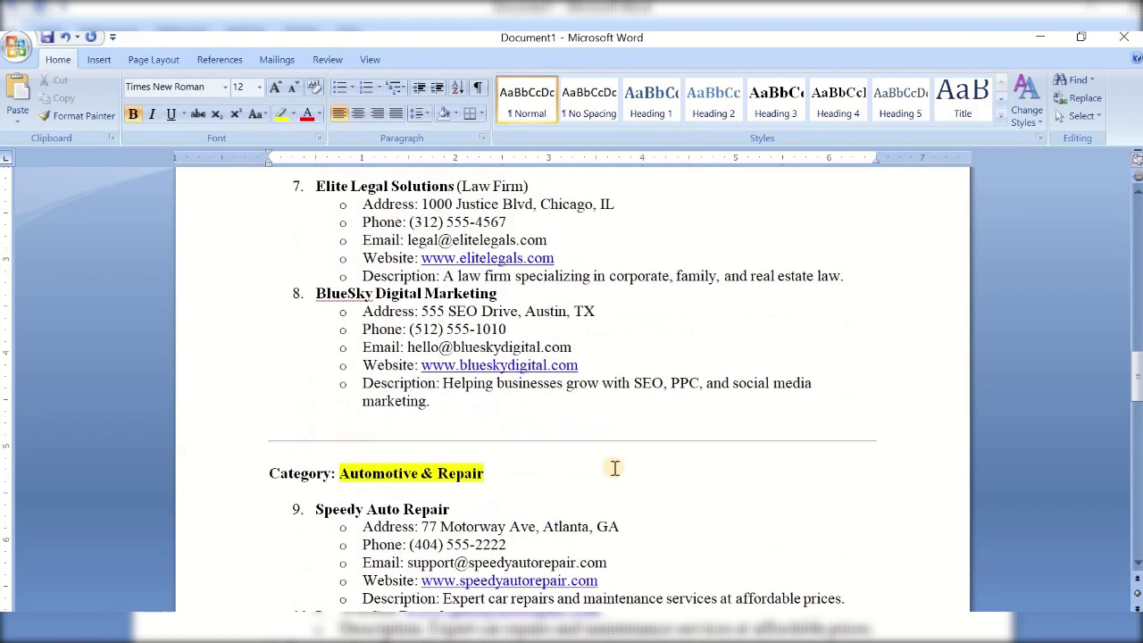
scroll(615, 468, up, 15)
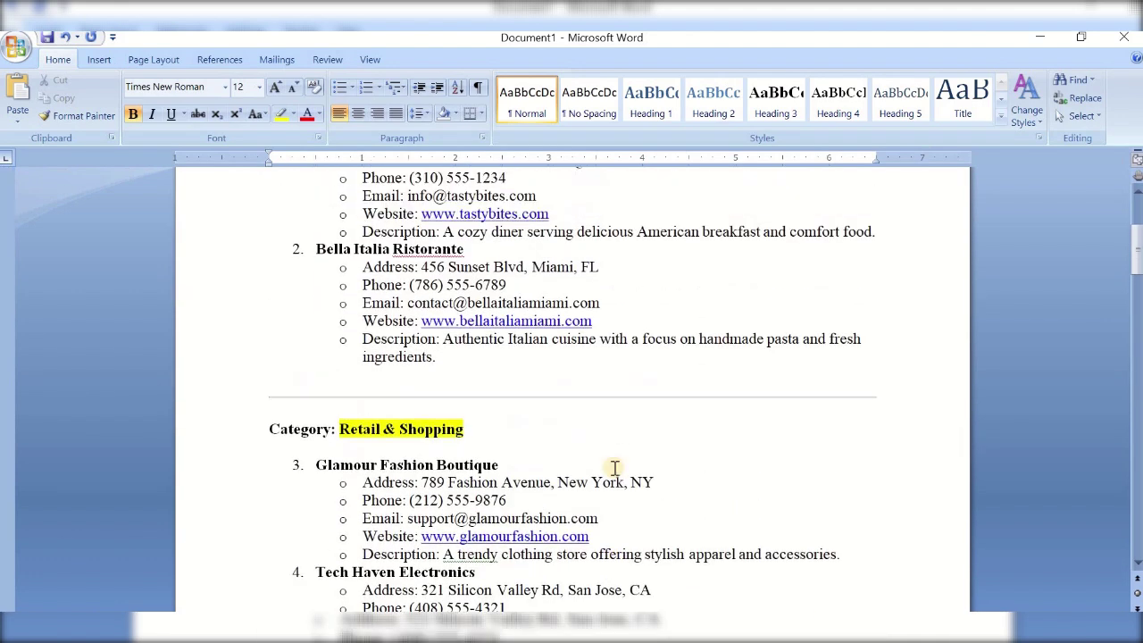
scroll(614, 467, up, 4)
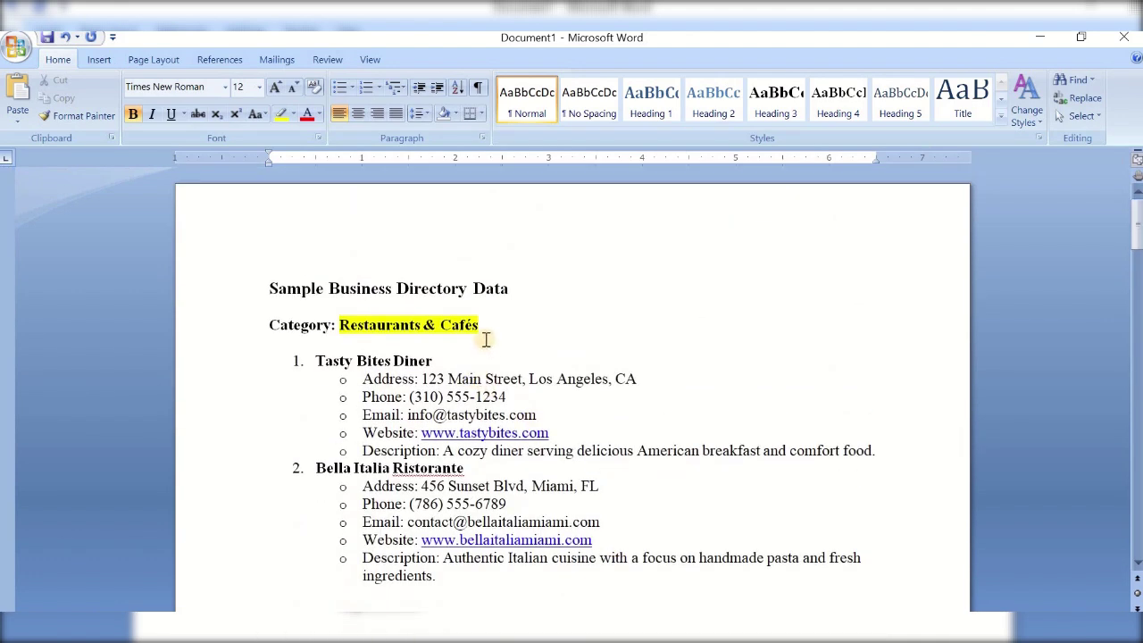
drag(483, 325, 371, 325)
key(ctrl+c)
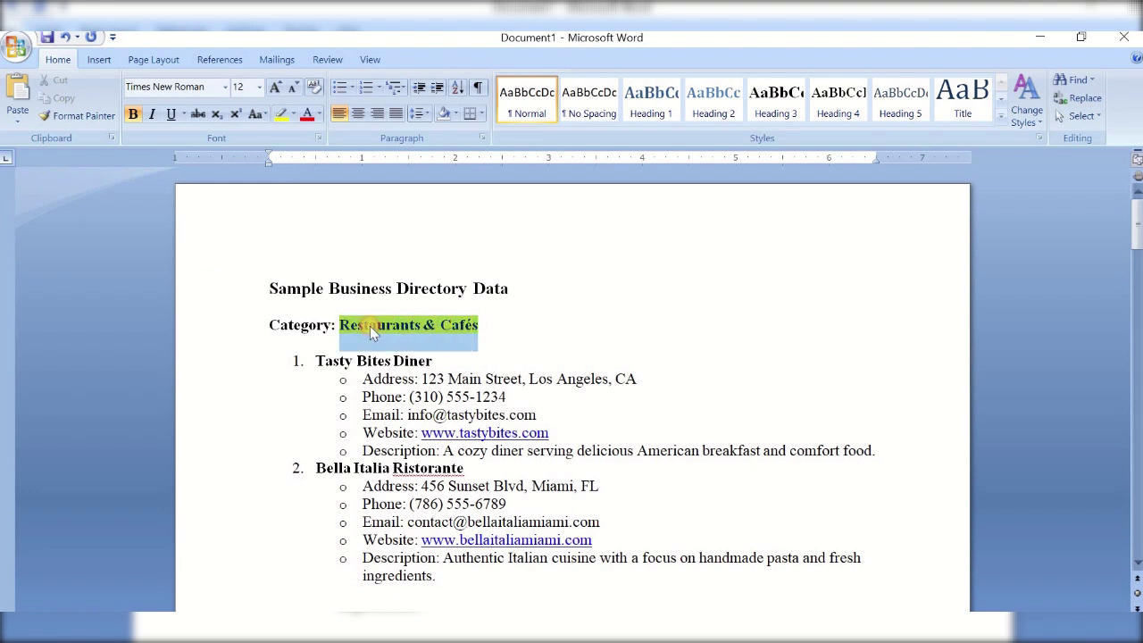
Switch back to the WordPress Listing Categories page in Chrome and add a new category named "Restaurants & Cafés".
click(472, 629)
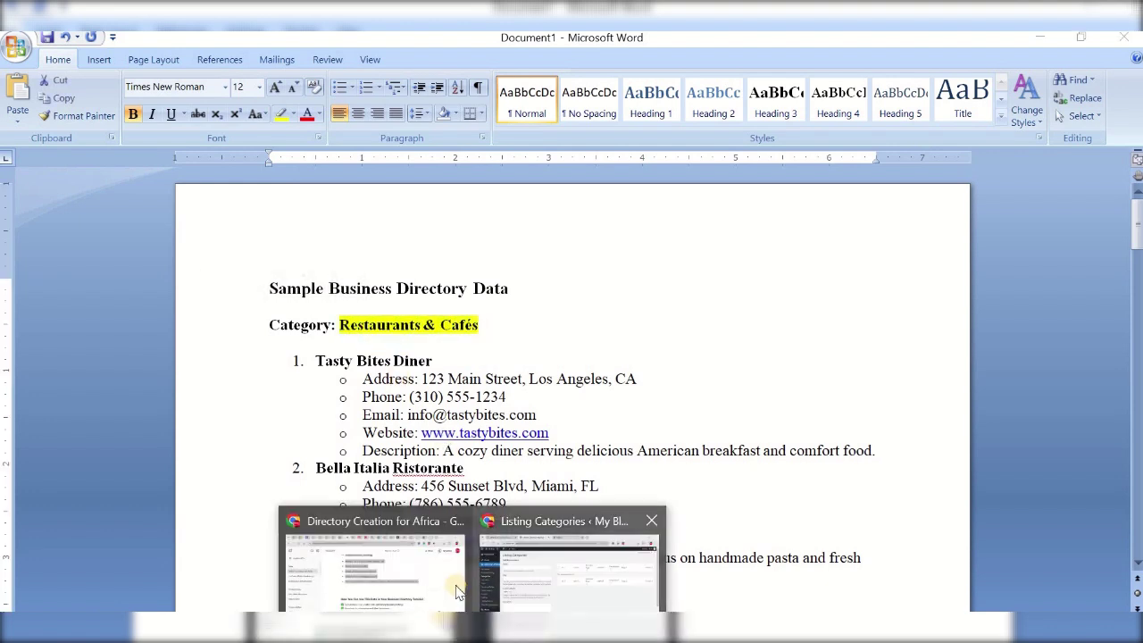
click(547, 556)
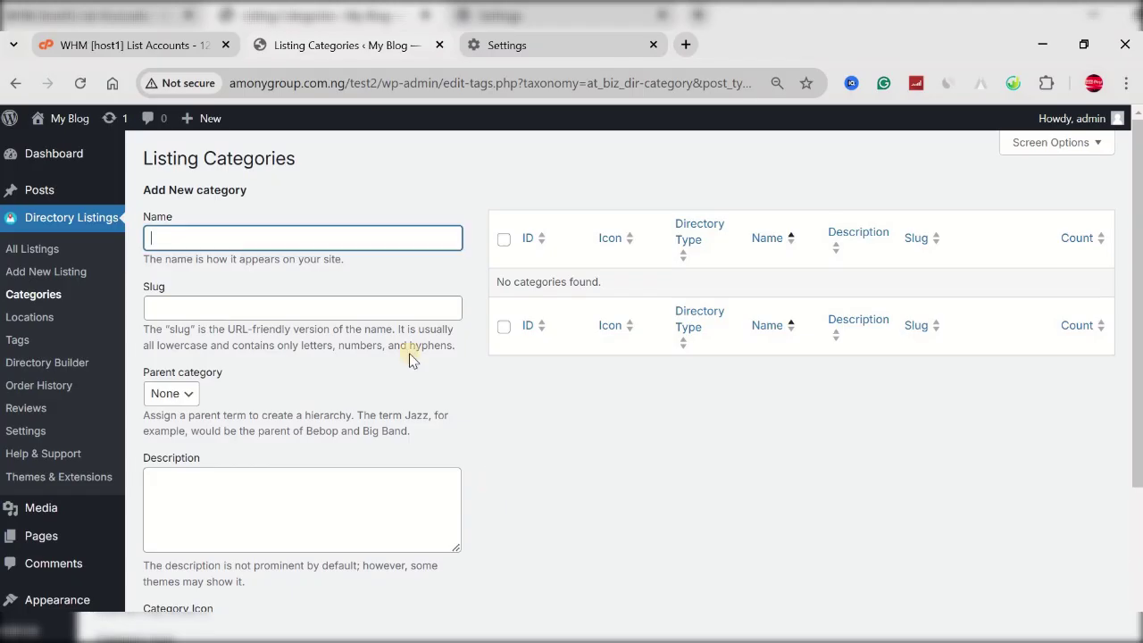
key(ctrl+v)
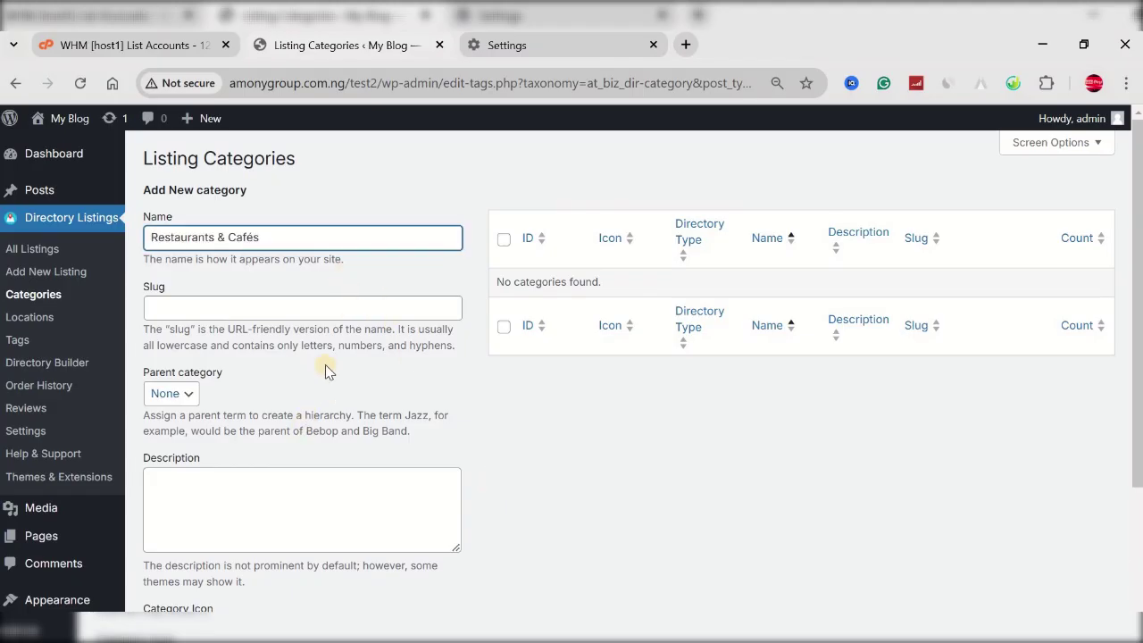
scroll(327, 369, down, 2)
click(241, 585)
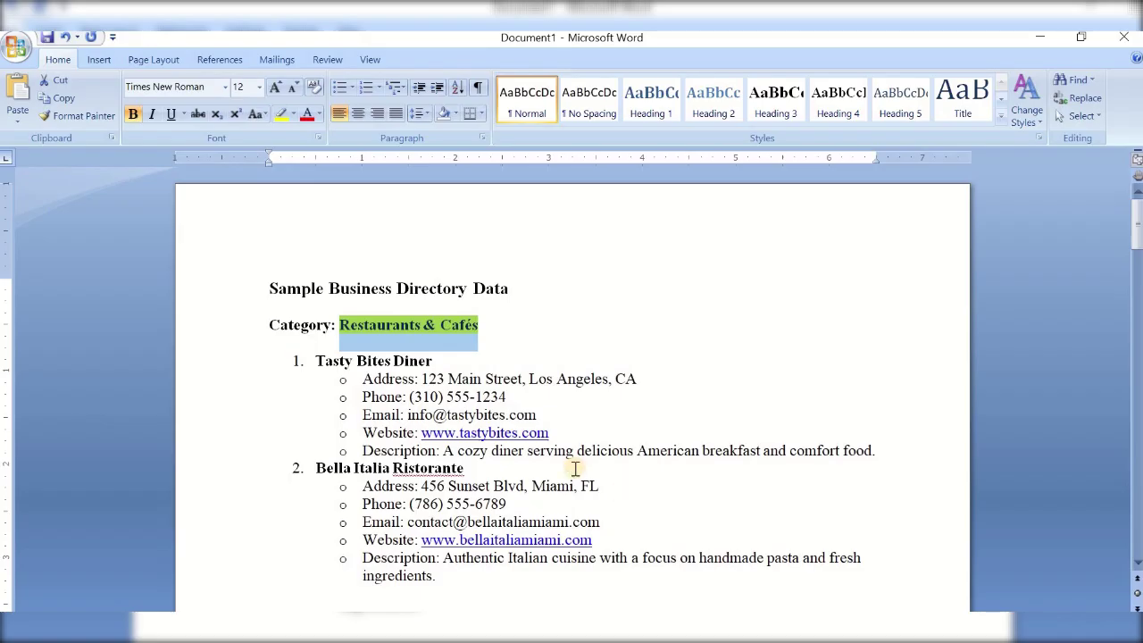
Copy the category name "Retail & Shopping" from the sample data in the Word document.
scroll(471, 398, down, 5)
drag(464, 366, 371, 367)
key(ctrl+c)
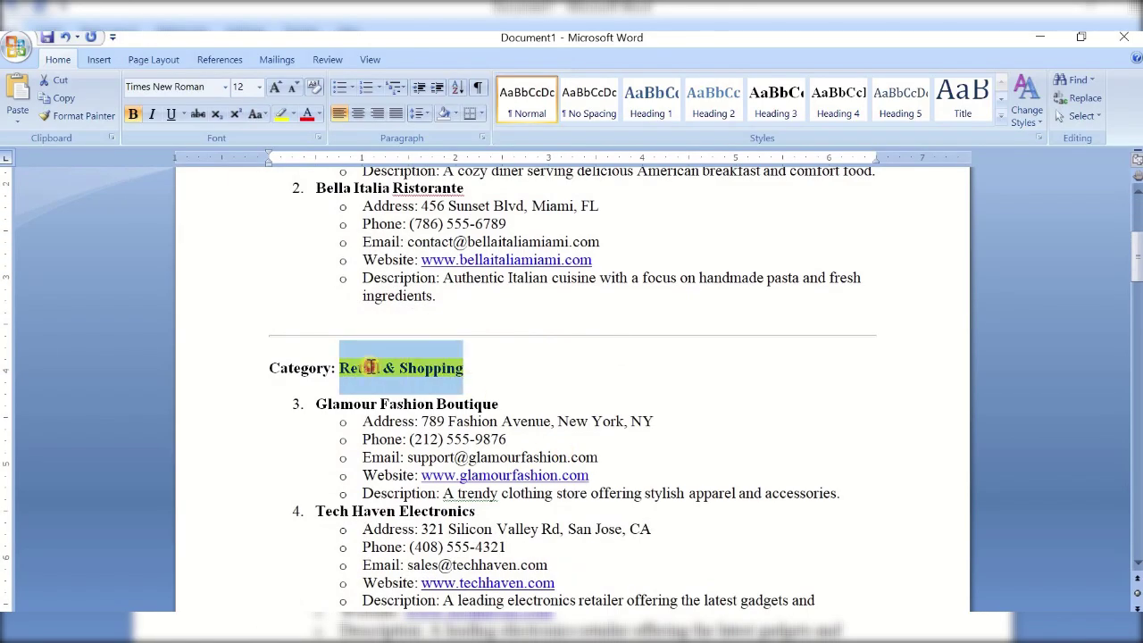
Switch to the WordPress Listing Categories page in Chrome and add a new category named "Retail & Shopping".
mouse_move(473, 636)
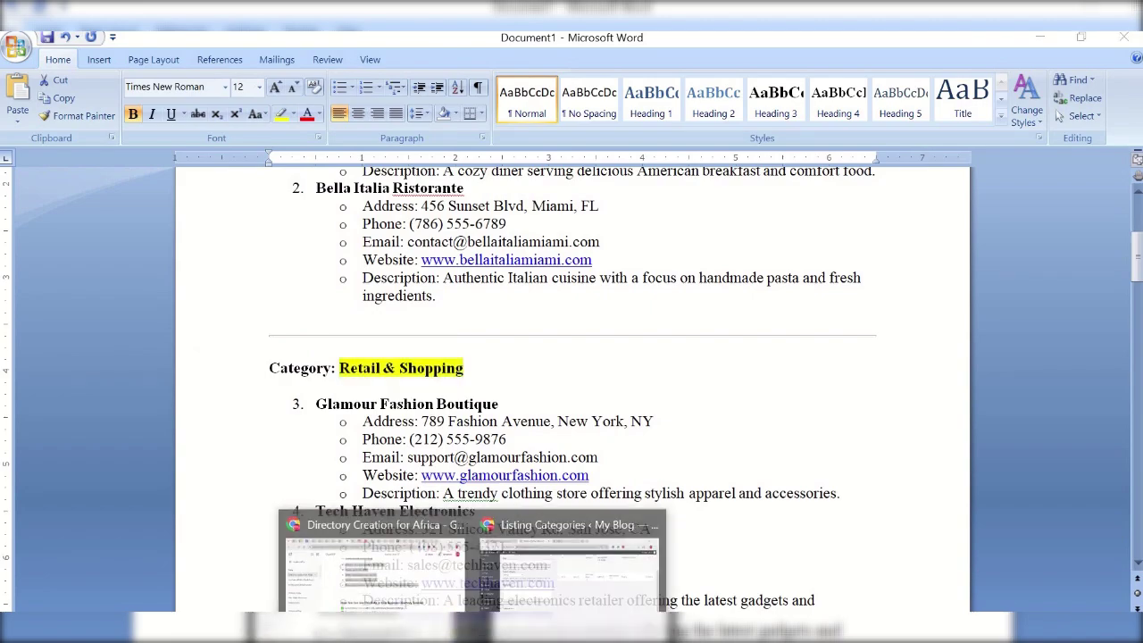
click(567, 571)
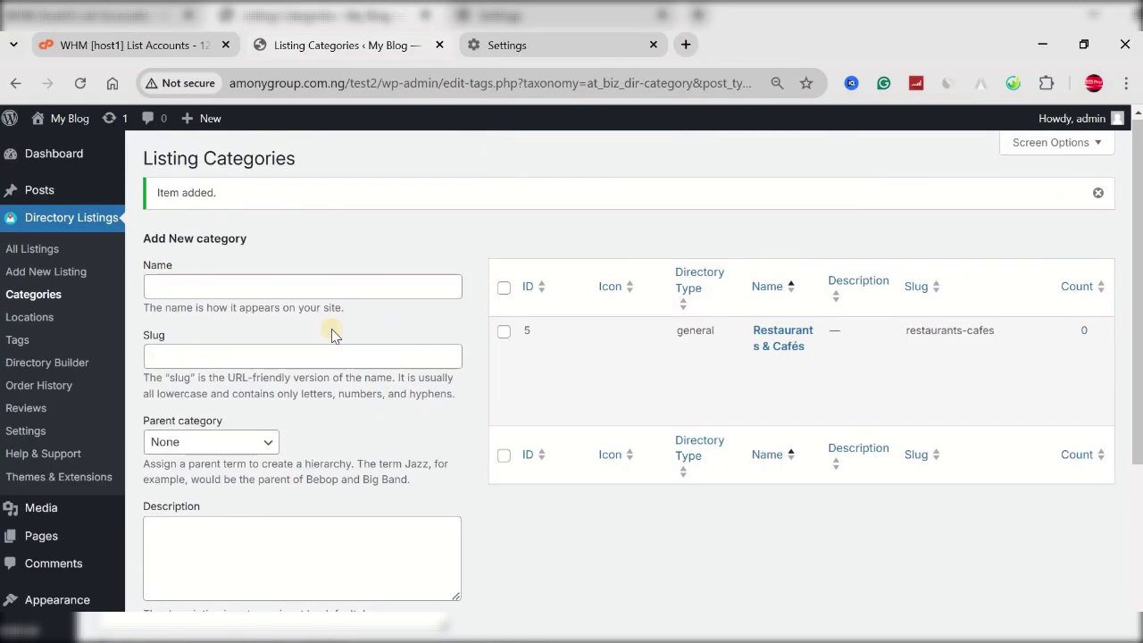
click(282, 286)
key(ctrl+v)
scroll(287, 357, down, 3)
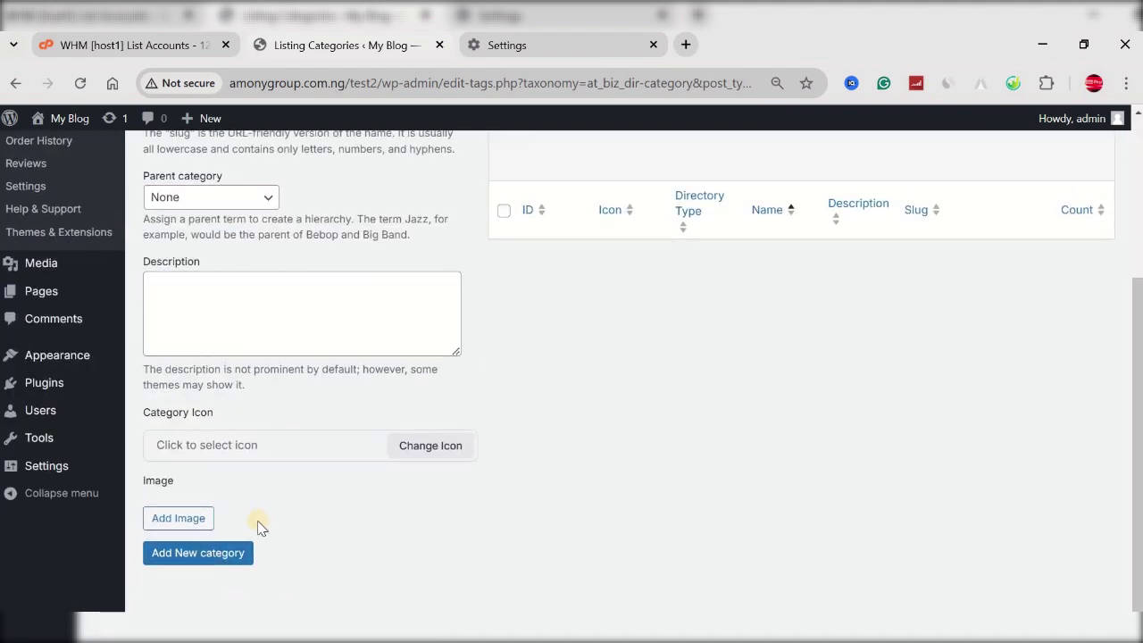
click(234, 552)
Switch to the Word document and copy the category name "Health & Wellness".
click(511, 634)
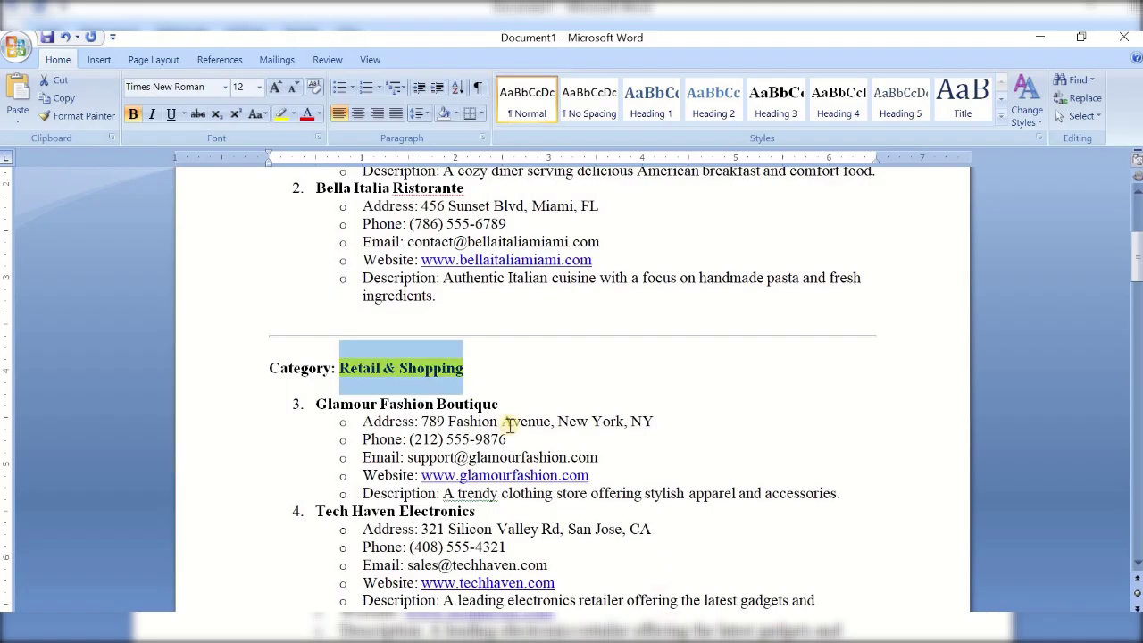
scroll(470, 428, down, 4)
drag(386, 455, 341, 456)
key(ctrl+c)
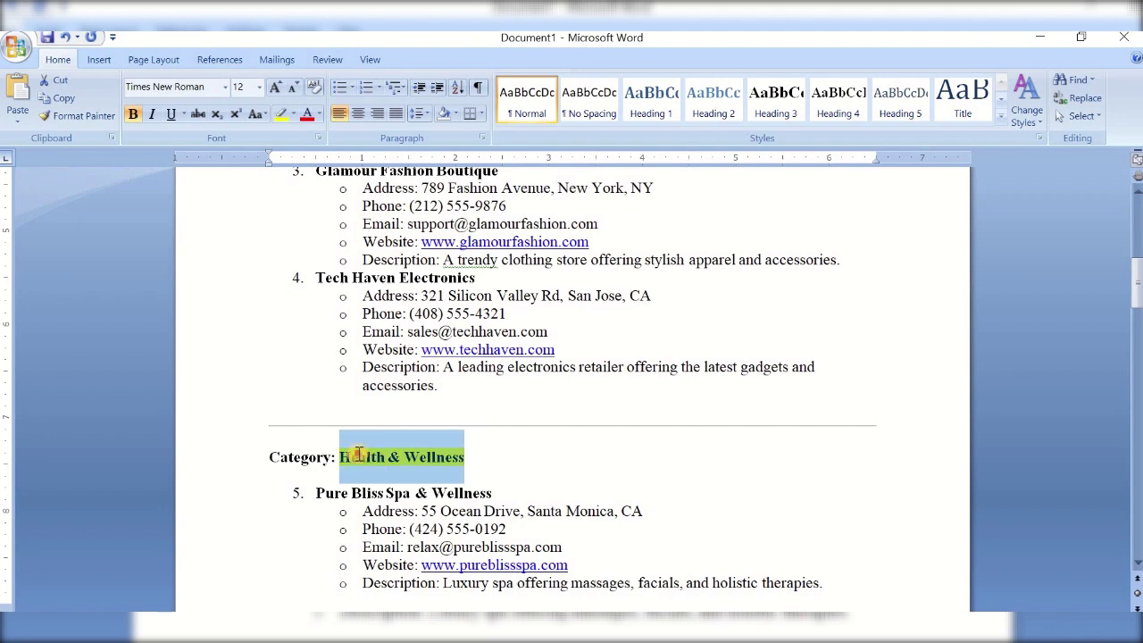
Switch to the WordPress Listing Categories page in Chrome and add a new category named "Health & Wellness".
click(468, 634)
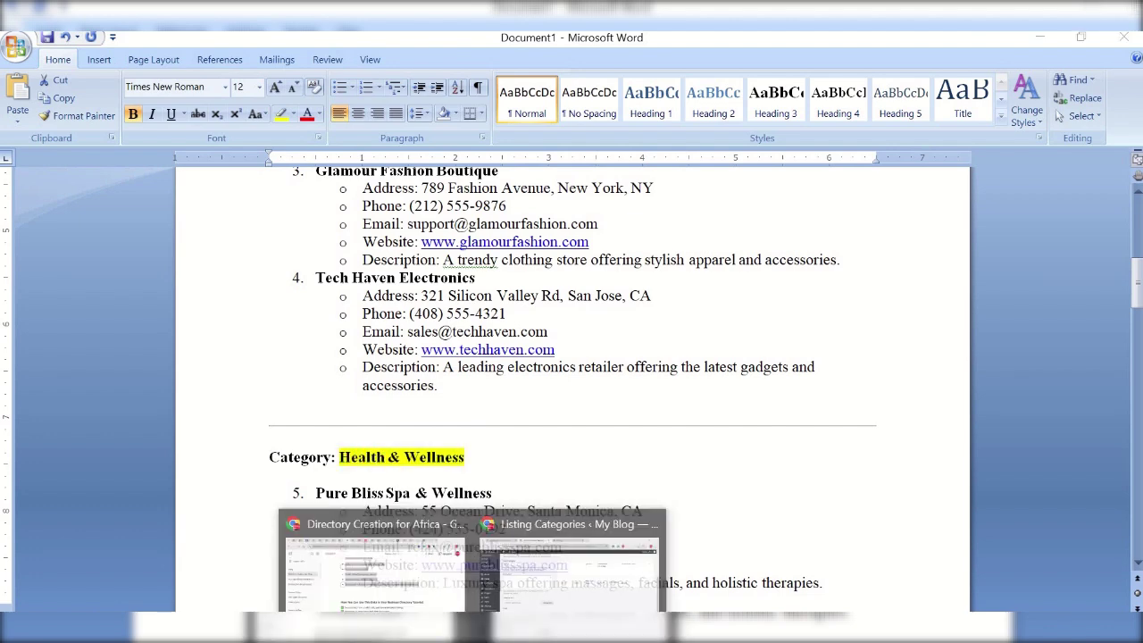
click(568, 584)
scroll(348, 383, up, 3)
click(304, 290)
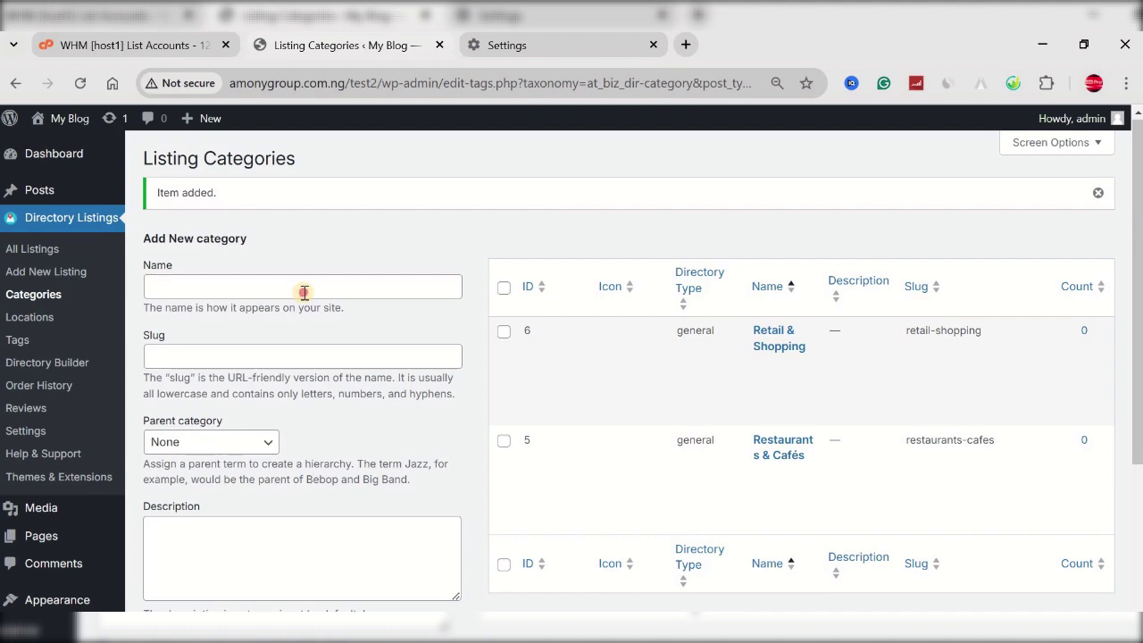
key(ctrl+v)
scroll(288, 367, down, 3)
click(214, 551)
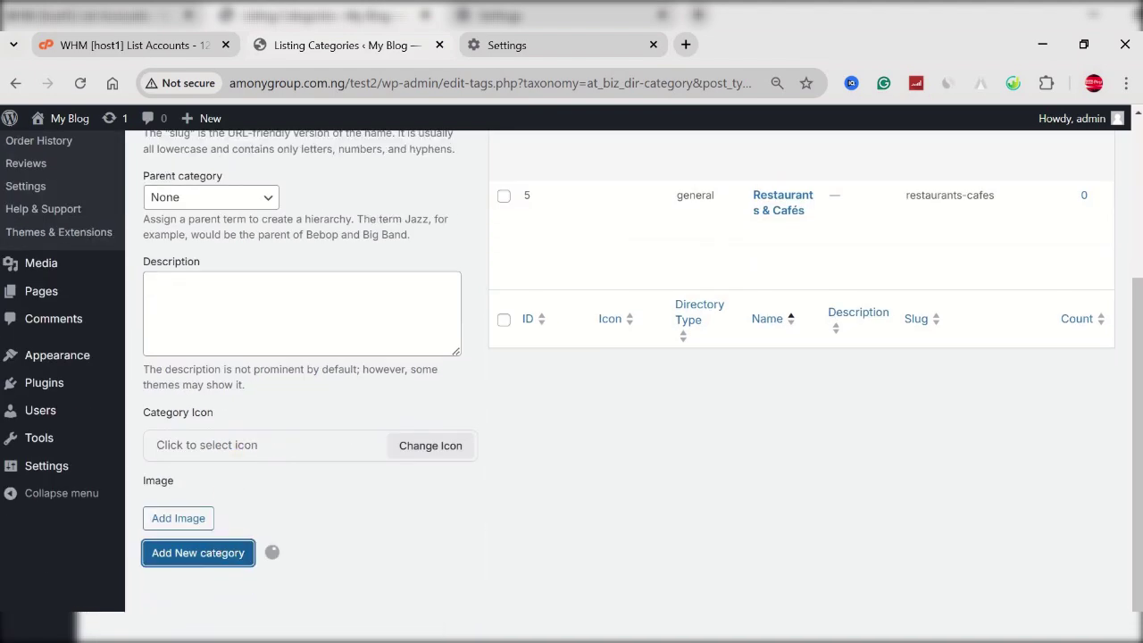
Switch to the Word document and copy the category name "Professional Services".
click(568, 633)
scroll(534, 447, down, 6)
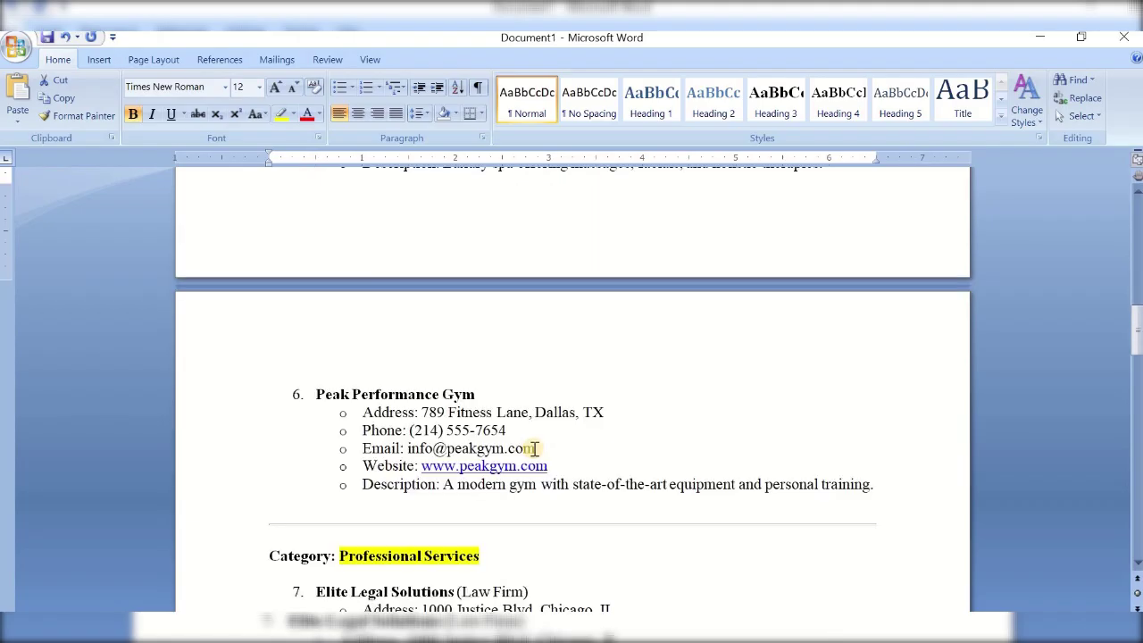
scroll(534, 448, down, 3)
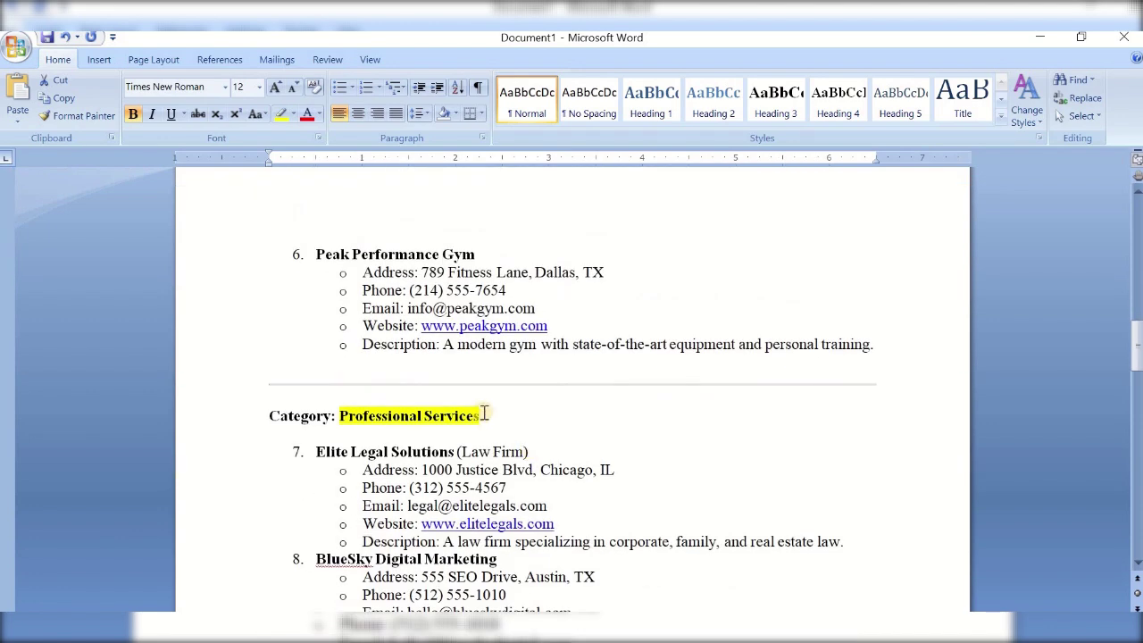
drag(480, 416, 366, 416)
key(ctrl+c)
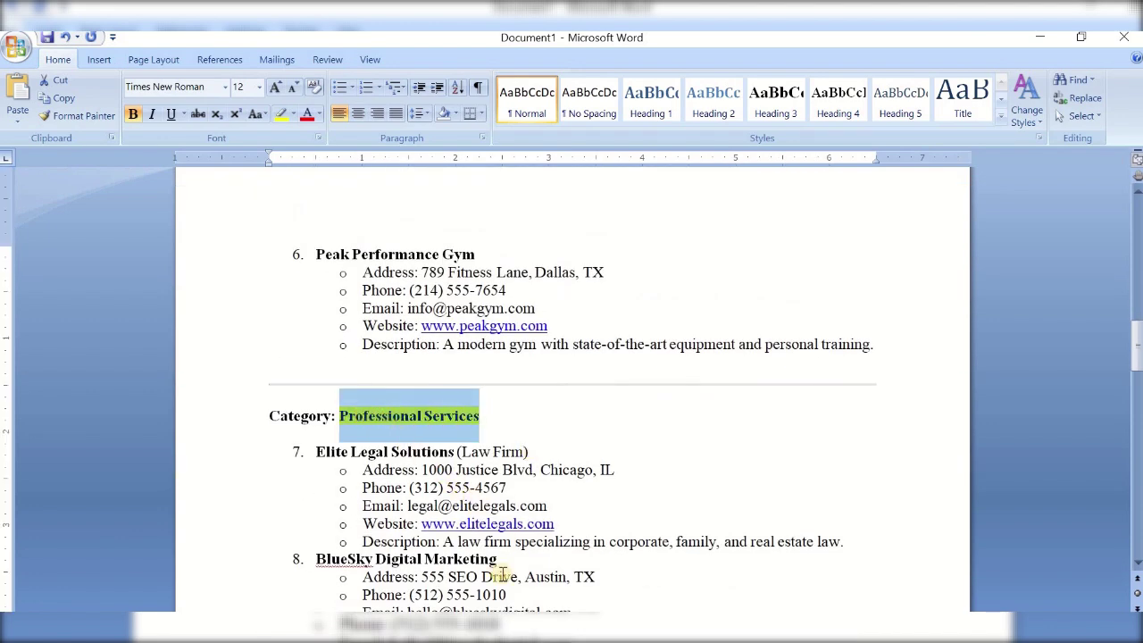
Switch to the WordPress Listing Categories page in Chrome and add a new category named "Professional Services".
mouse_move(459, 631)
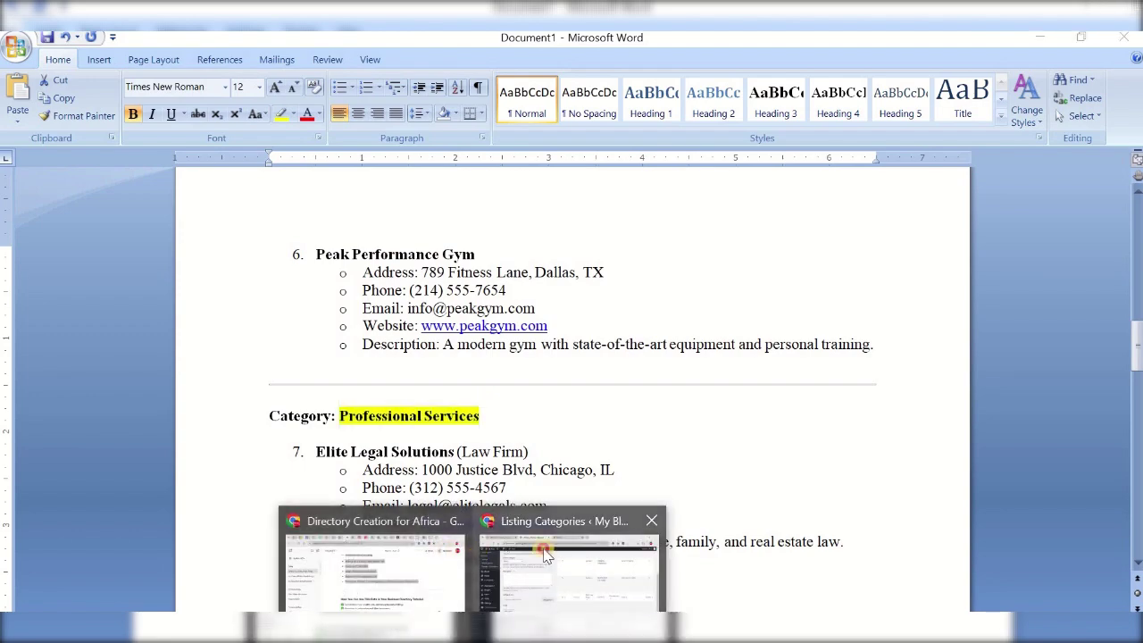
click(580, 562)
click(307, 283)
key(ctrl+v)
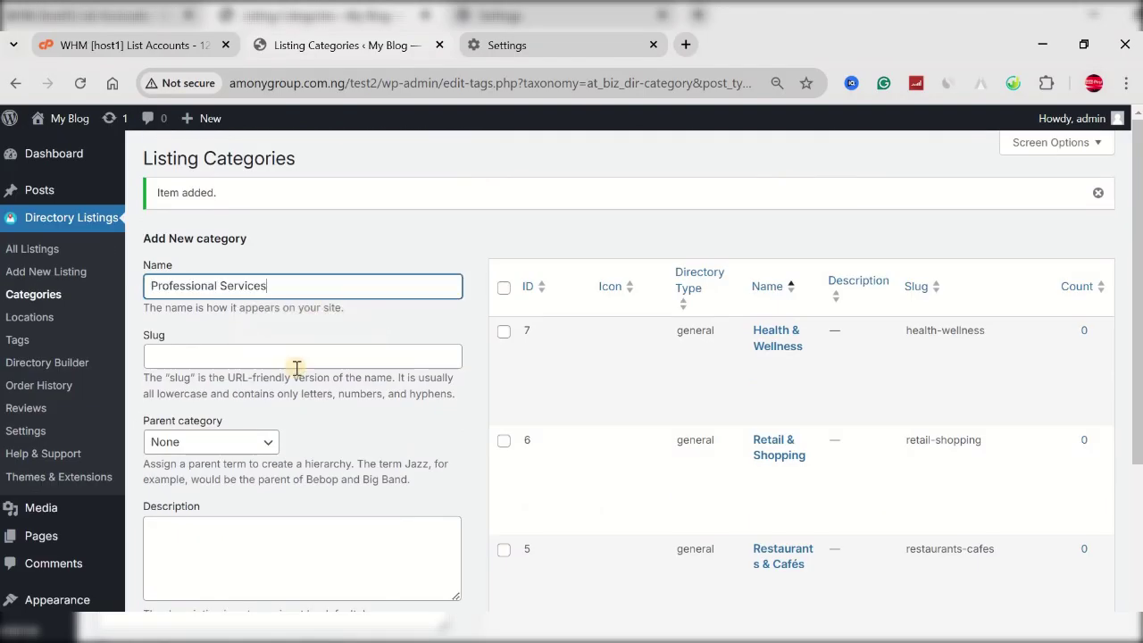
scroll(295, 369, down, 3)
click(238, 552)
Switch to the Word document and copy the category name "Automotive & Repair".
key(alt+Tab)
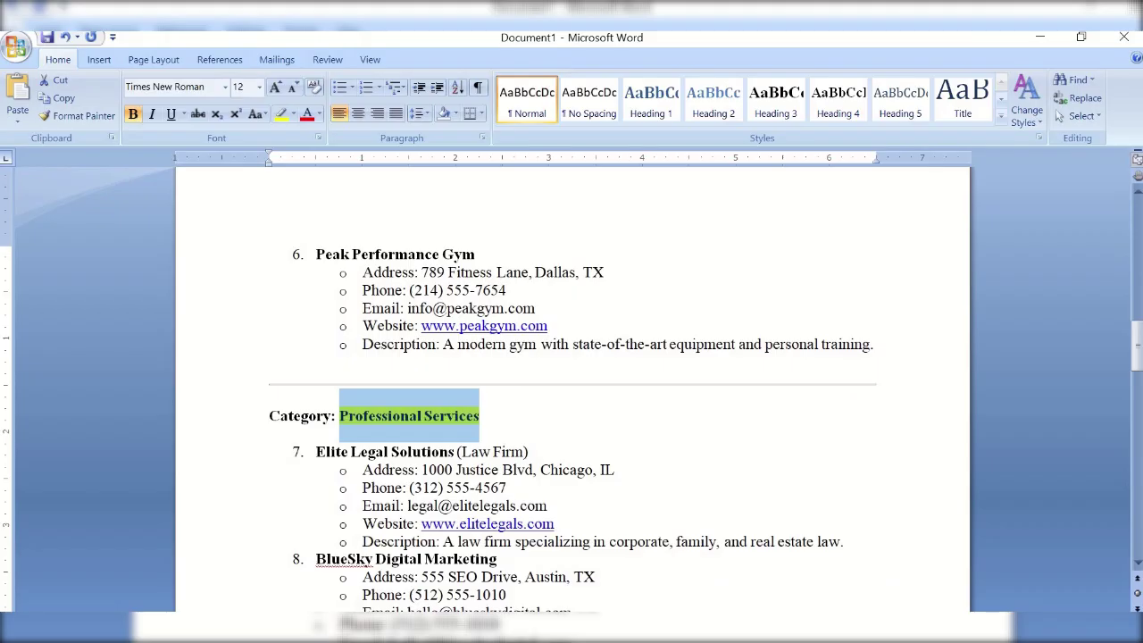
scroll(535, 431, down, 3)
click(498, 457)
shift+click(362, 453)
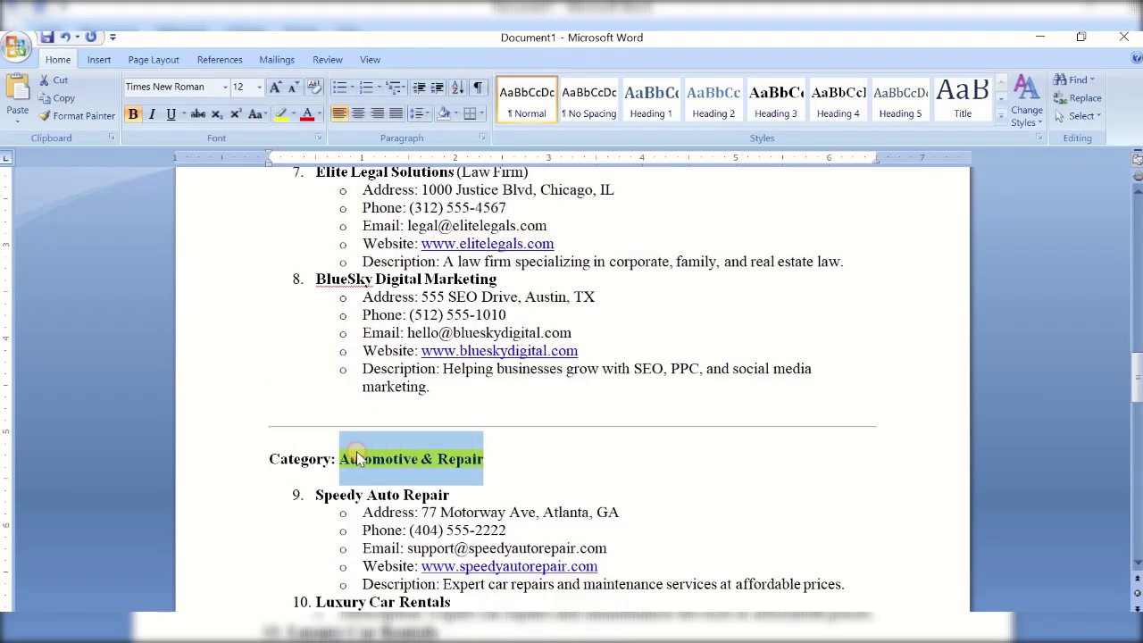
scroll(503, 401, down, 5)
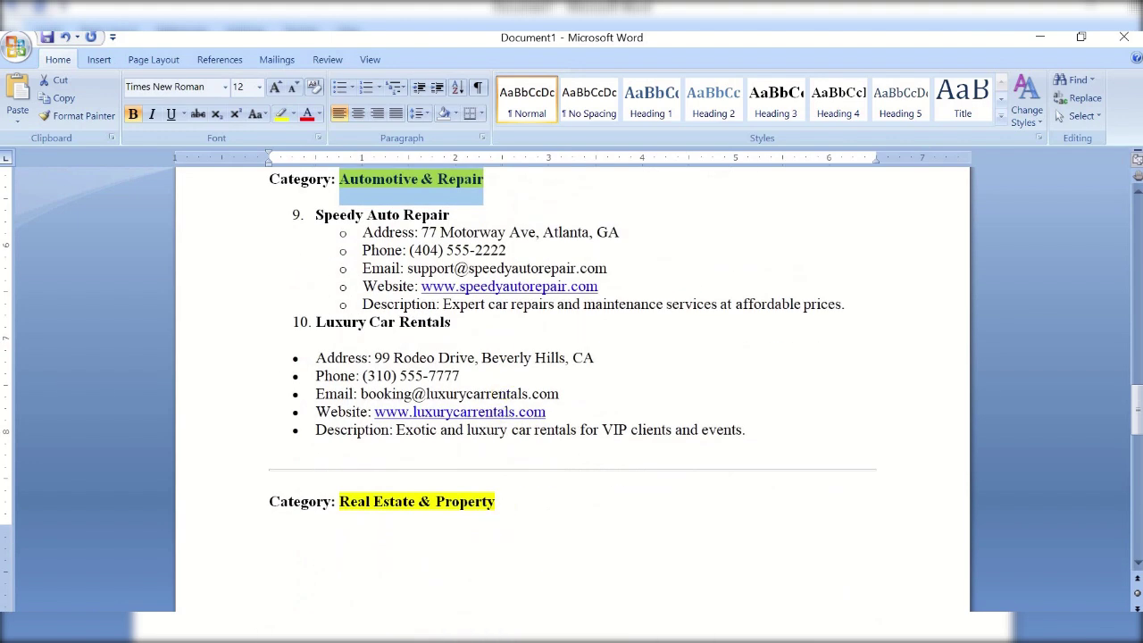
scroll(448, 538, up, 1)
Switch to the WordPress Listing Categories page in Chrome and add a new category named "Automotive & Repair".
click(473, 630)
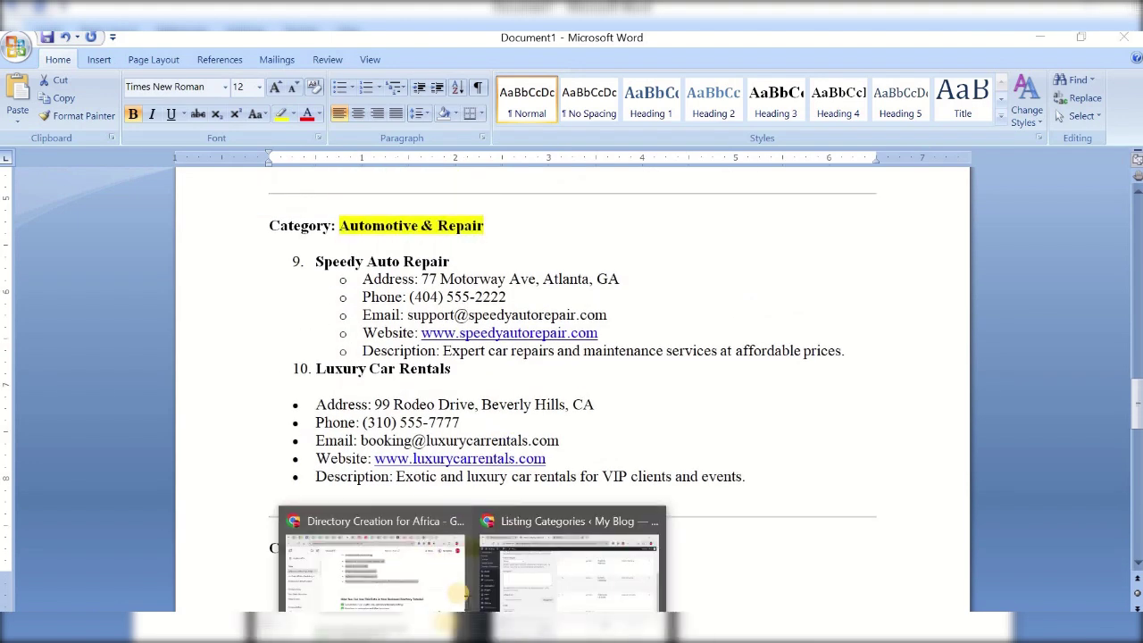
click(525, 593)
scroll(387, 413, up, 5)
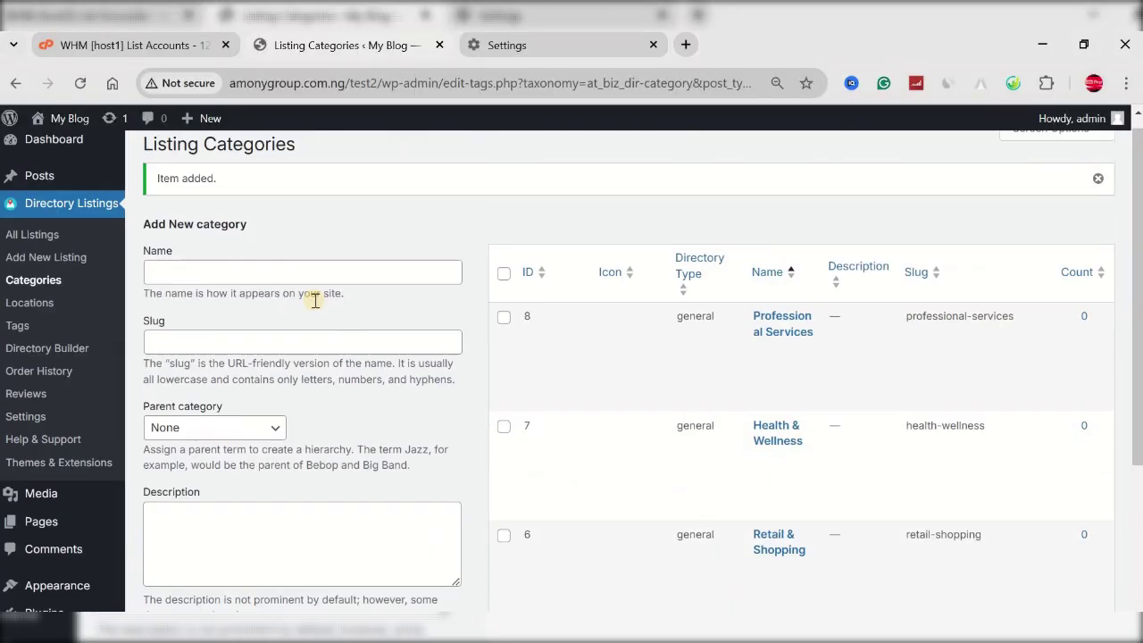
click(300, 286)
click(300, 327)
scroll(268, 401, down, 3)
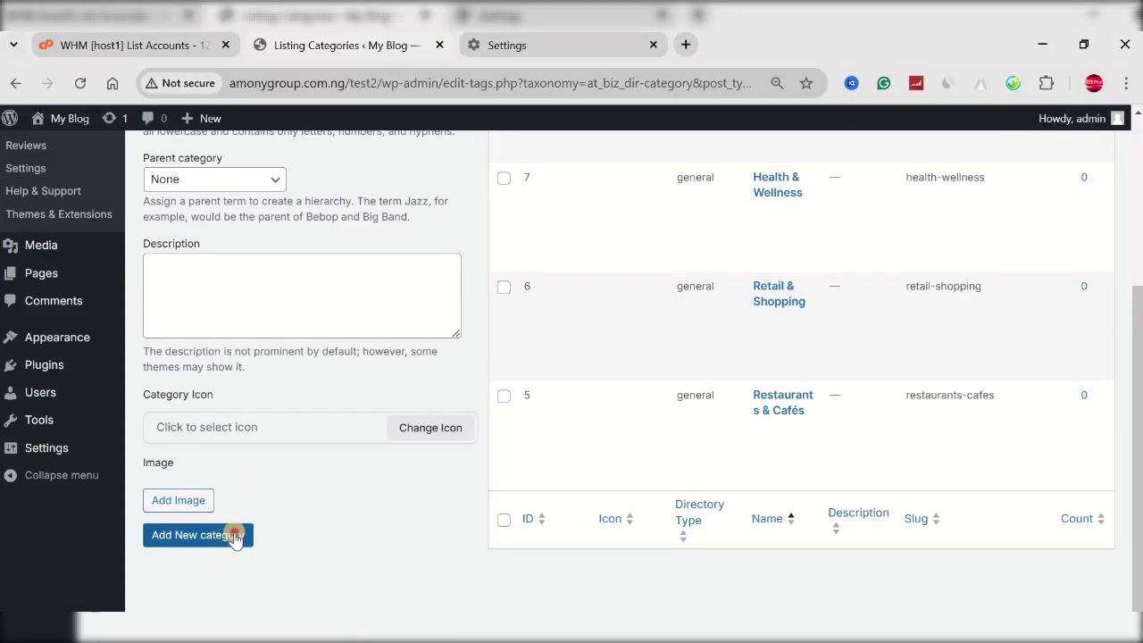
click(199, 534)
Switch to the Word document and copy the category name "Real Estate & Property".
key(alt+Tab)
scroll(541, 427, down, 10)
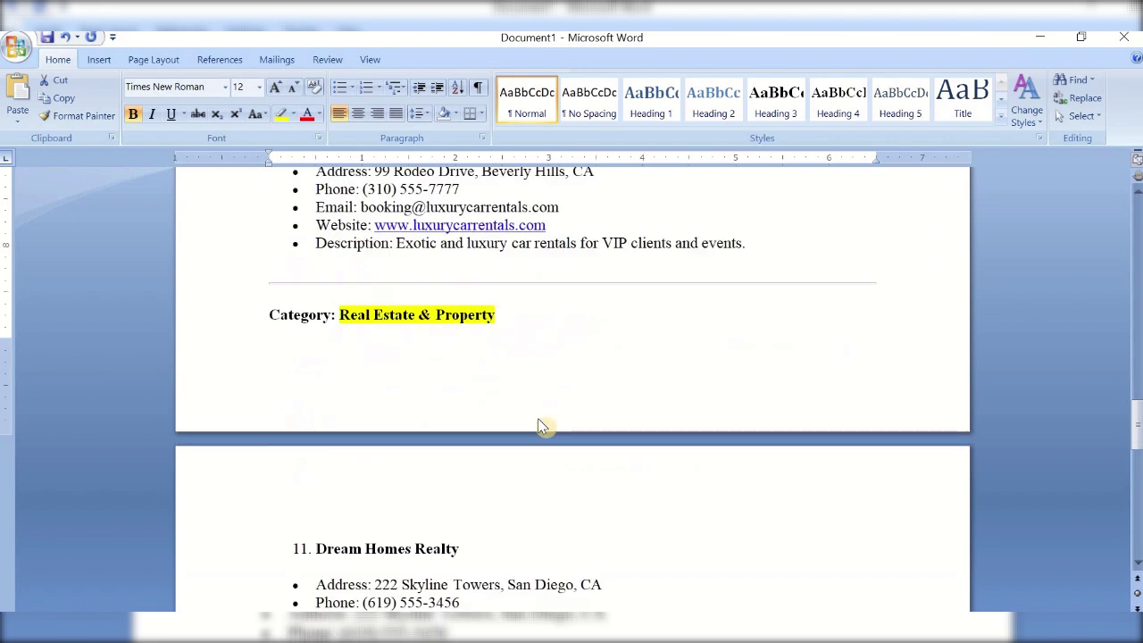
scroll(536, 411, up, 7)
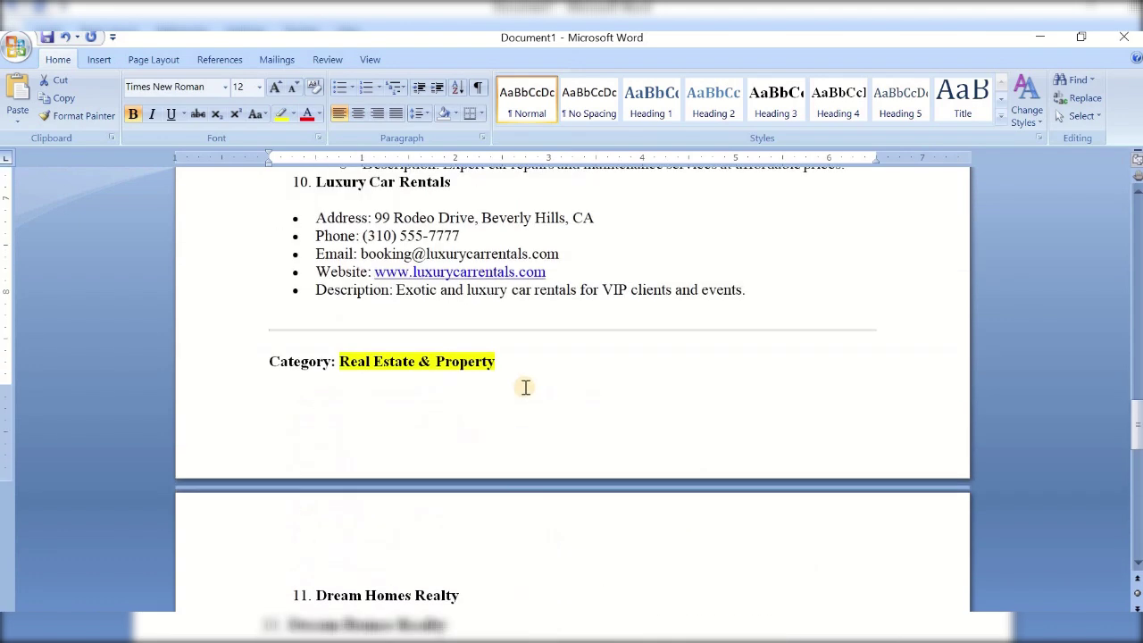
drag(501, 360, 358, 360)
key(ctrl+c)
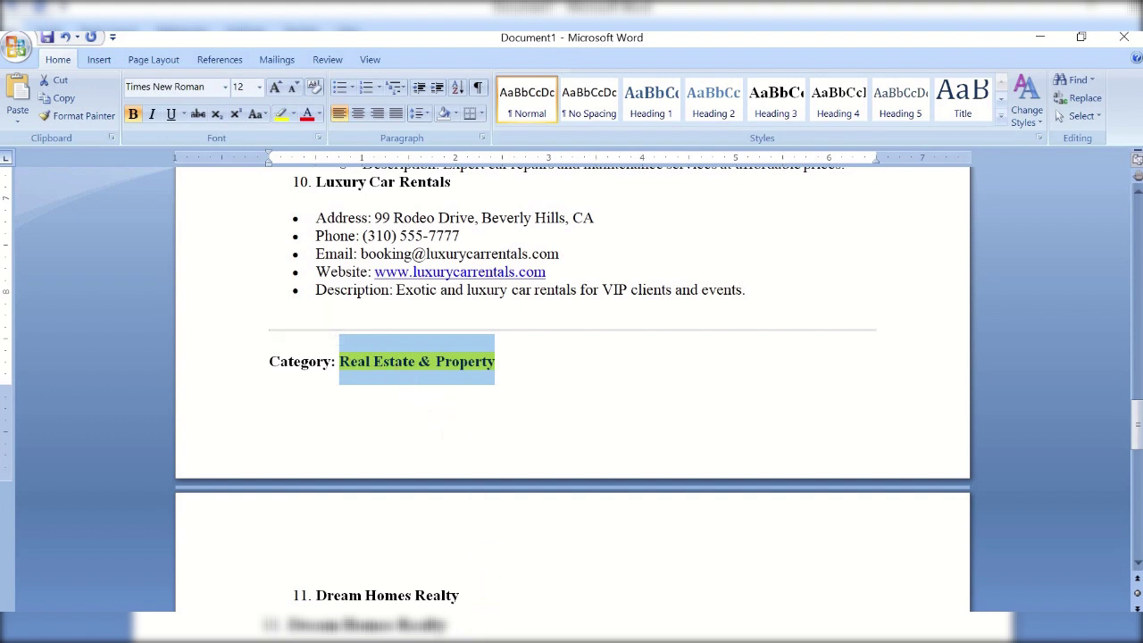
Switch to the WordPress Listing Categories page in Chrome and add a new category named "Real Estate & Property".
mouse_move(476, 628)
click(529, 600)
scroll(302, 373, up, 4)
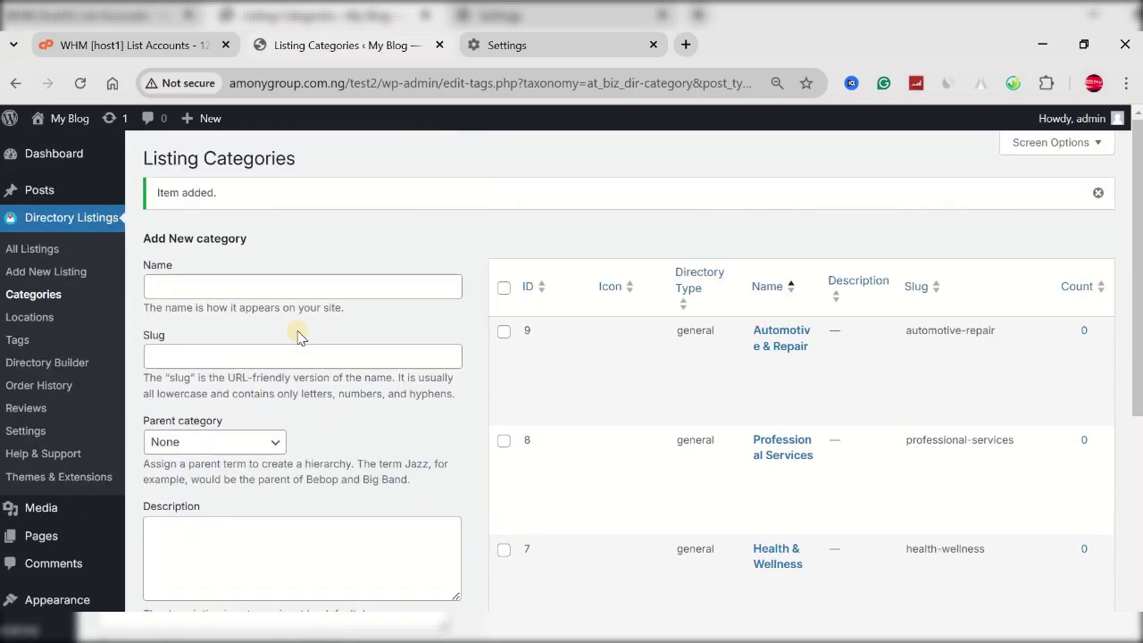
click(284, 286)
key(ctrl+v)
scroll(215, 518, down, 4)
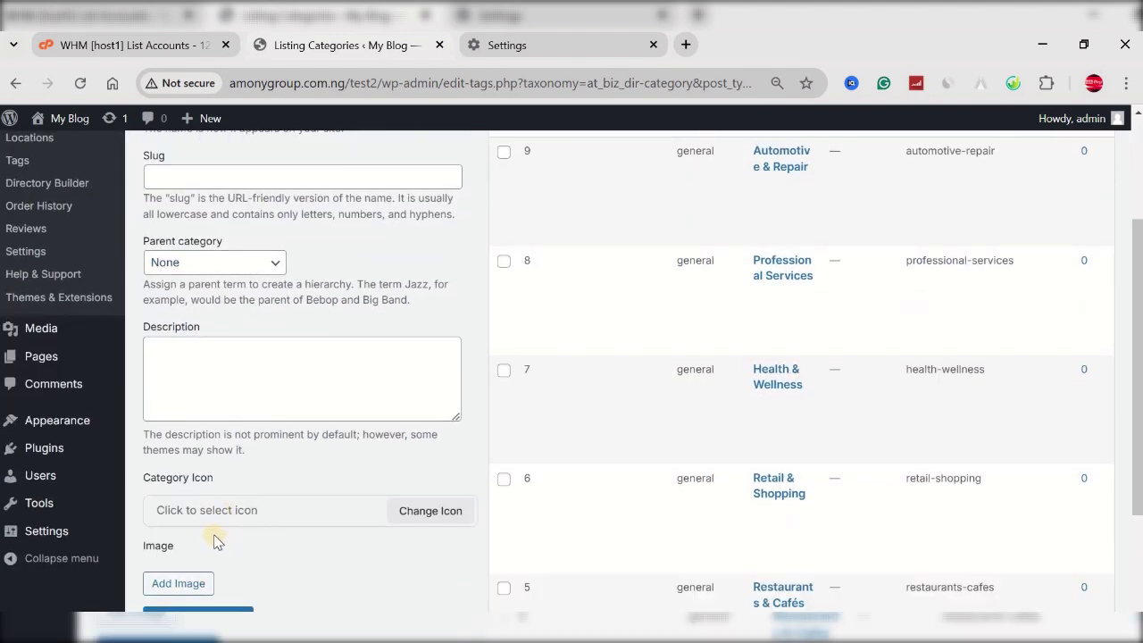
click(244, 438)
Review the list of added categories and open the Locations page of the directory listings.
scroll(729, 406, up, 3)
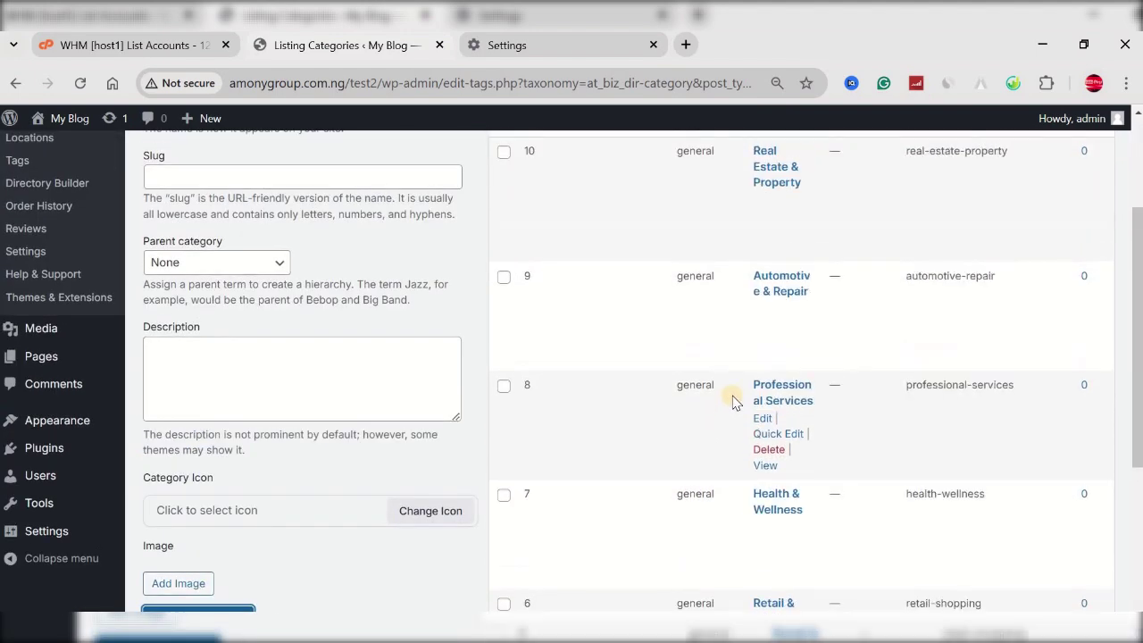
scroll(732, 402, up, 2)
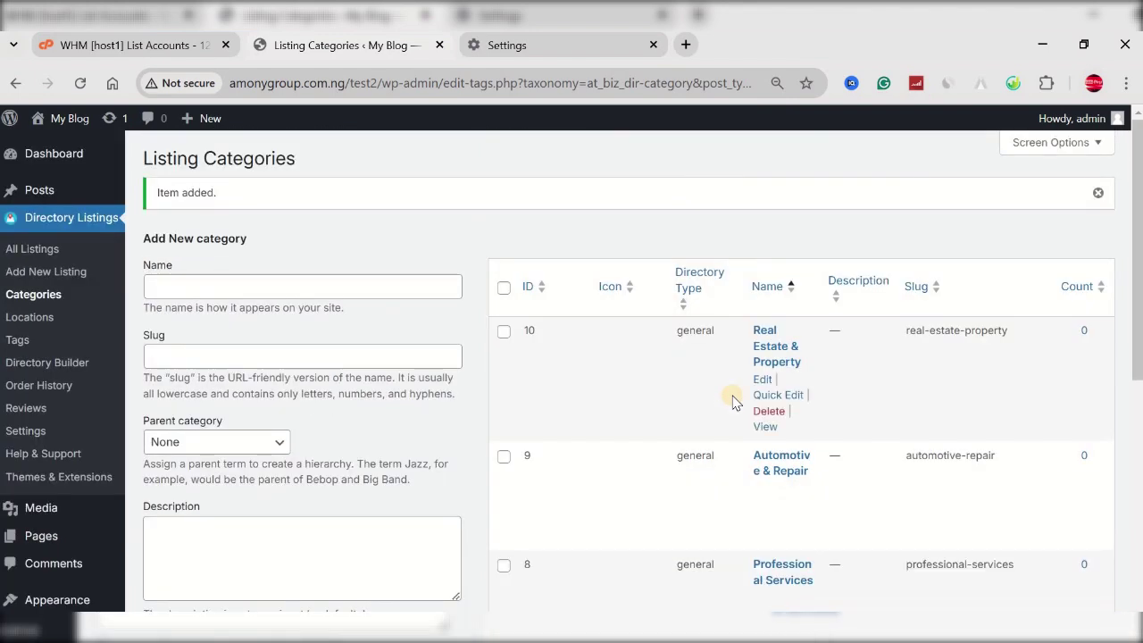
scroll(732, 402, down, 5)
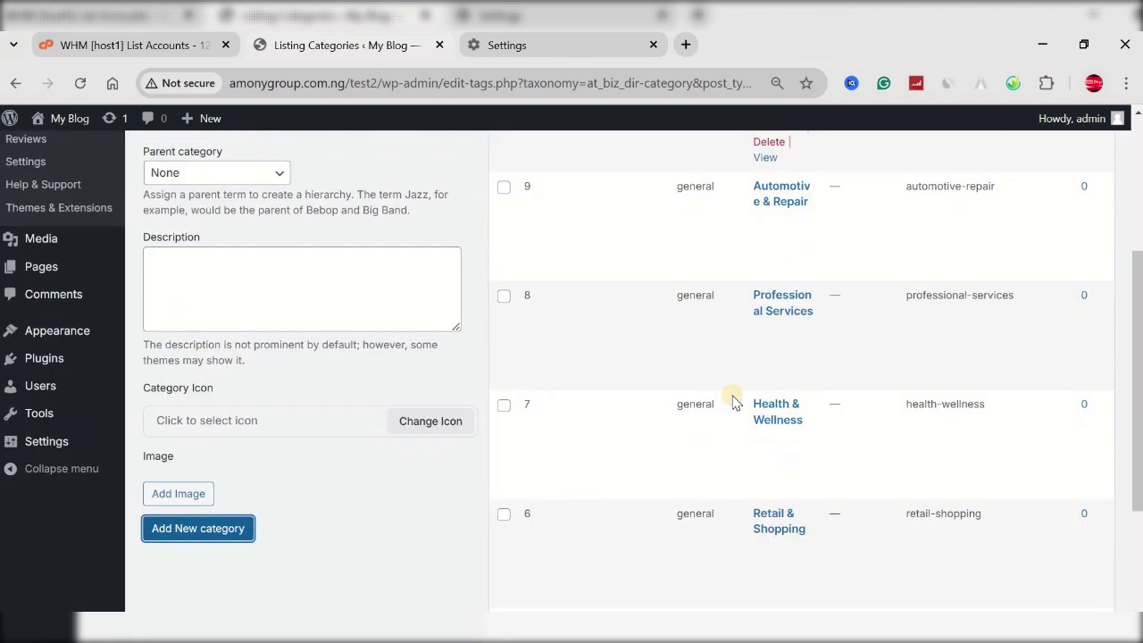
scroll(732, 402, up, 4)
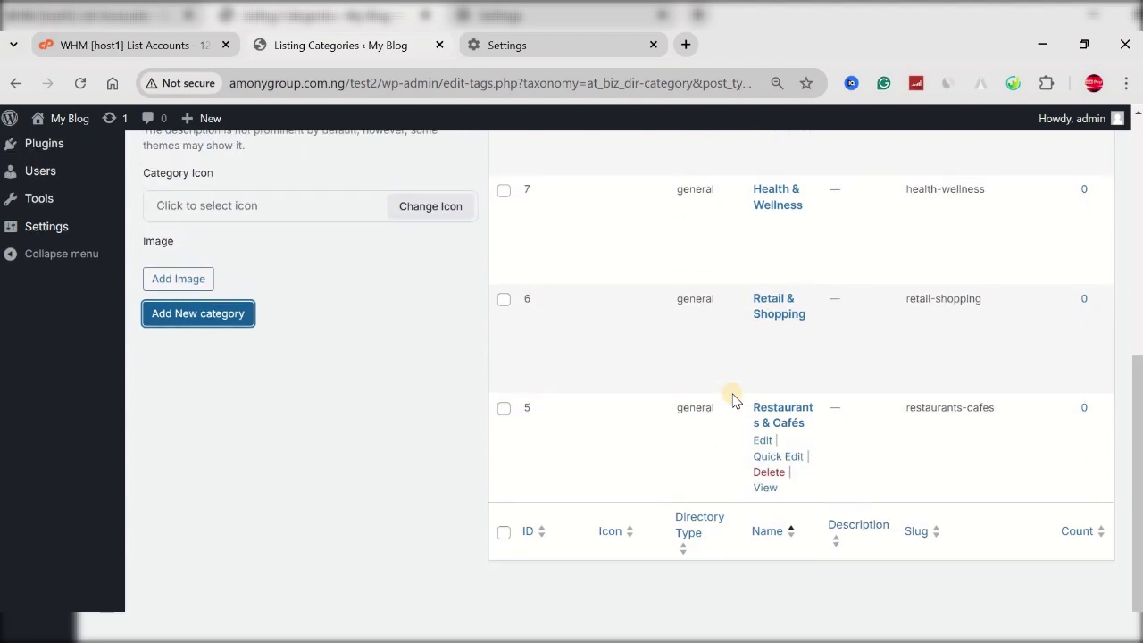
scroll(733, 402, up, 2)
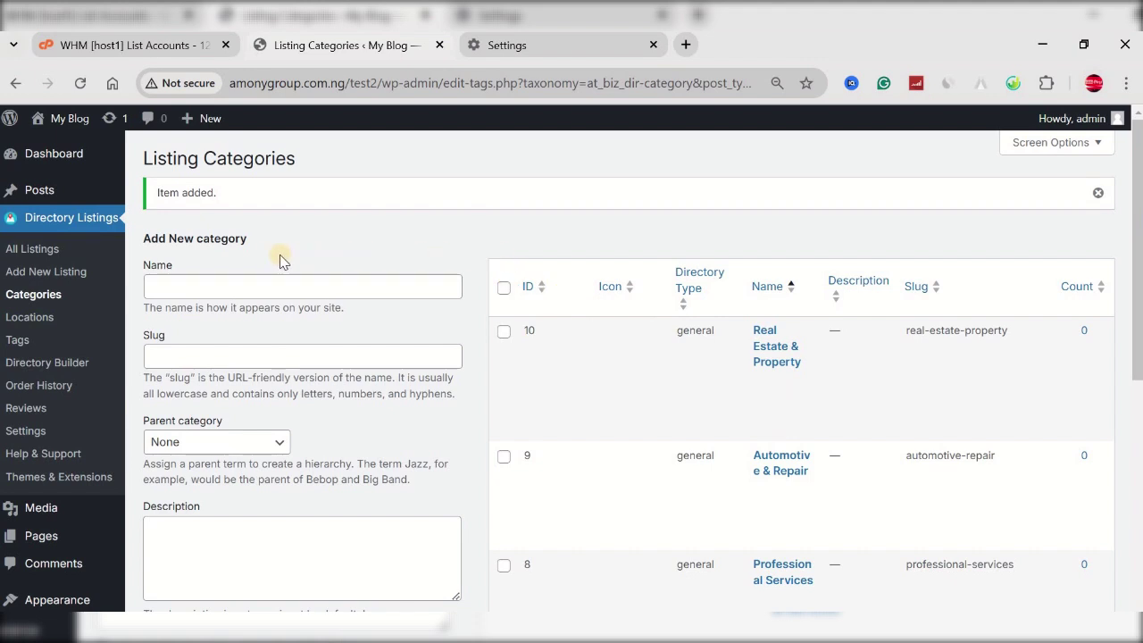
click(34, 319)
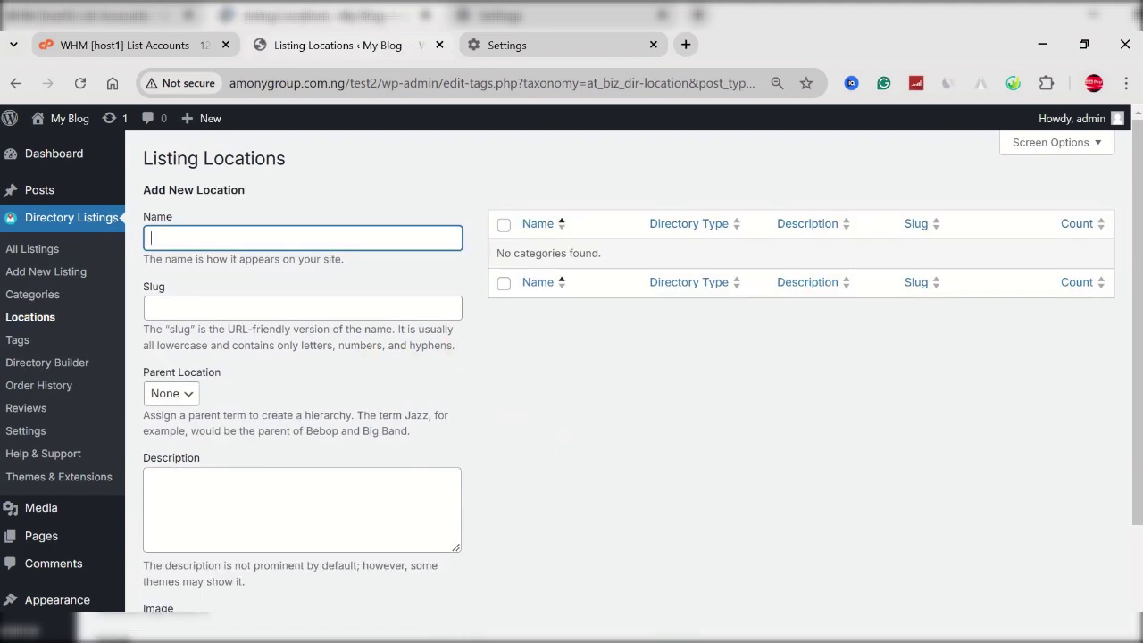
Switch to the Word document and look up the cities in the addresses of the first sample businesses.
key(alt+Tab)
scroll(539, 424, up, 15)
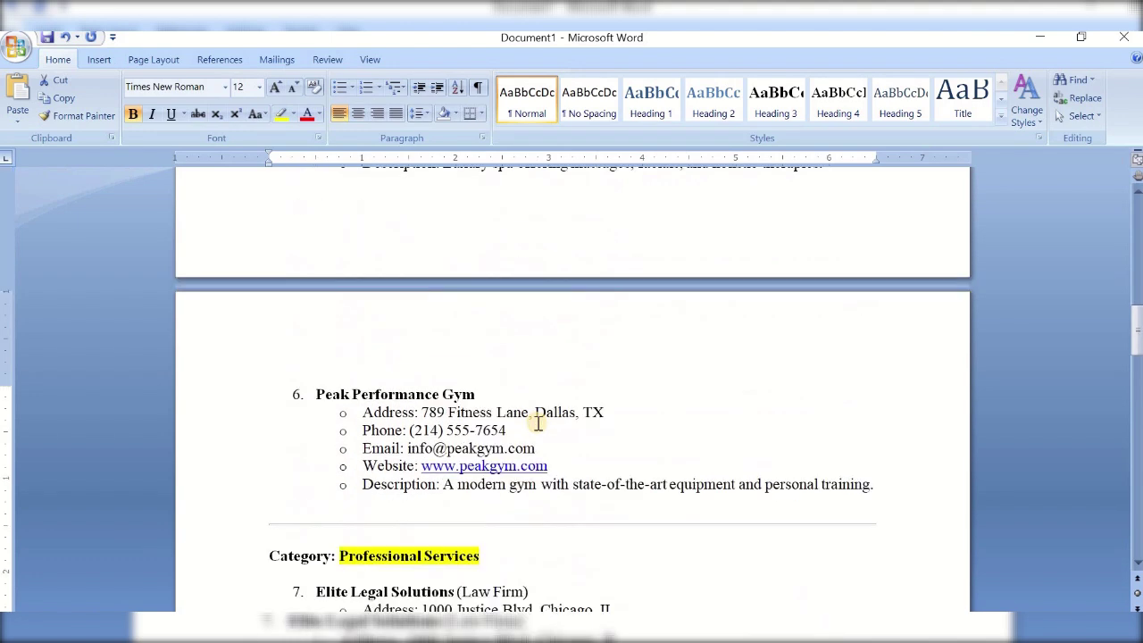
scroll(538, 423, up, 15)
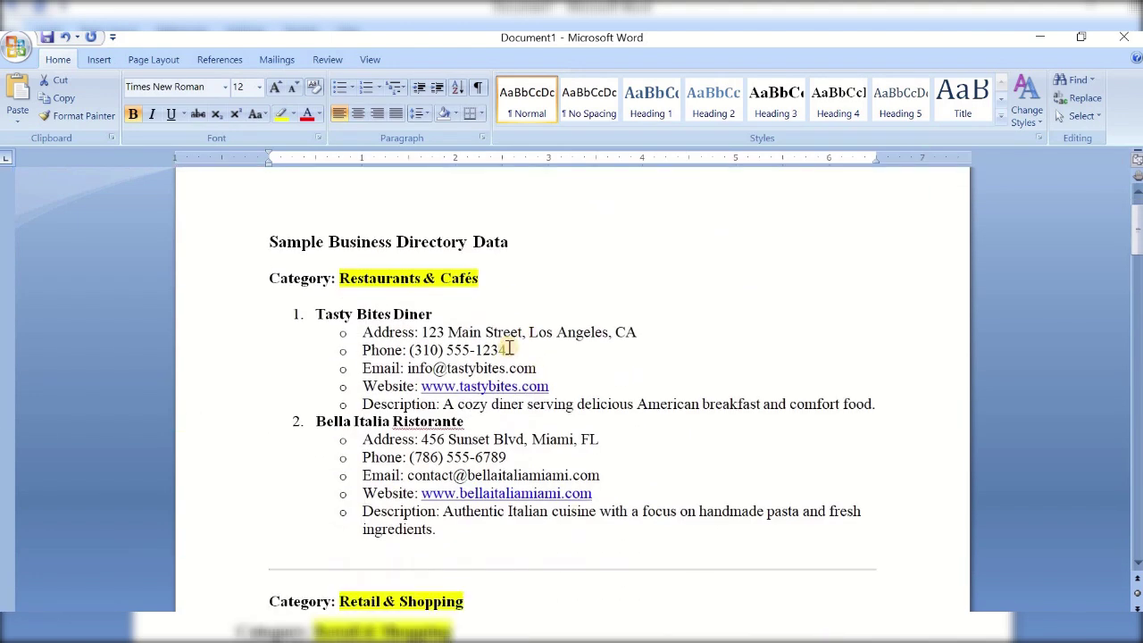
scroll(509, 349, down, 2)
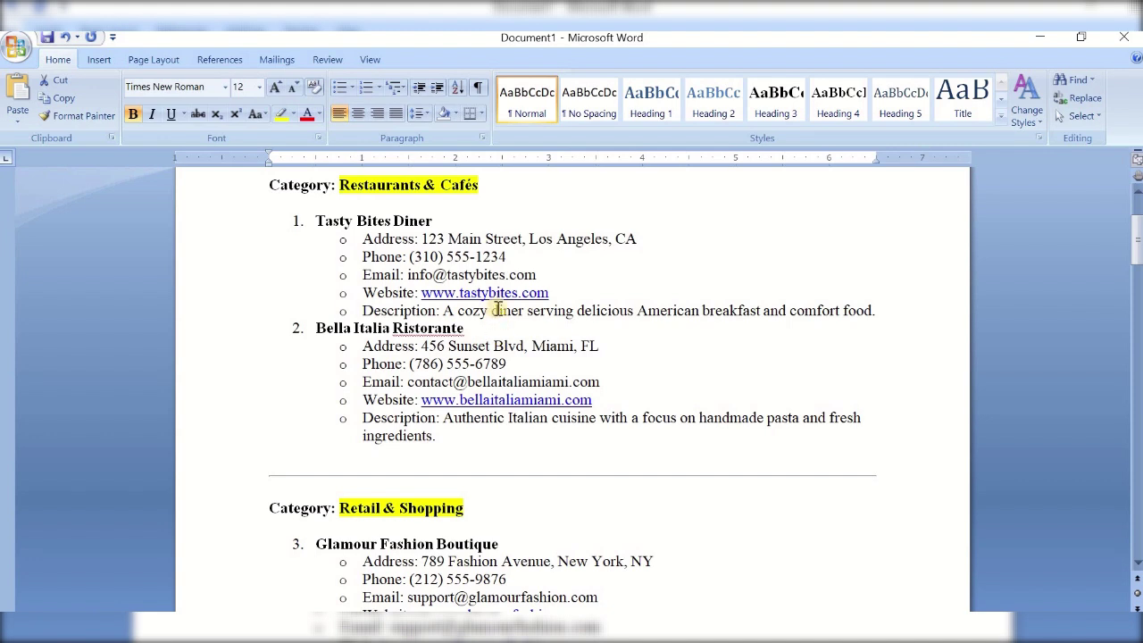
drag(533, 257, 498, 256)
scroll(592, 347, down, 1)
scroll(569, 356, down, 1)
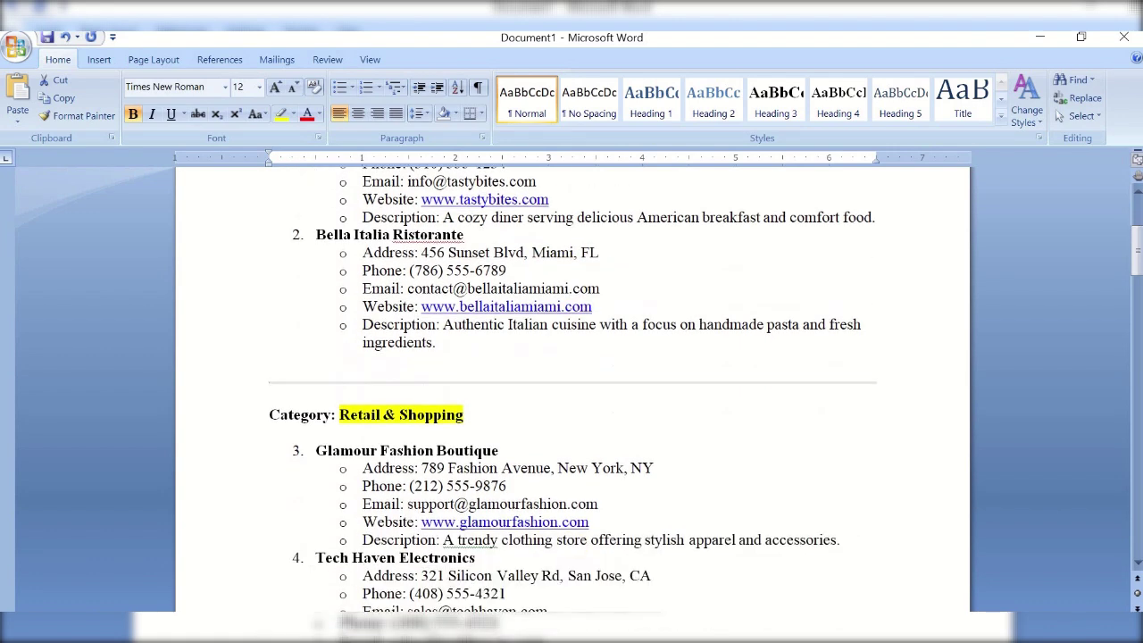
Switch to the WordPress Listing Locations page in Chrome and add a new location named "Los Angeles".
mouse_move(465, 629)
click(553, 558)
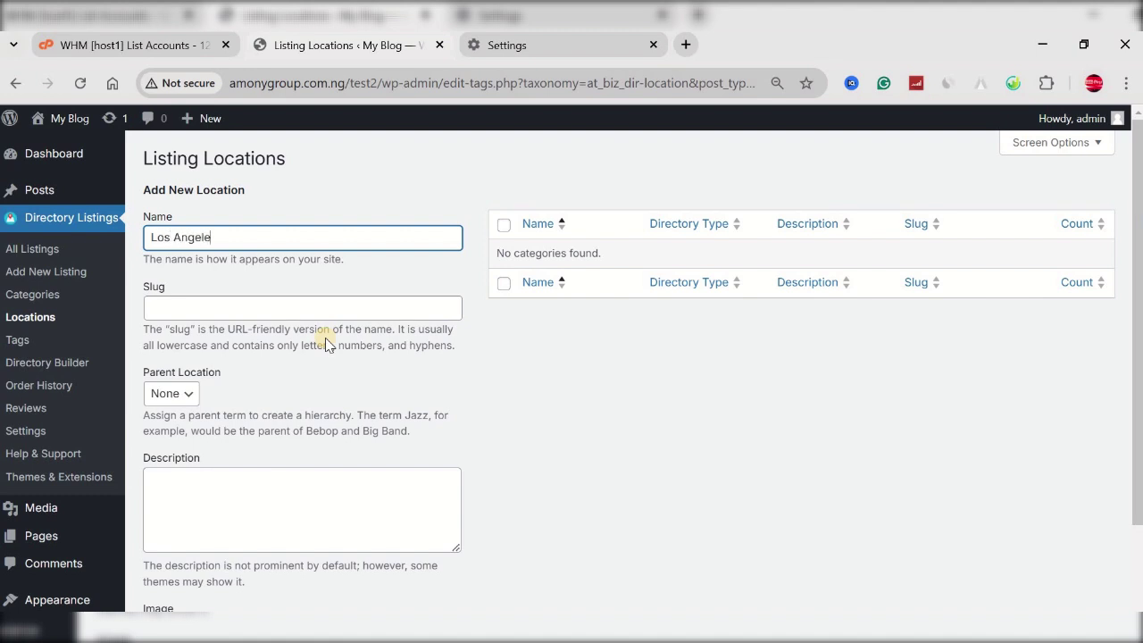
text(s)
scroll(284, 375, down, 2)
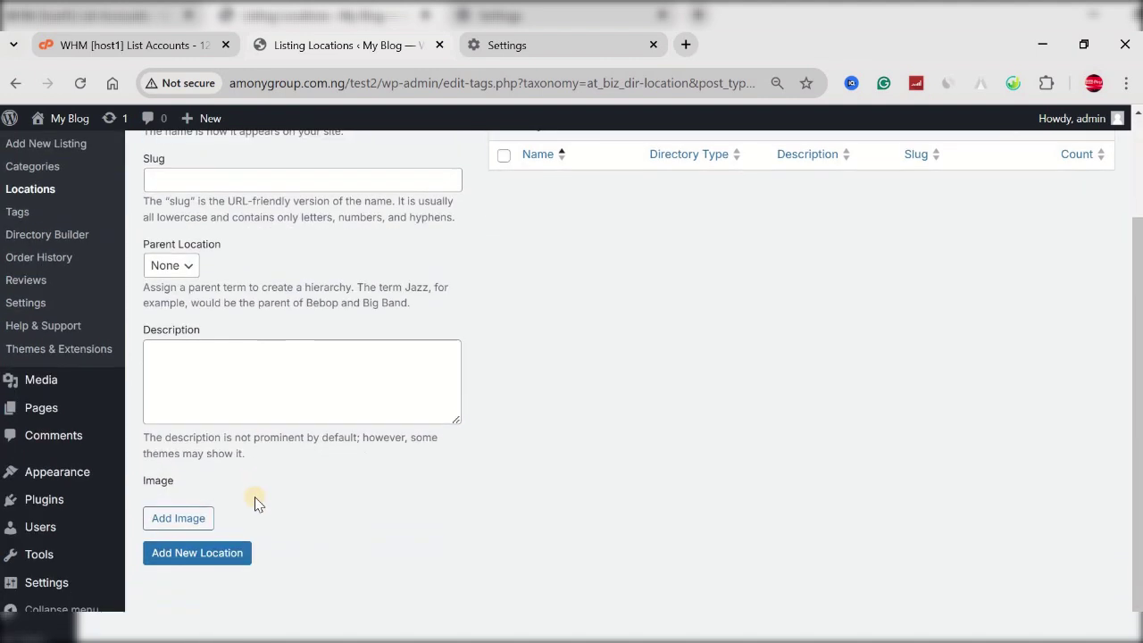
click(229, 548)
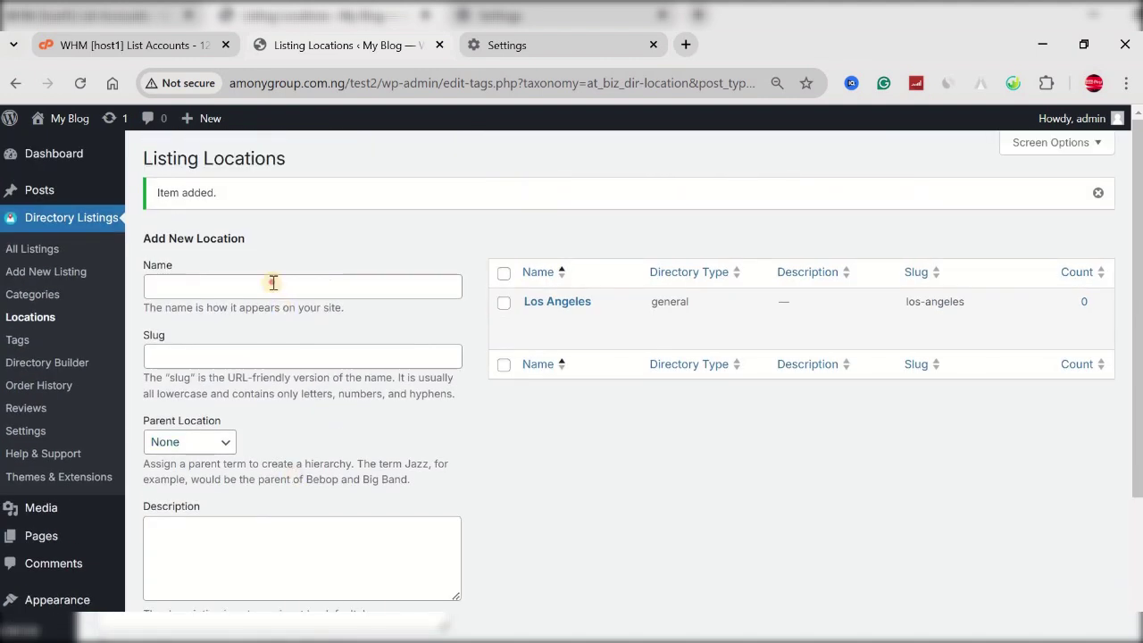
Add a new listing location named "Miami".
click(273, 282)
text(Miami)
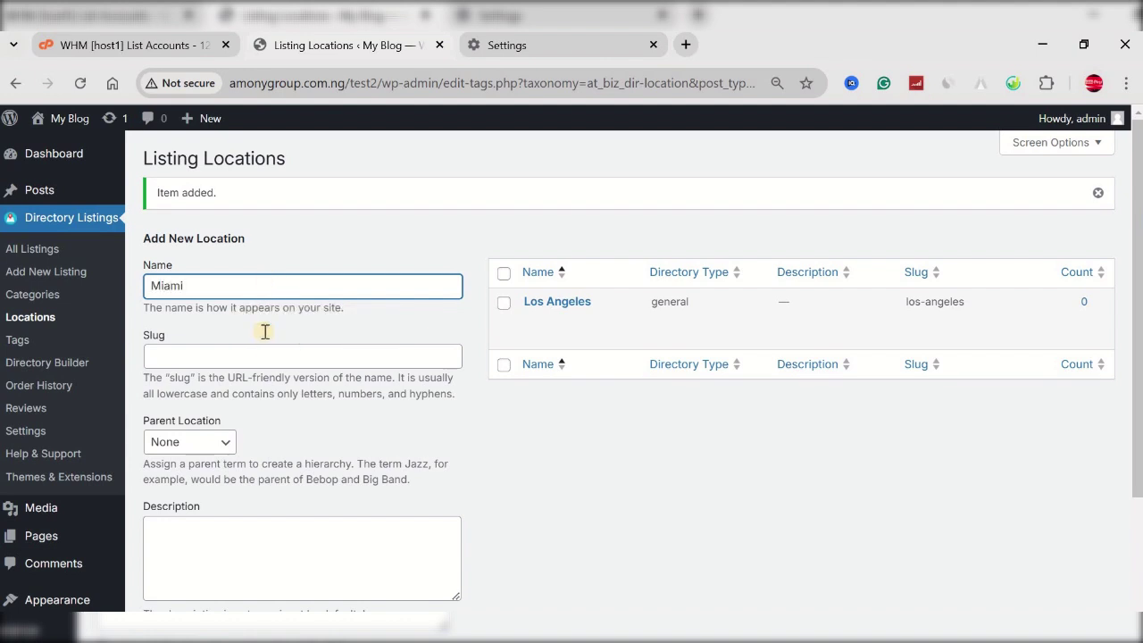
scroll(265, 331, down, 2)
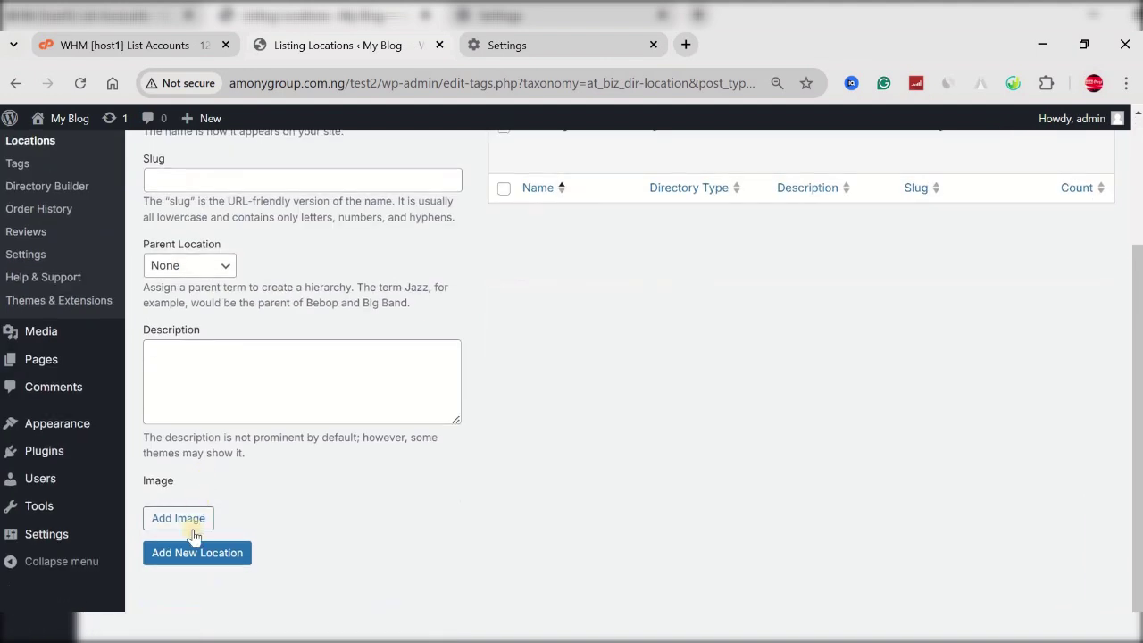
click(194, 550)
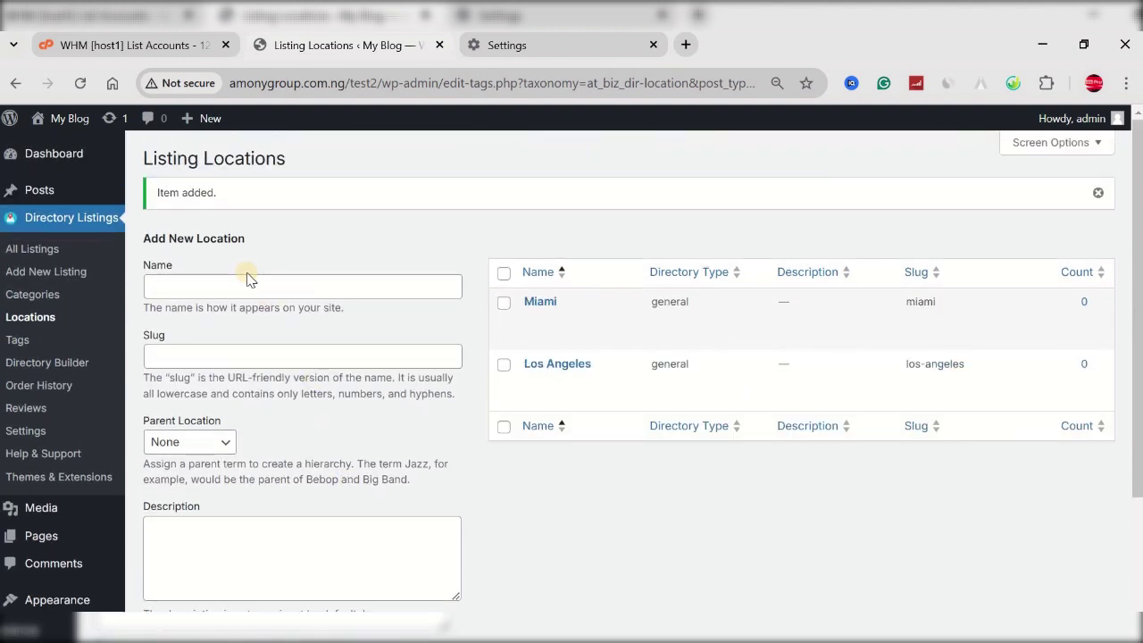
Add a new listing location named "New York".
click(237, 274)
text(New York)
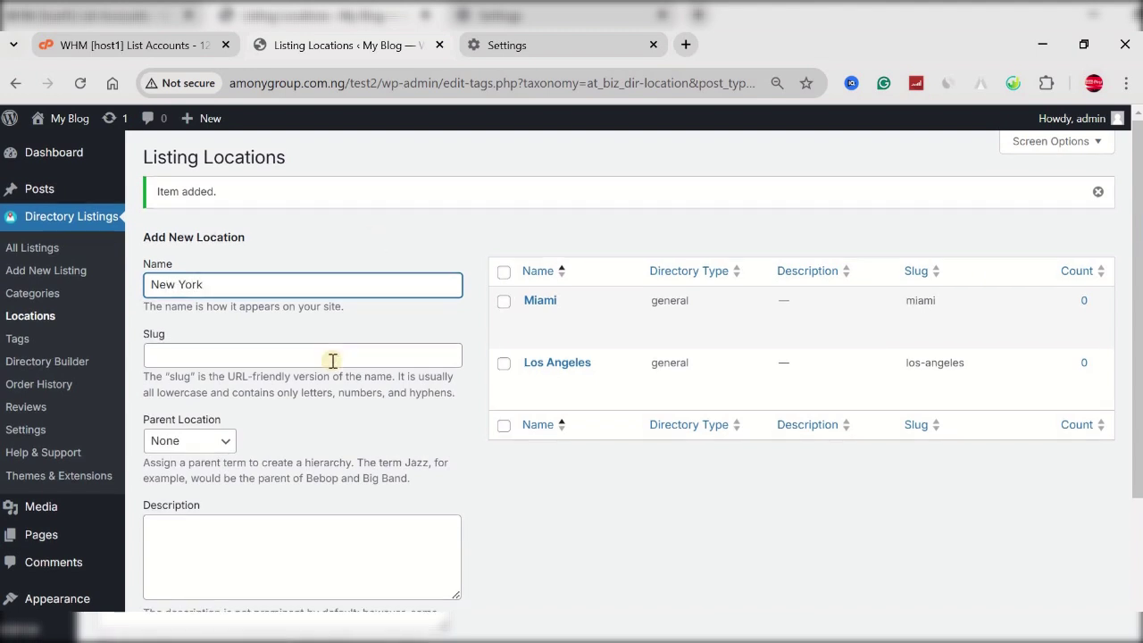
scroll(331, 289, down, 2)
click(246, 551)
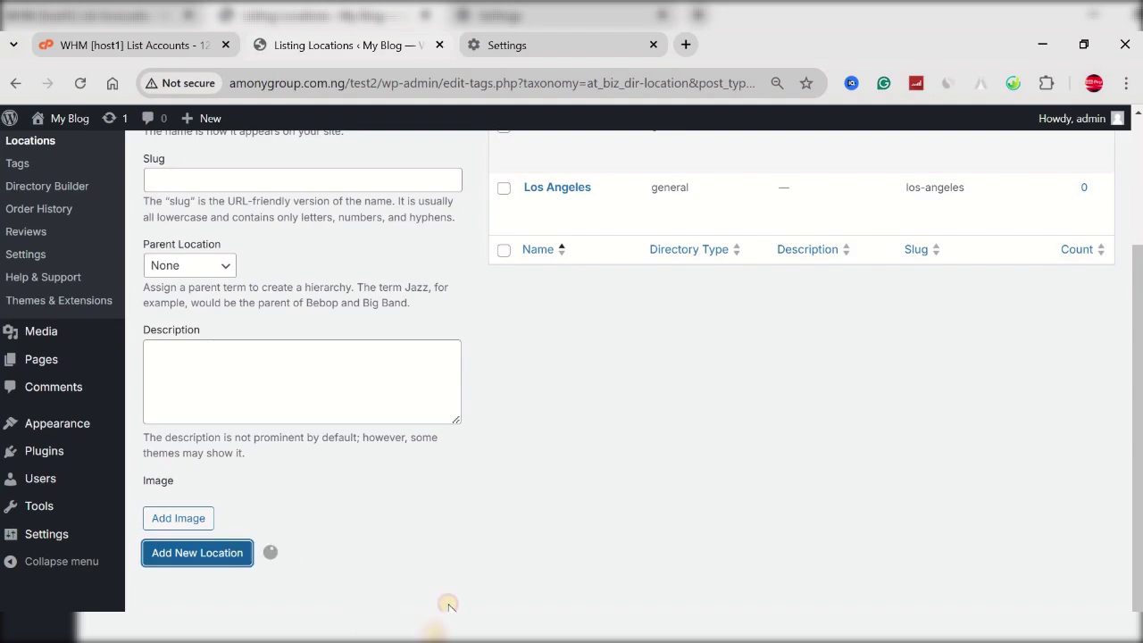
Switch to the Word document and look up the cities and states of the Retail & Shopping and Health & Wellness businesses.
key(alt+Tab)
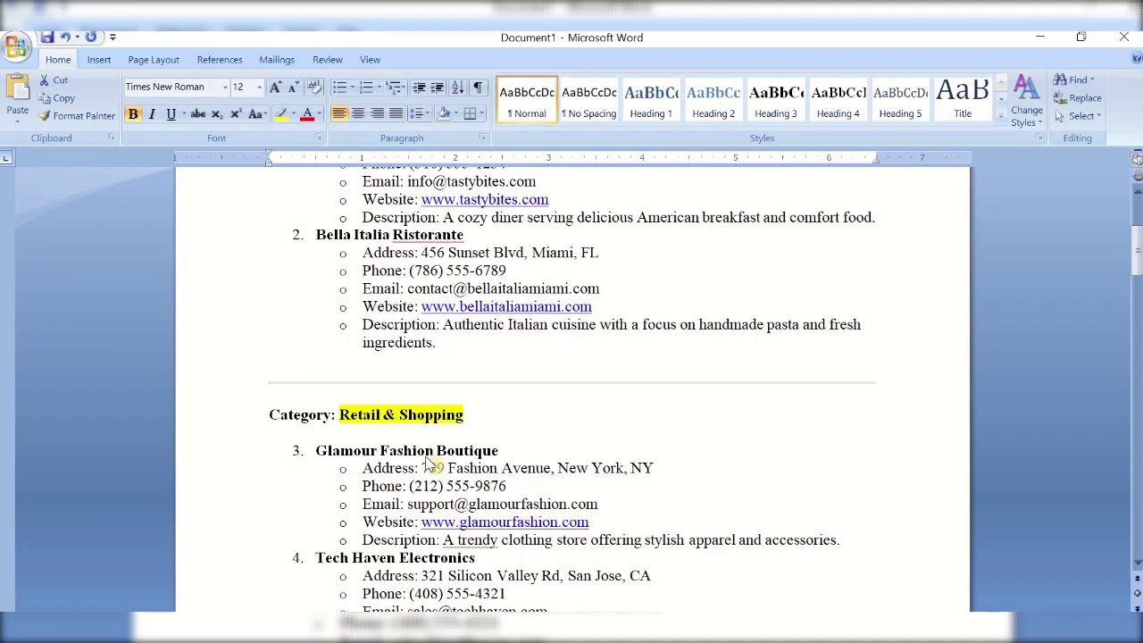
scroll(435, 465, down, 1)
scroll(435, 465, down, 3)
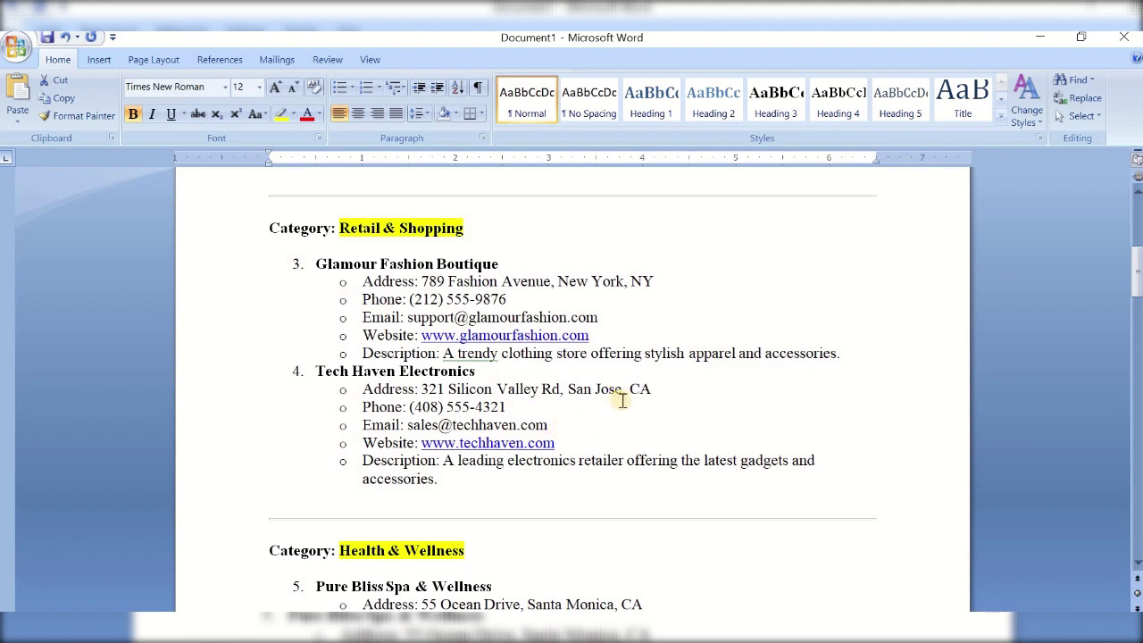
scroll(622, 400, down, 7)
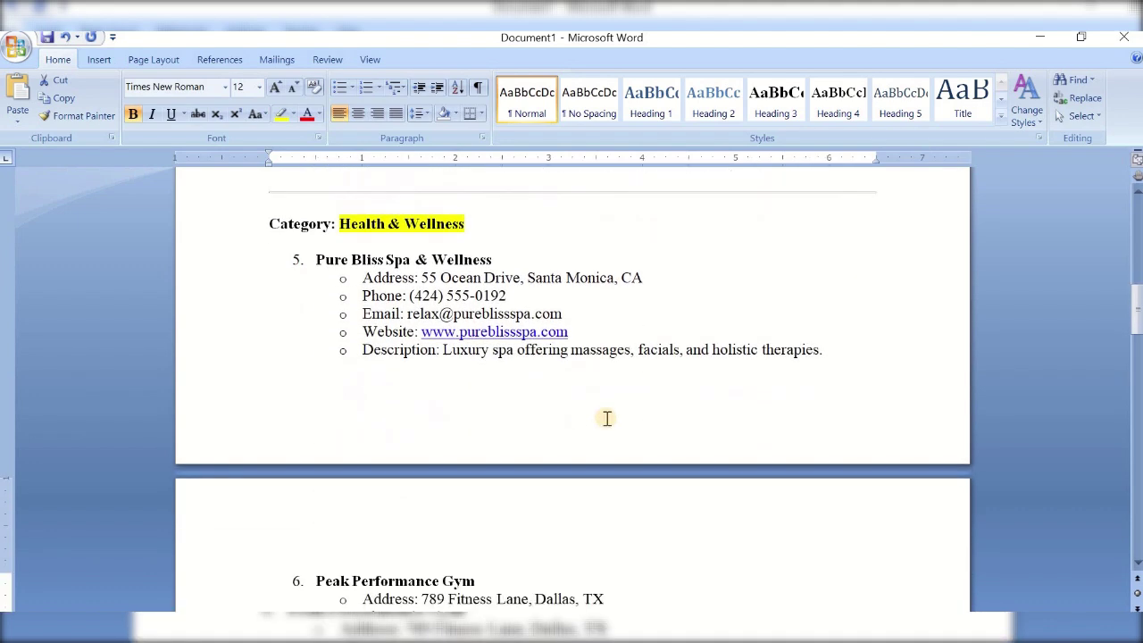
scroll(606, 418, down, 4)
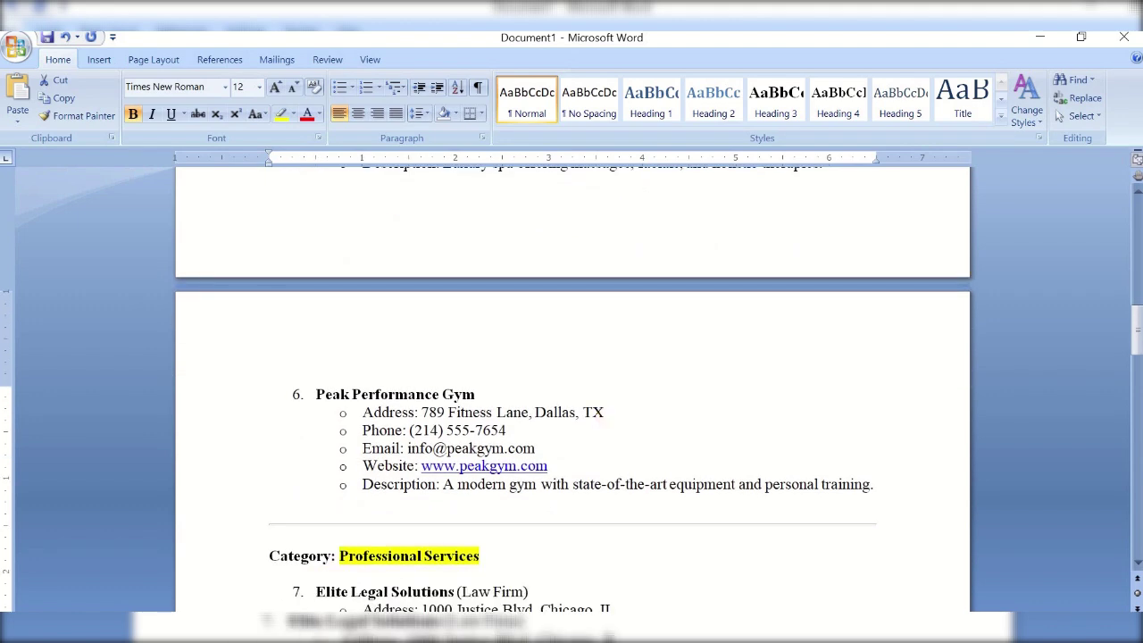
Switch back to the WordPress Listing Locations page in Chrome and add a new location named "Carlifonia".
click(375, 571)
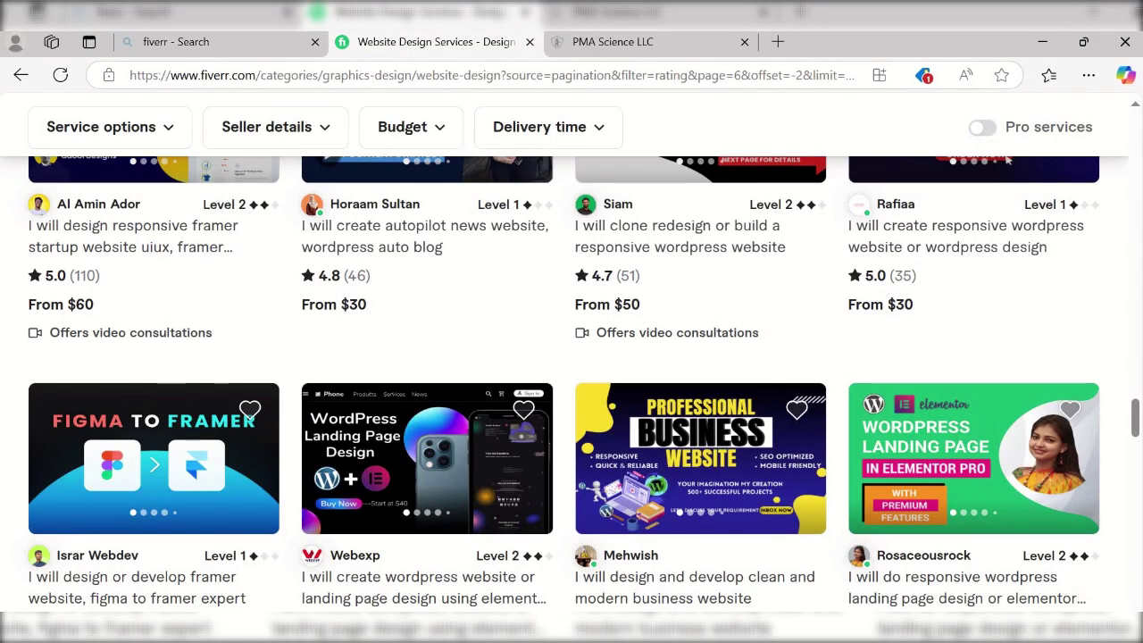
click(544, 541)
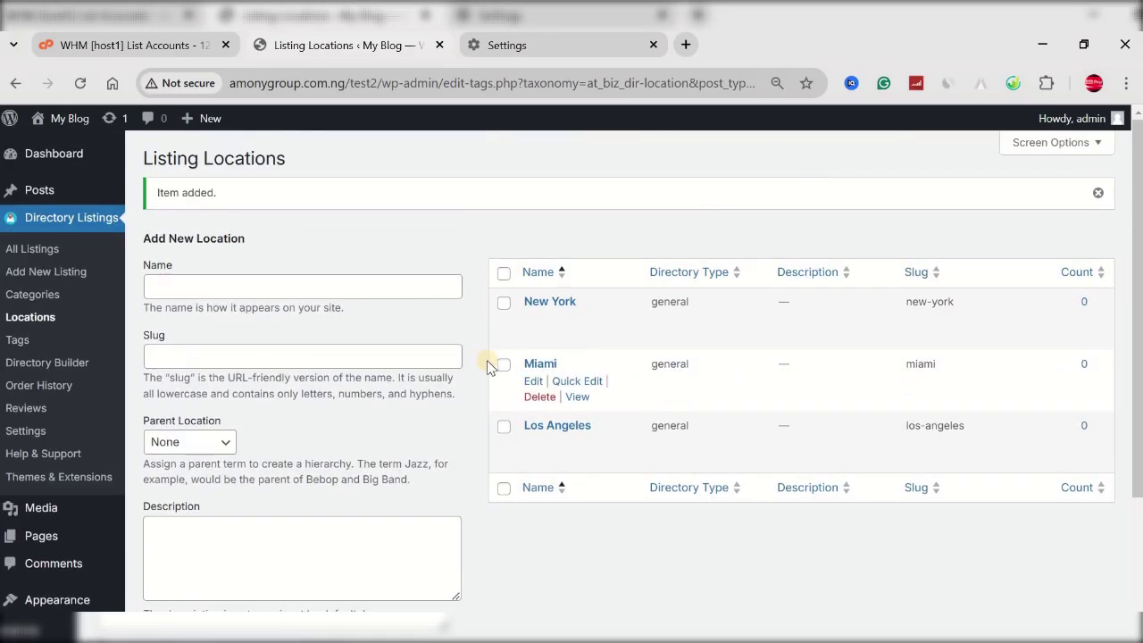
click(279, 286)
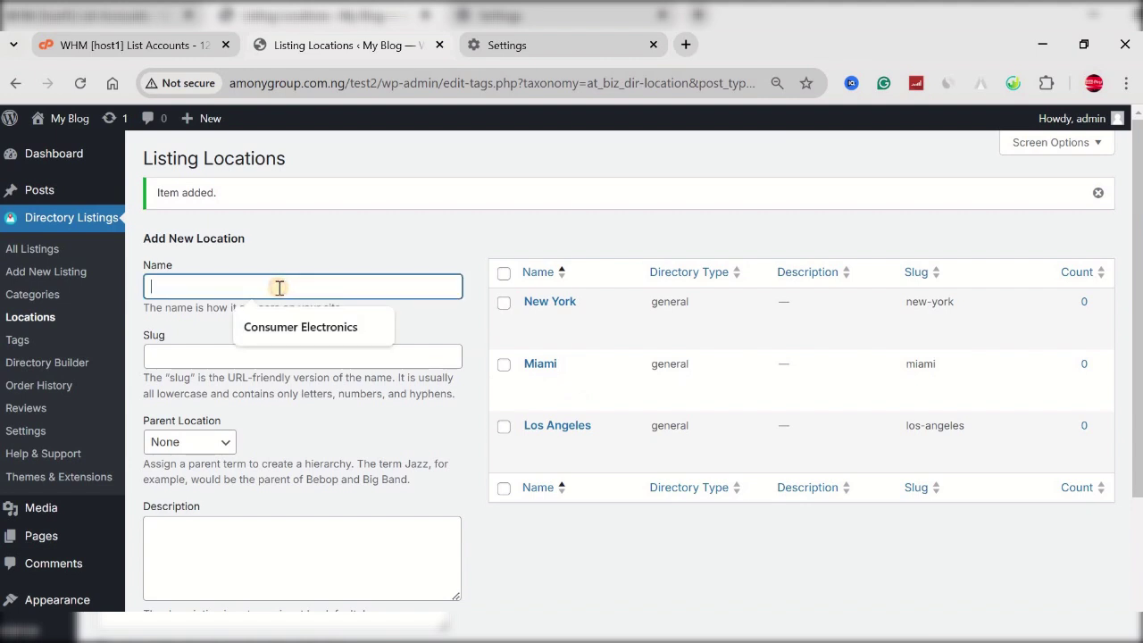
text(Cali)
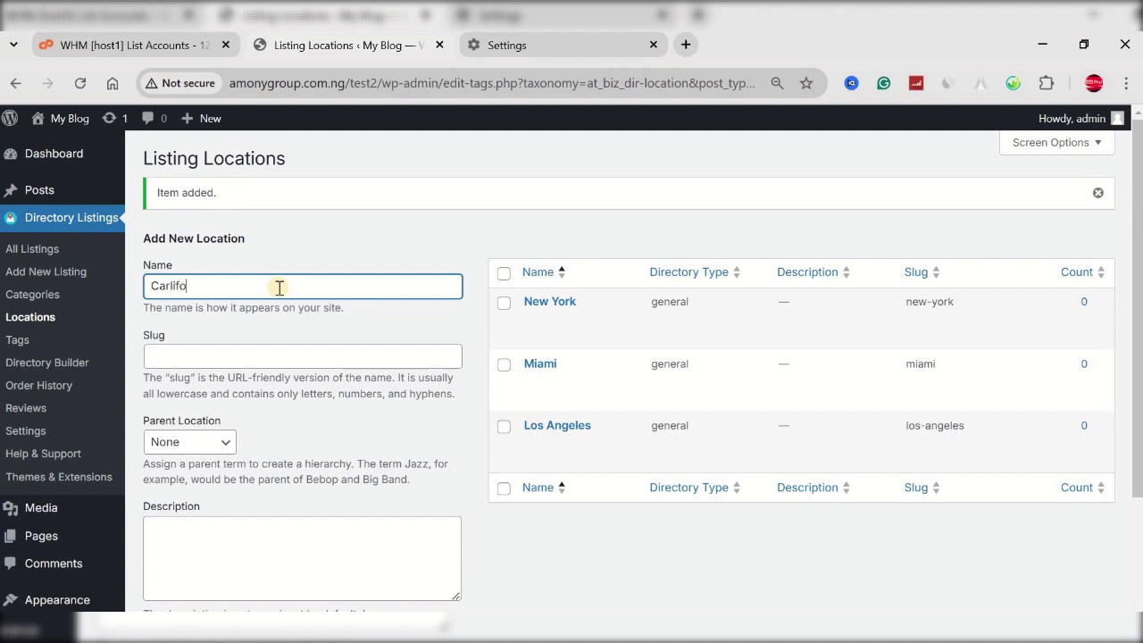
scroll(184, 528, down, 2)
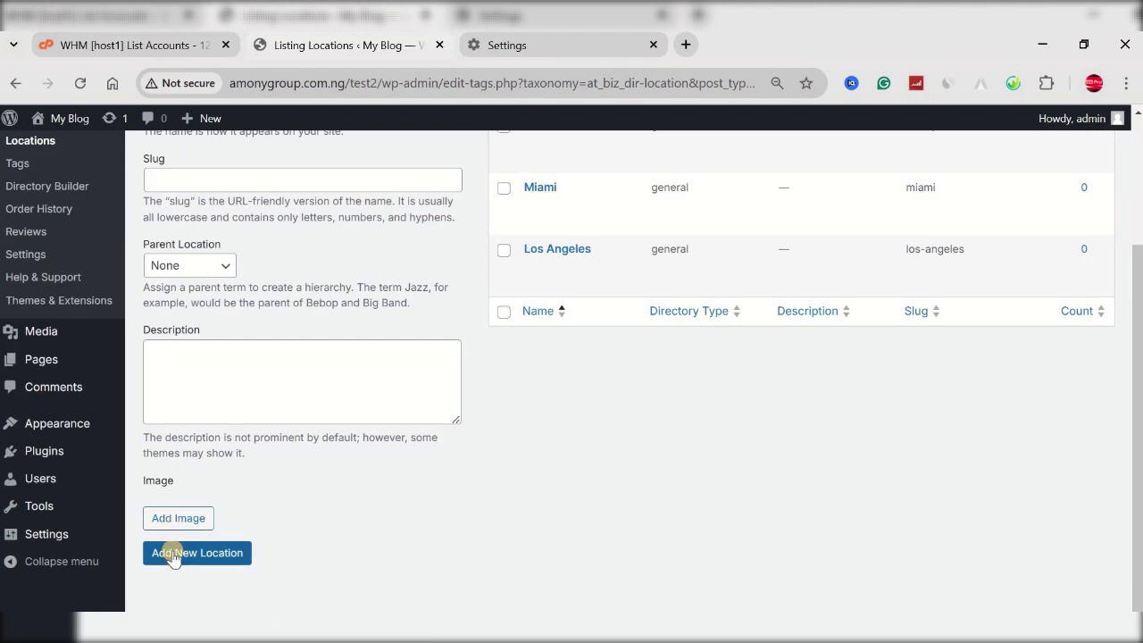
click(238, 540)
Add a new listing location named "Texas".
click(242, 284)
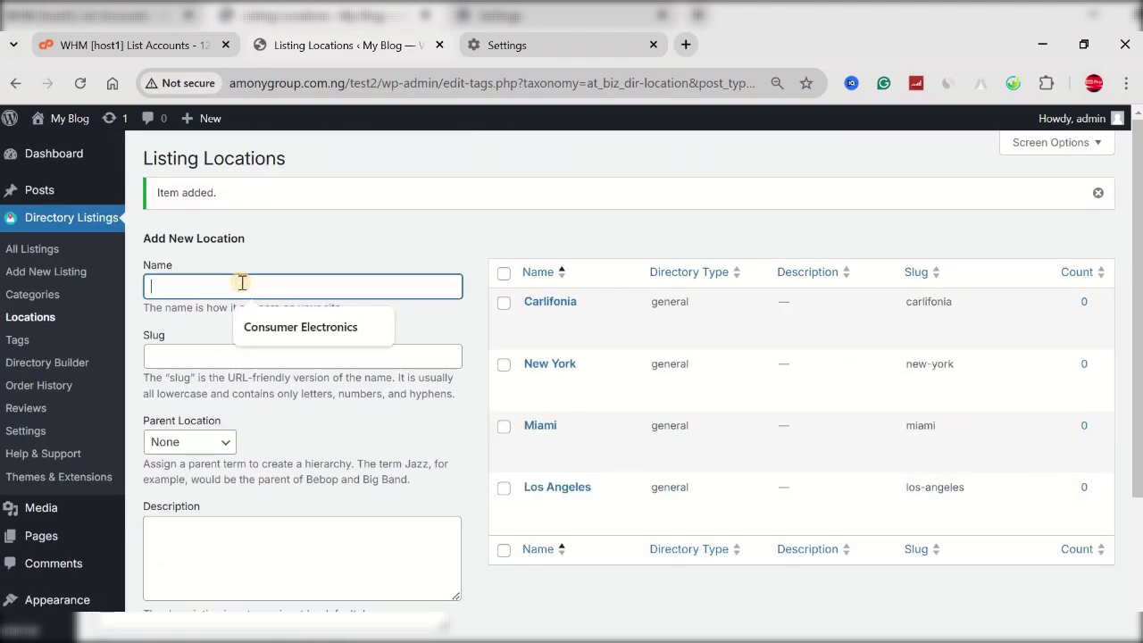
text(Te)
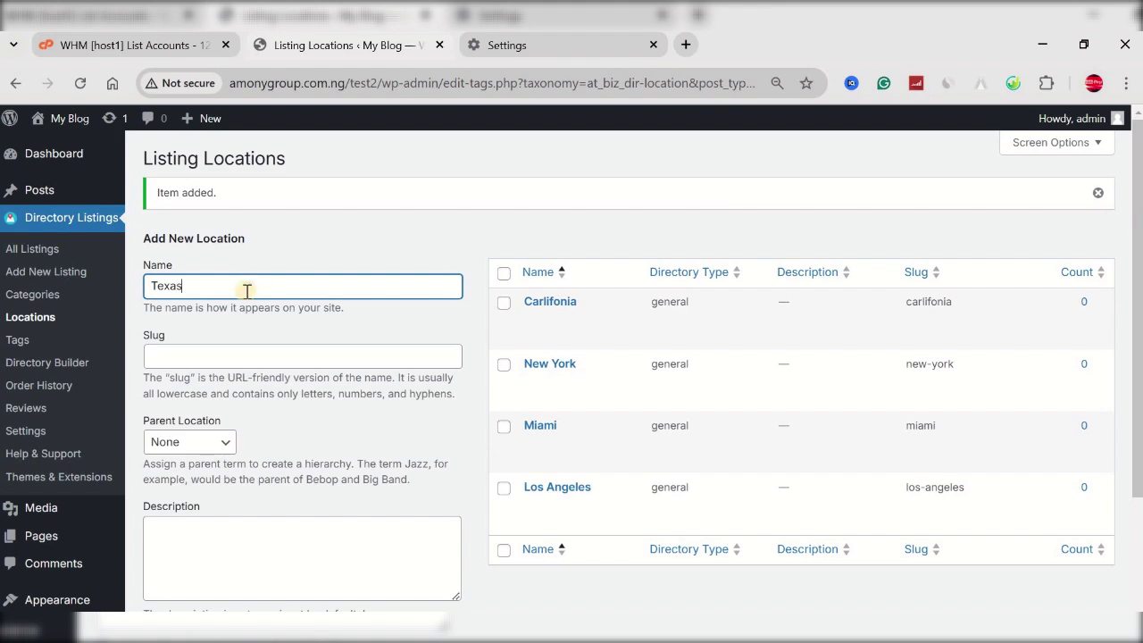
text(xas)
scroll(224, 419, down, 2)
click(201, 553)
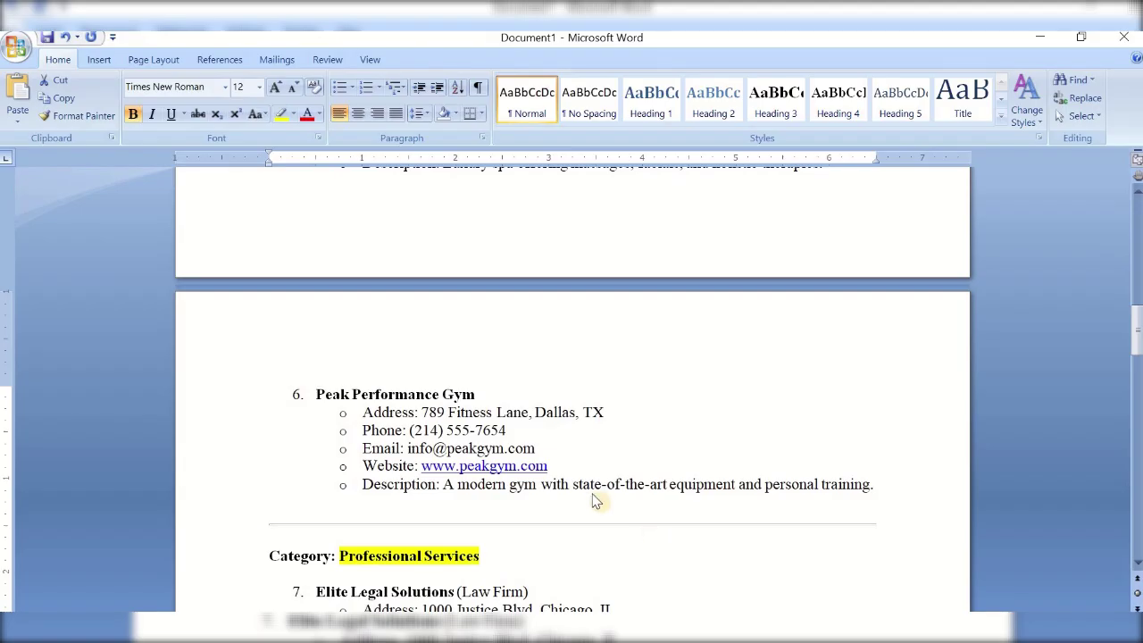
Examine the addresses of the remaining sample businesses in the Word document, from Professional Services through Real Estate & Property.
scroll(599, 500, down, 2)
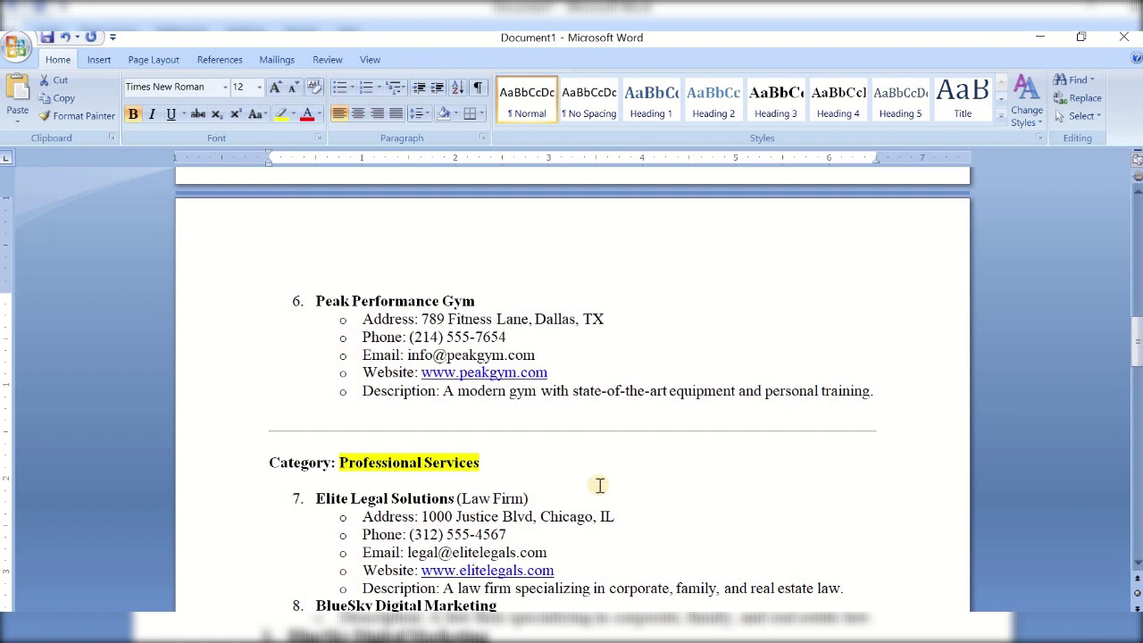
scroll(599, 485, down, 1)
scroll(600, 485, down, 7)
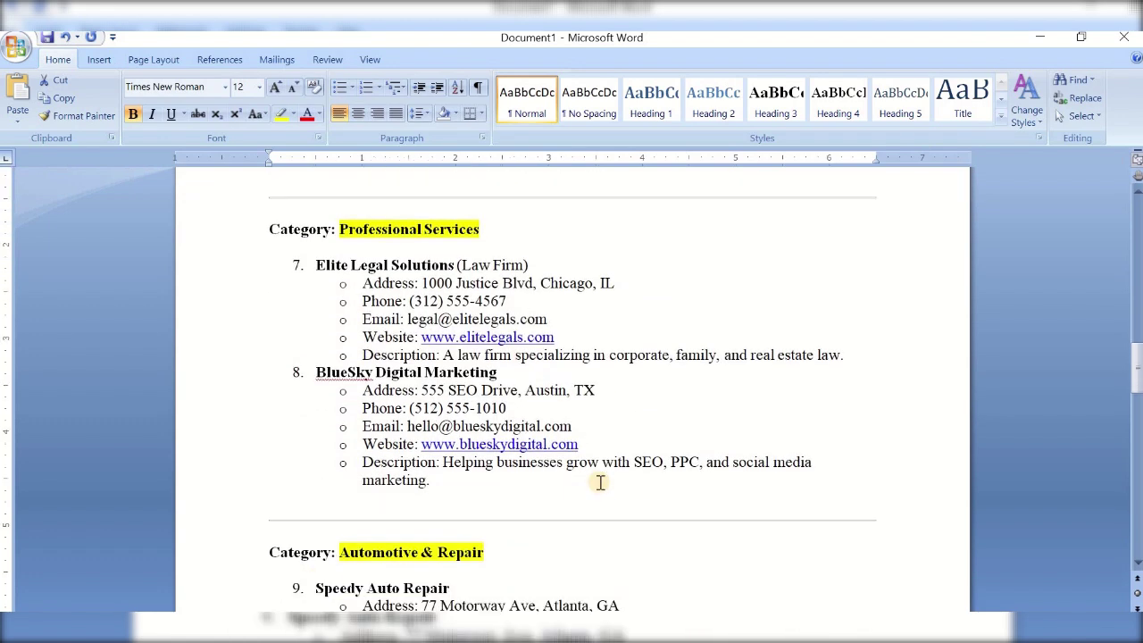
scroll(596, 485, down, 2)
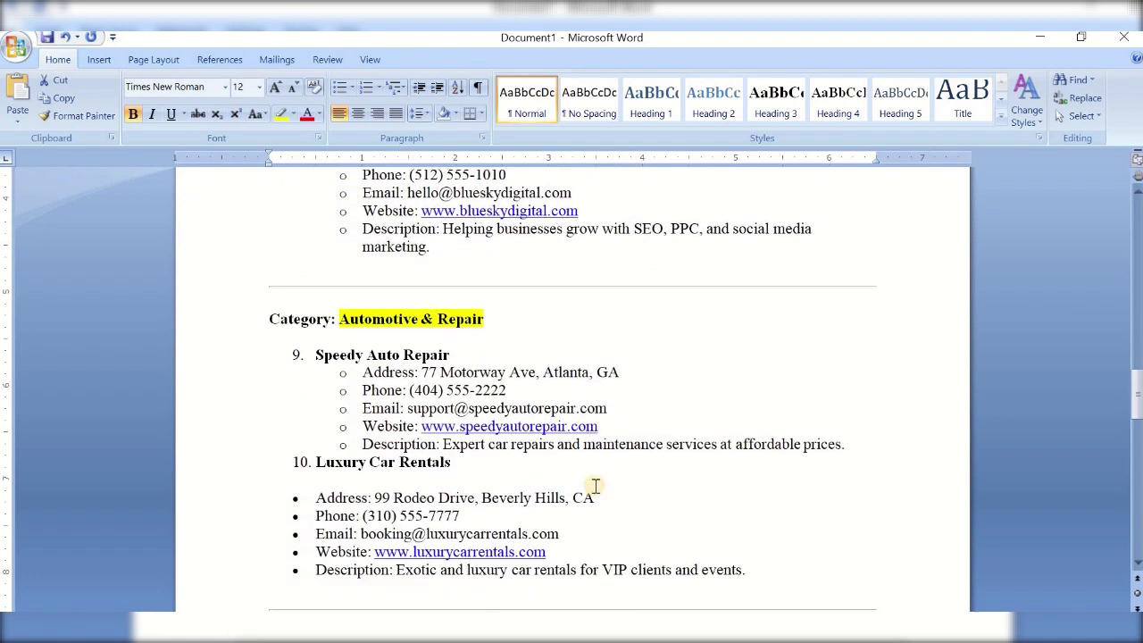
scroll(596, 485, down, 1)
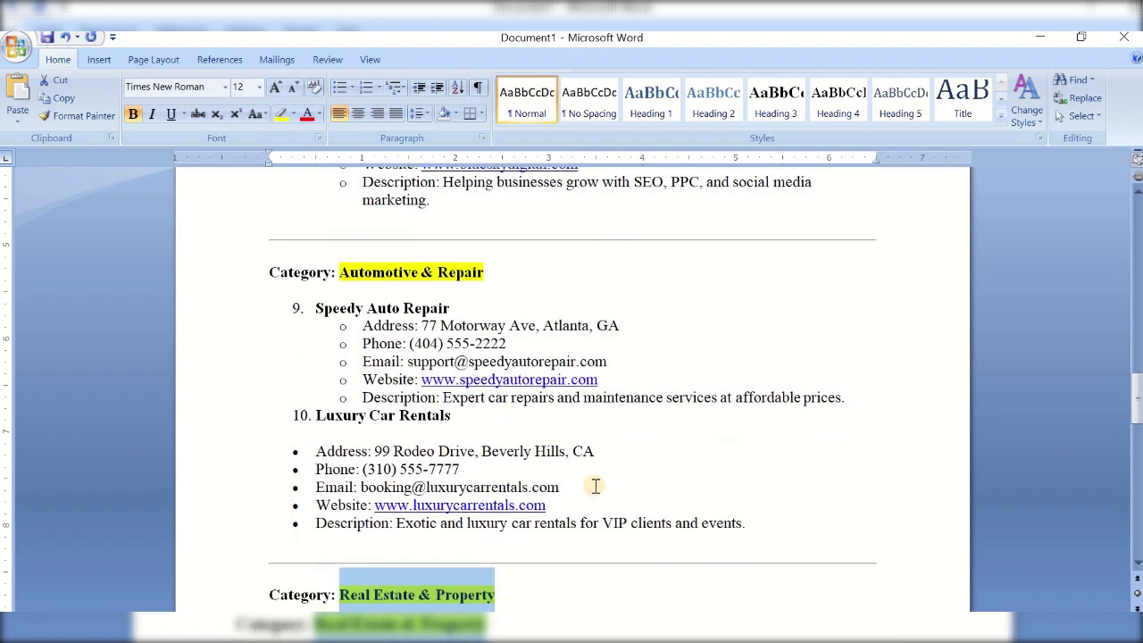
scroll(593, 486, down, 6)
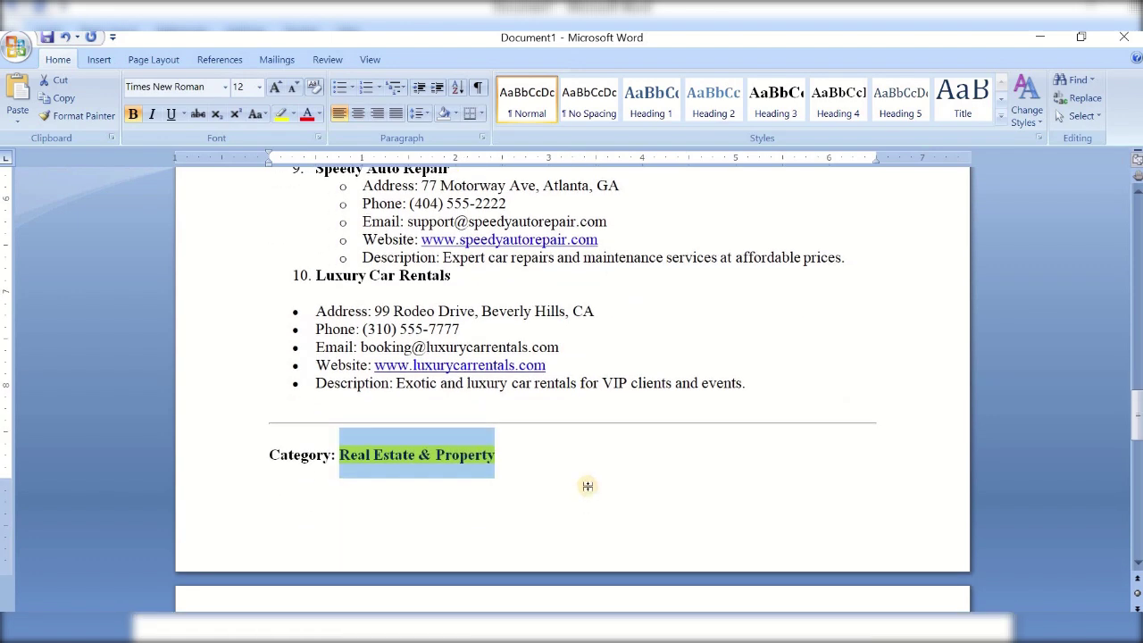
scroll(589, 486, down, 9)
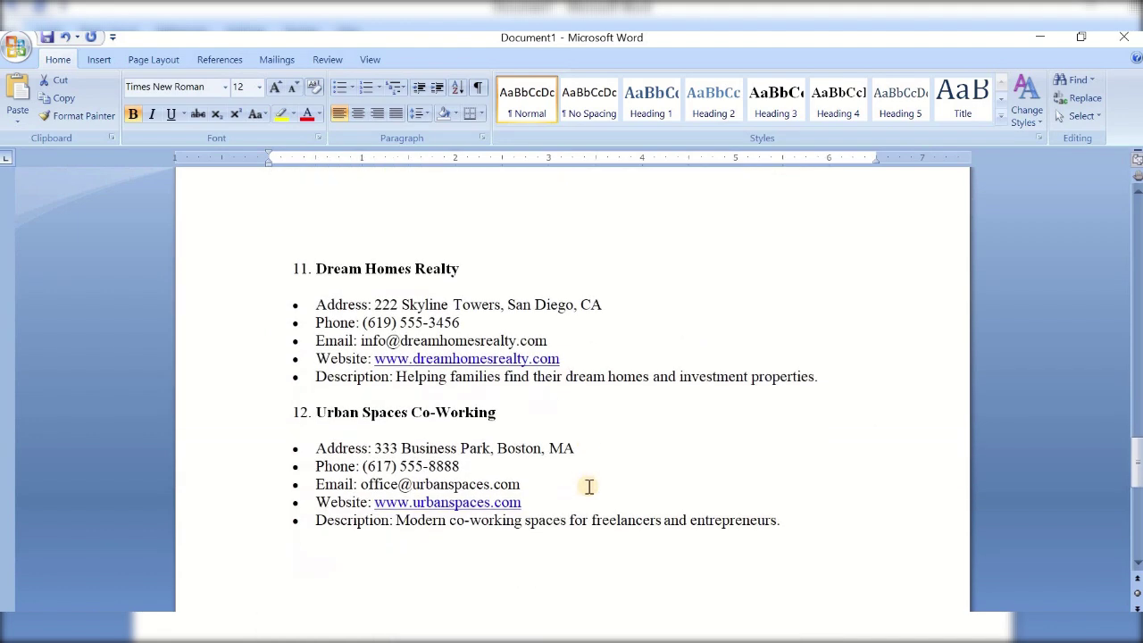
scroll(589, 486, down, 8)
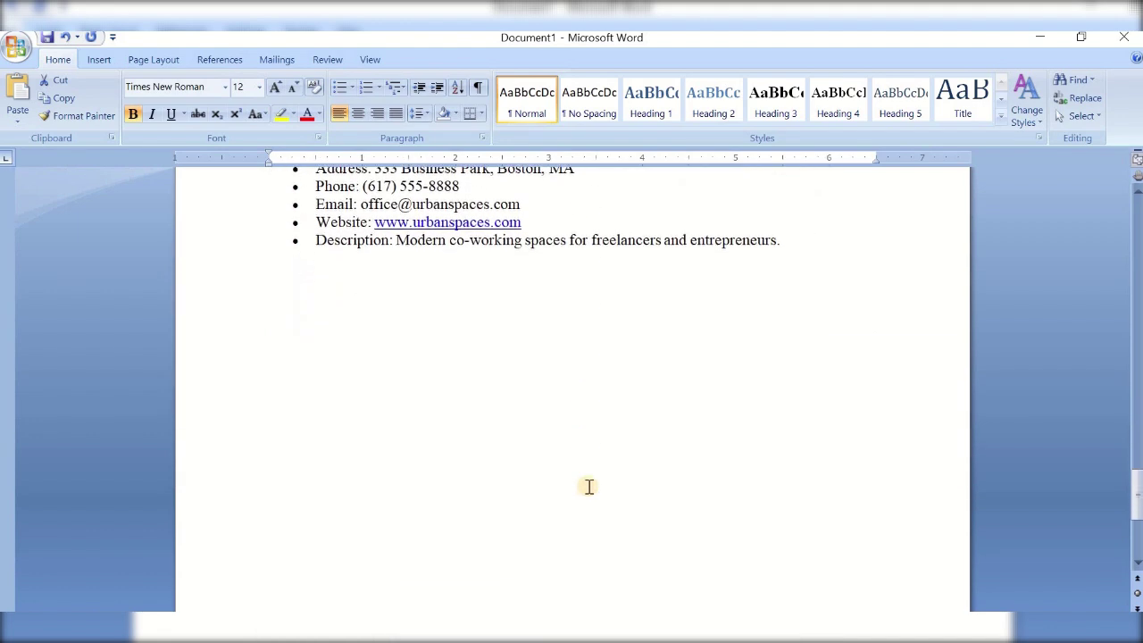
Return to the Listing Locations page in Chrome and add a new location named "Chicago".
mouse_move(535, 636)
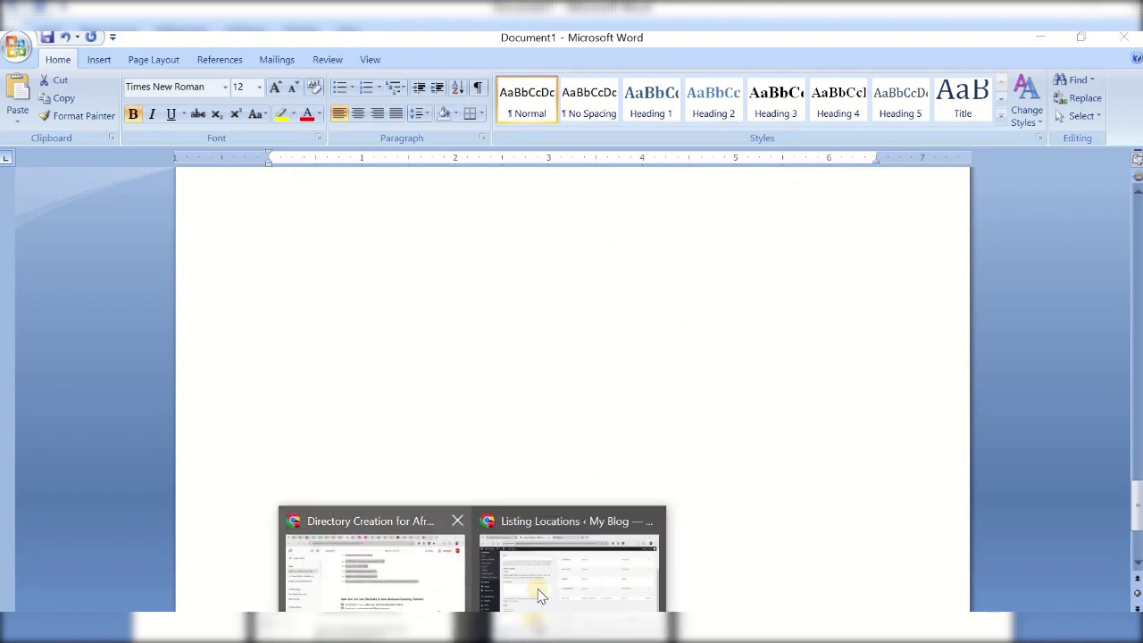
click(540, 594)
scroll(390, 438, up, 5)
click(300, 285)
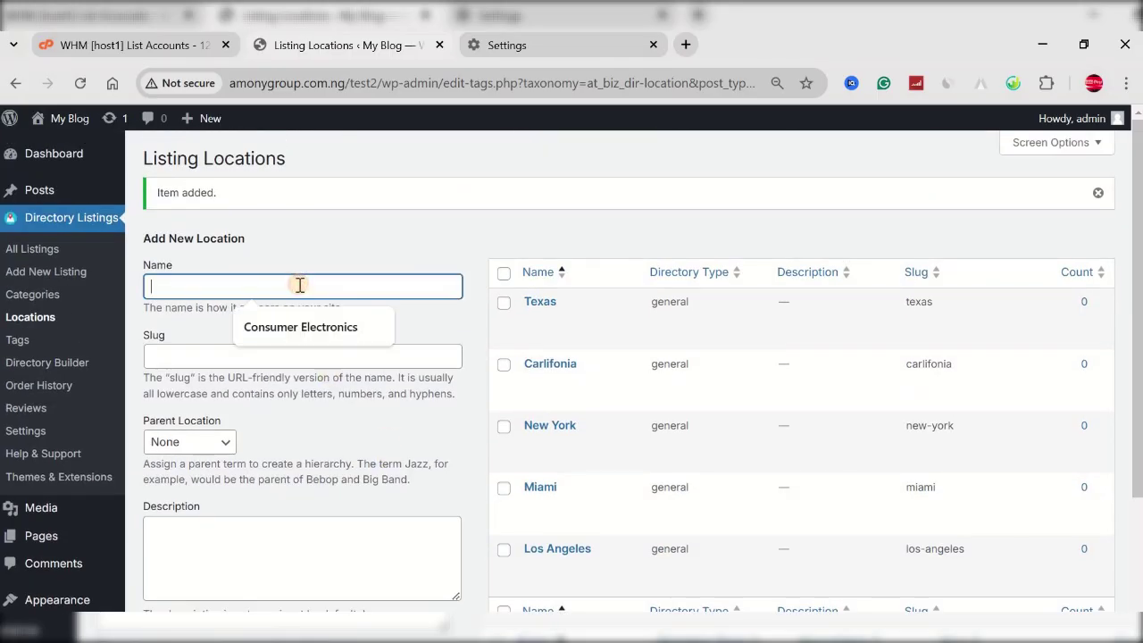
text(Chicago)
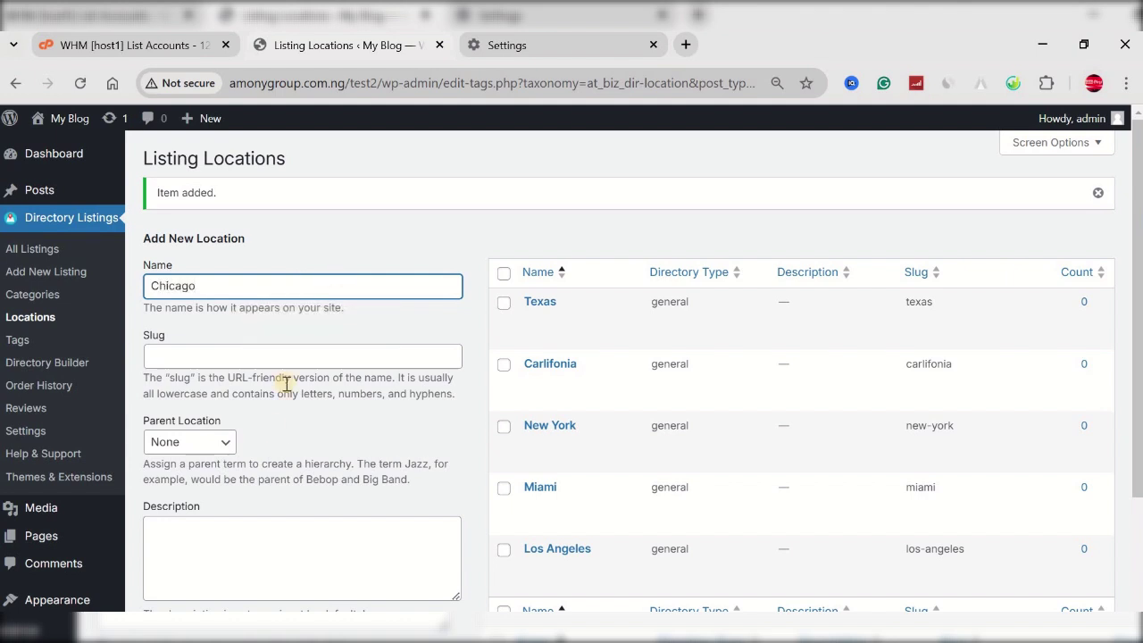
scroll(268, 437, down, 2)
click(232, 552)
Add a new listing location named "Georgia".
scroll(341, 519, up, 2)
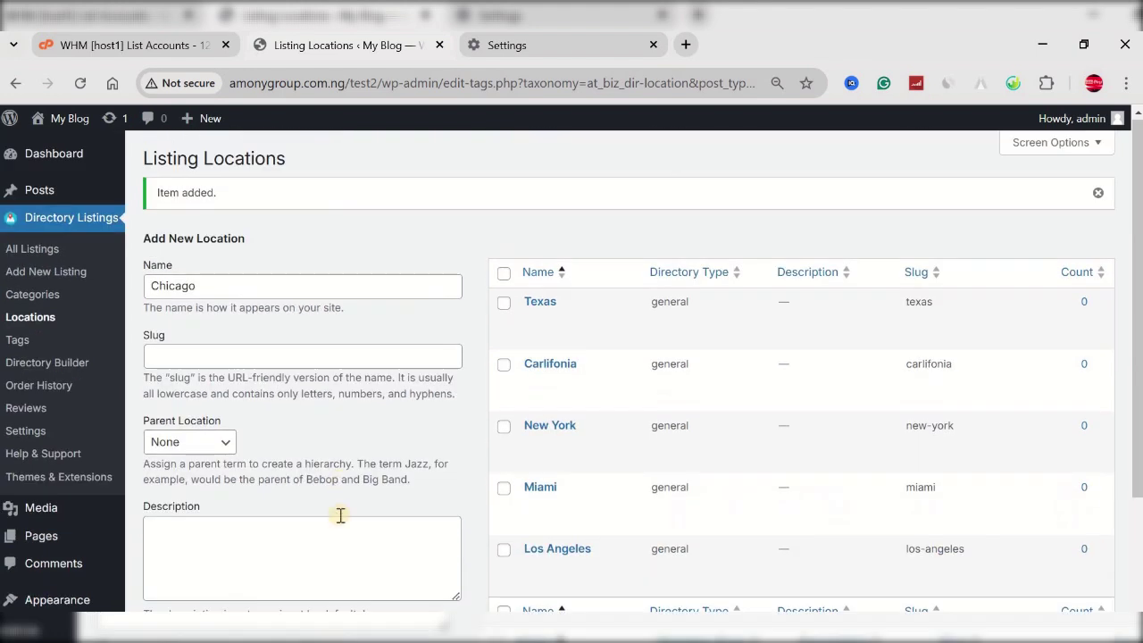
click(232, 283)
text(Georgia)
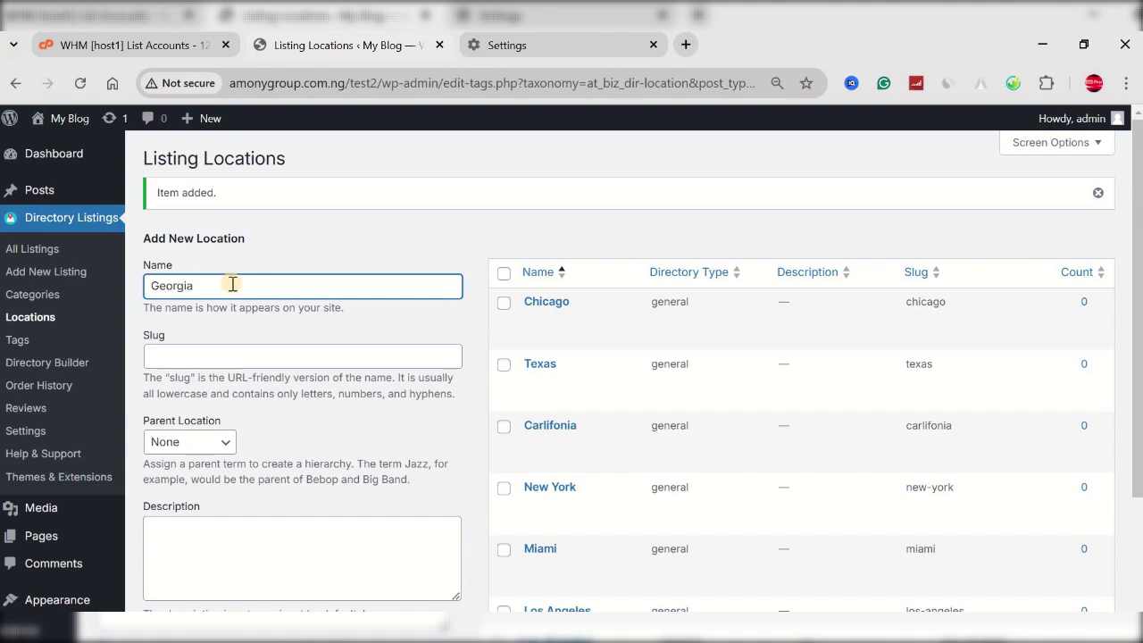
scroll(225, 402, down, 2)
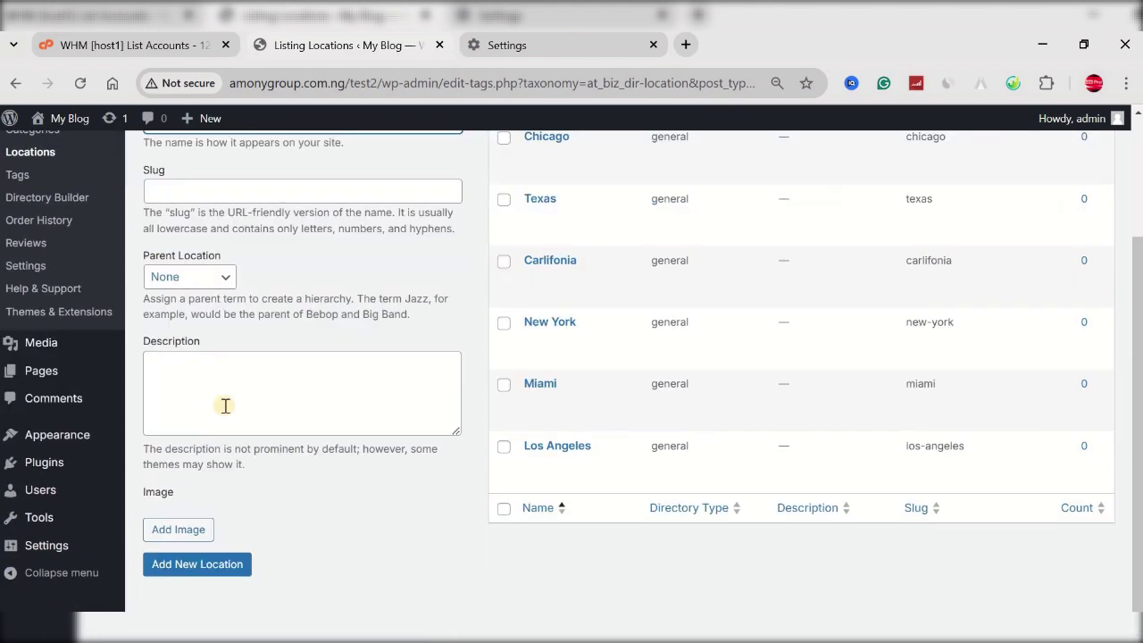
click(230, 552)
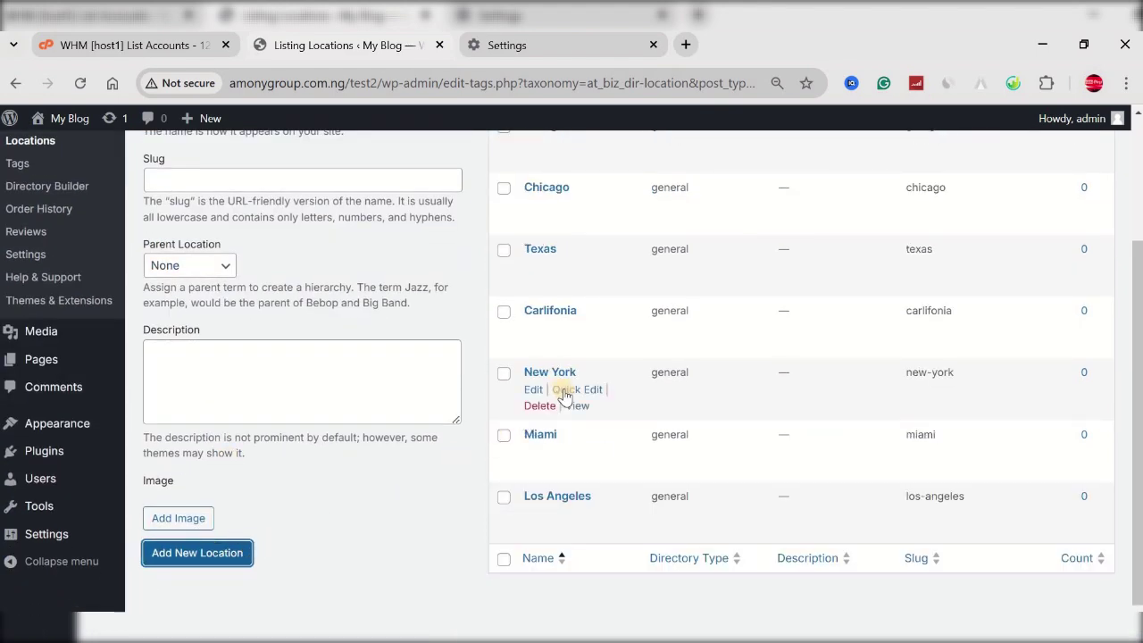
Open the form for adding a new directory listing.
scroll(576, 413, up, 1)
scroll(576, 414, up, 1)
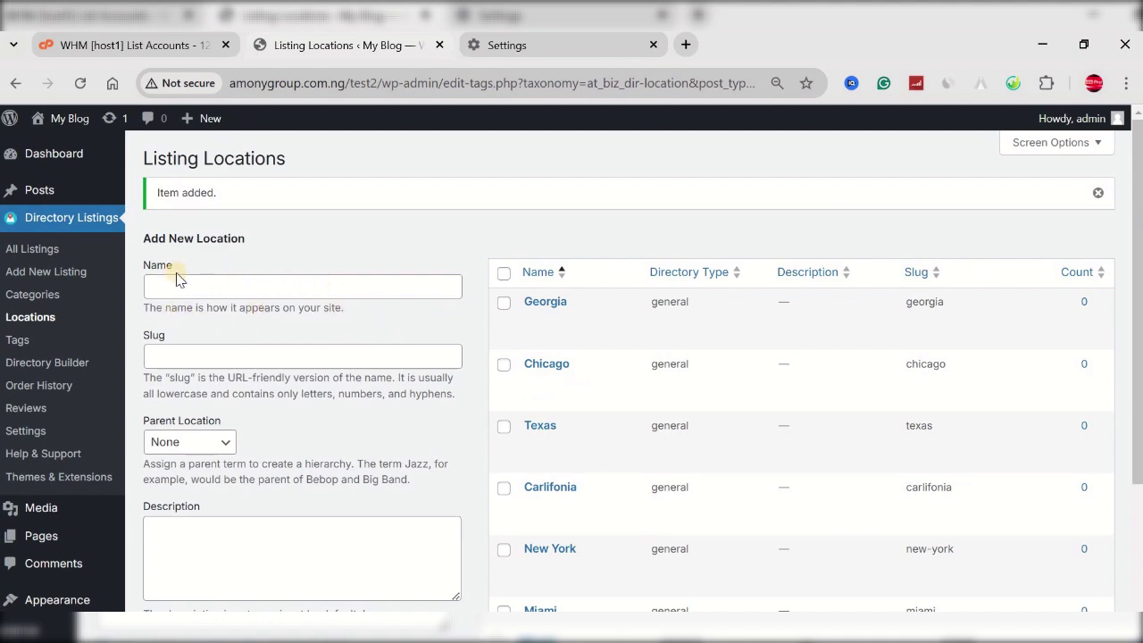
click(47, 273)
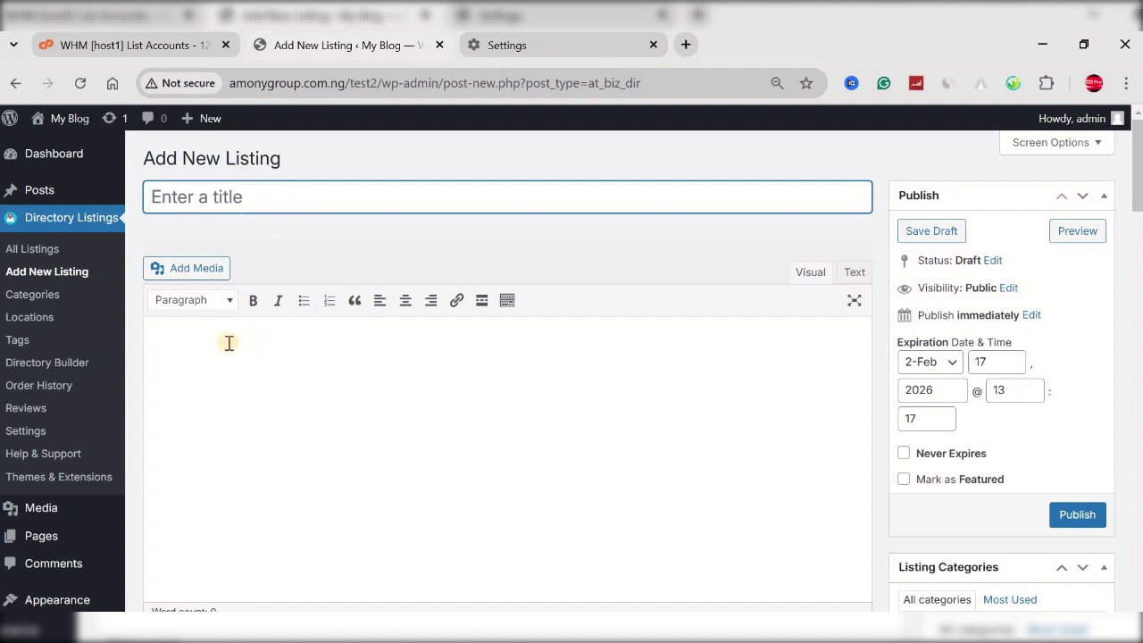
Examine the new listing form's pricing, features, contact info and location sections and its category, location and tag options.
scroll(243, 356, down, 5)
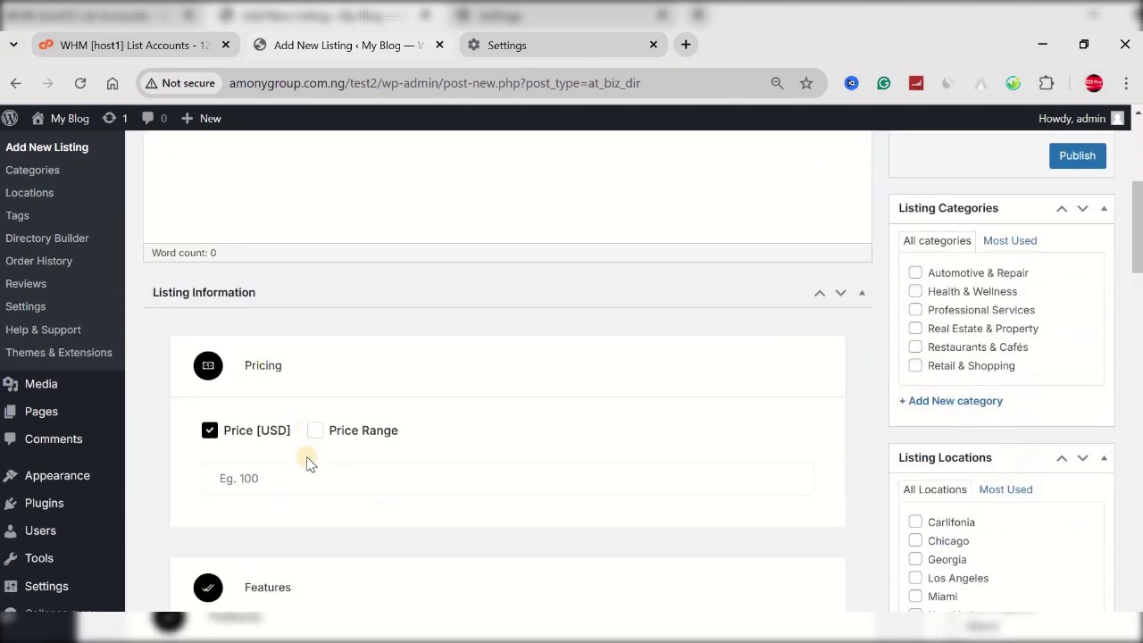
scroll(312, 438, down, 10)
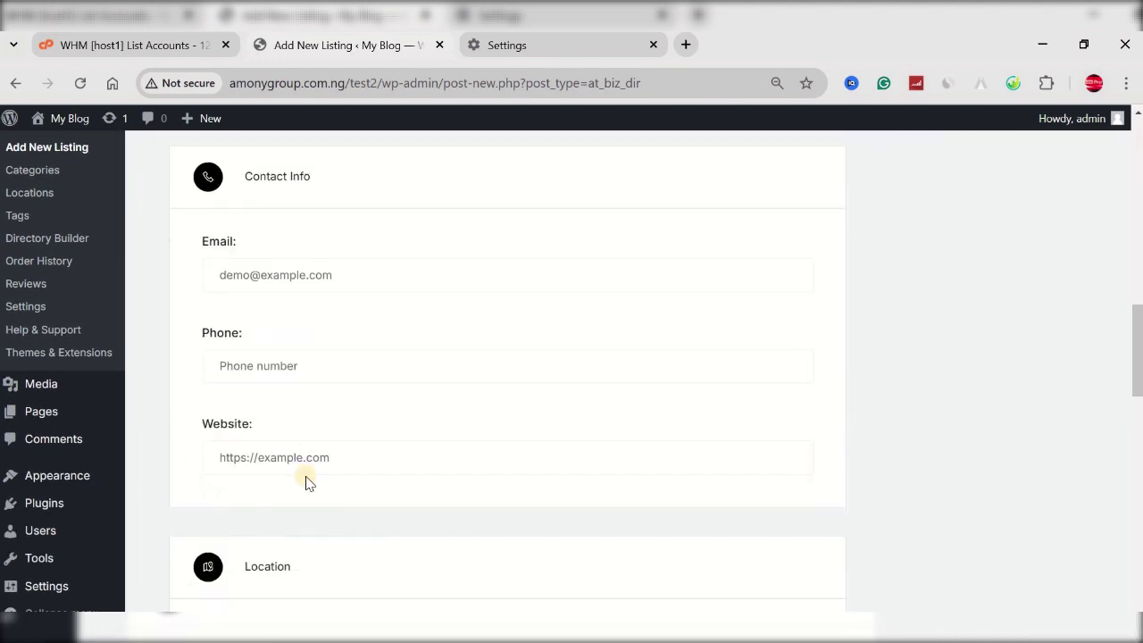
scroll(276, 312, up, 4)
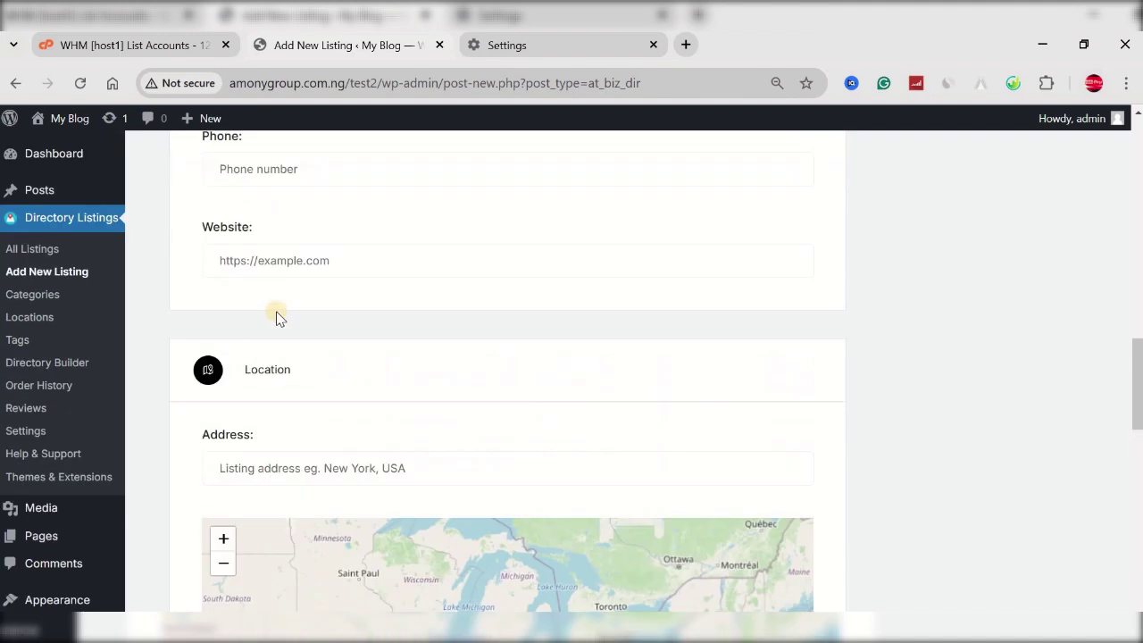
scroll(305, 361, up, 1)
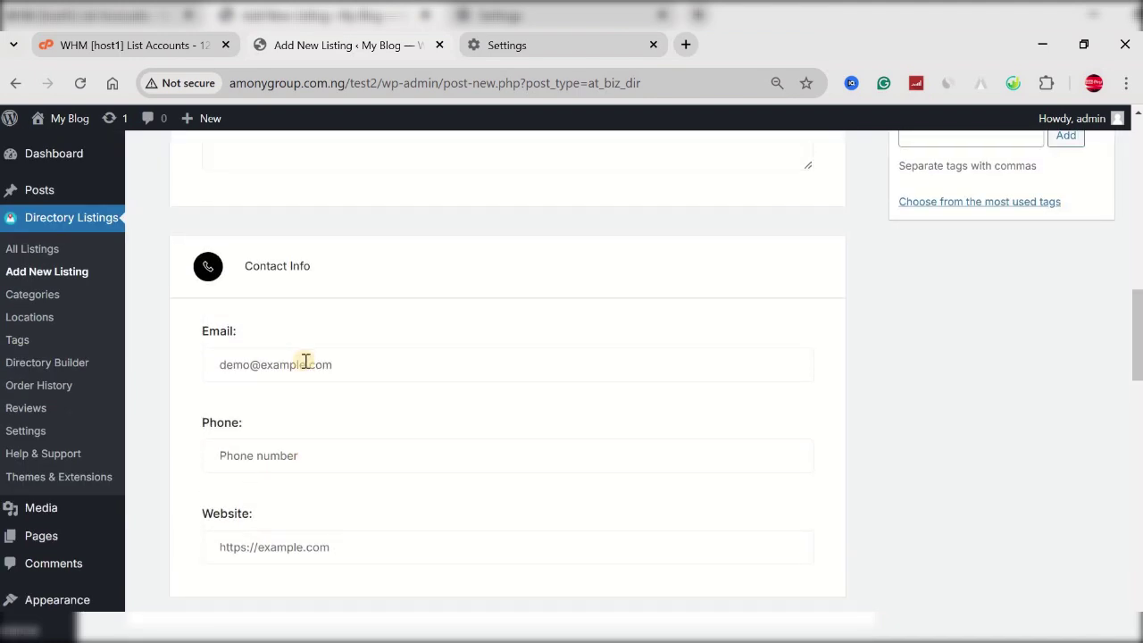
scroll(306, 360, up, 1)
scroll(306, 361, up, 2)
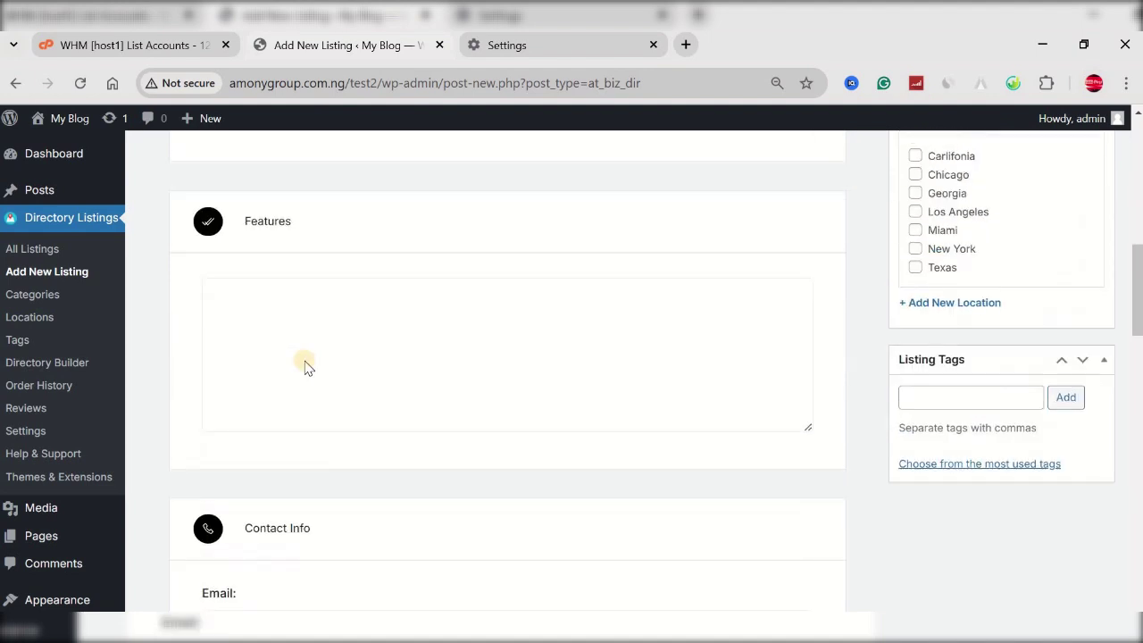
scroll(303, 362, down, 4)
scroll(305, 362, up, 5)
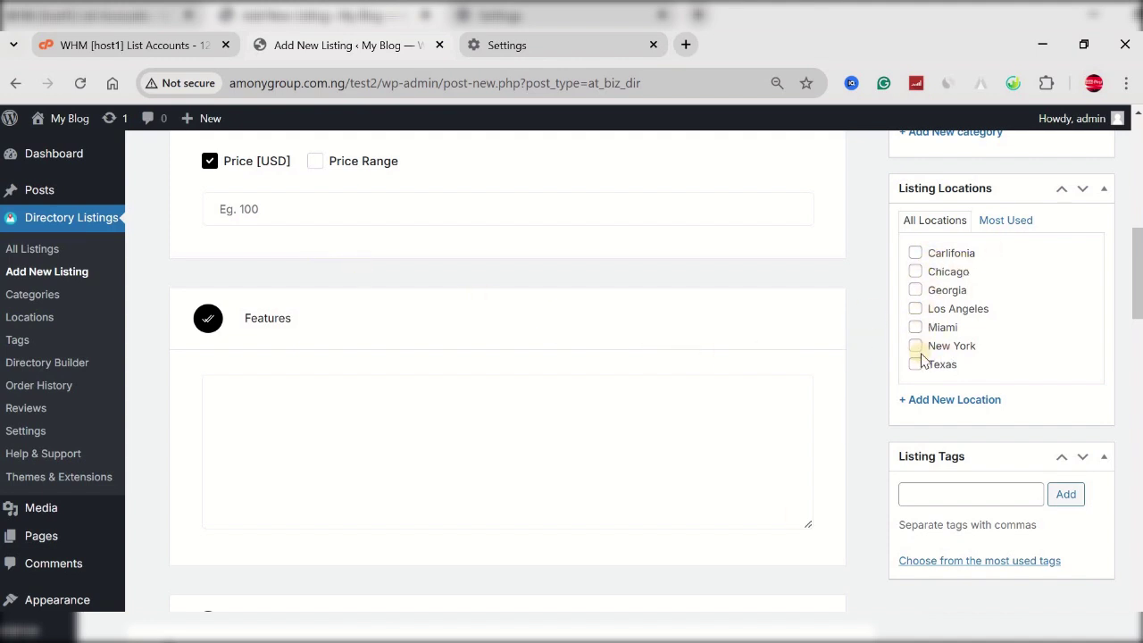
scroll(924, 357, up, 3)
scroll(920, 277, down, 2)
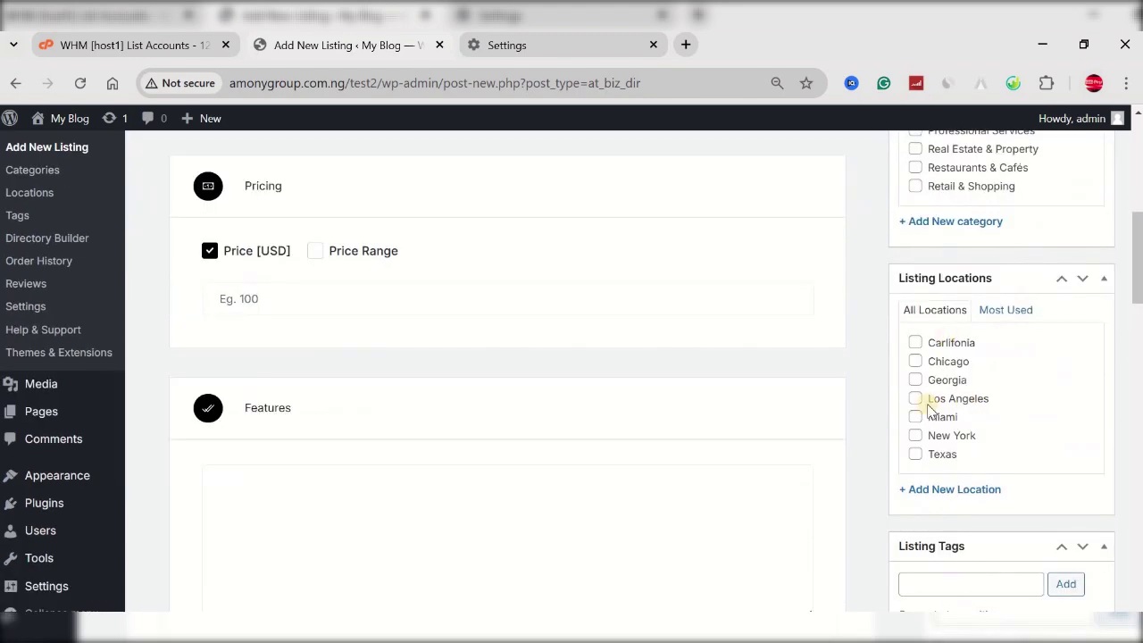
Review the rest of the new listing form, from the tags and contact fields through the map and media upload sections.
scroll(914, 396, down, 5)
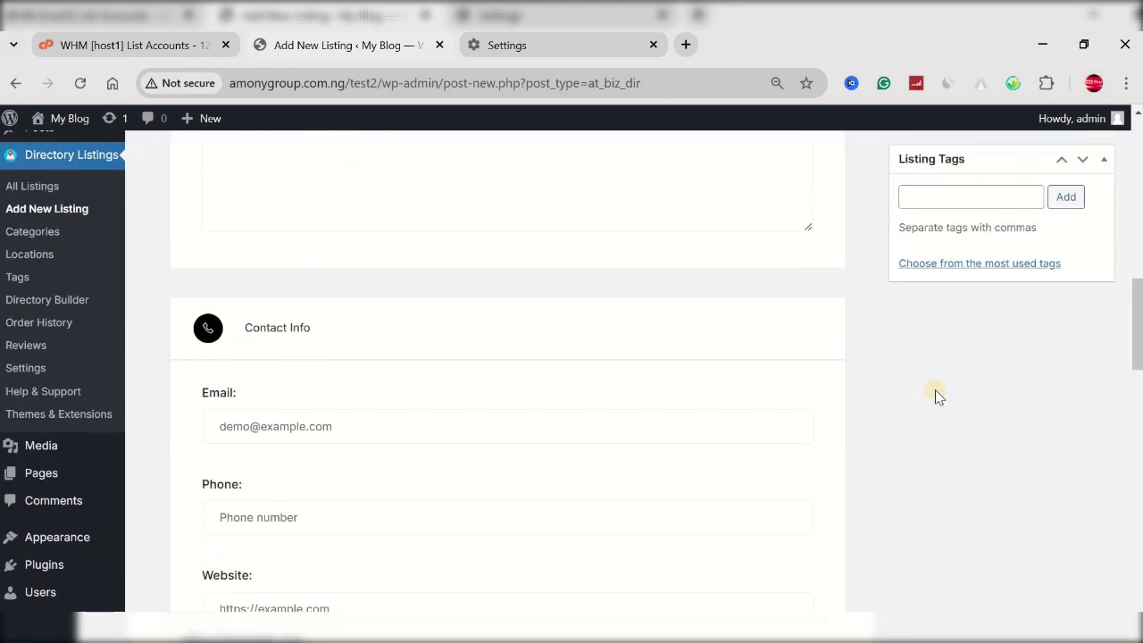
scroll(938, 395, up, 6)
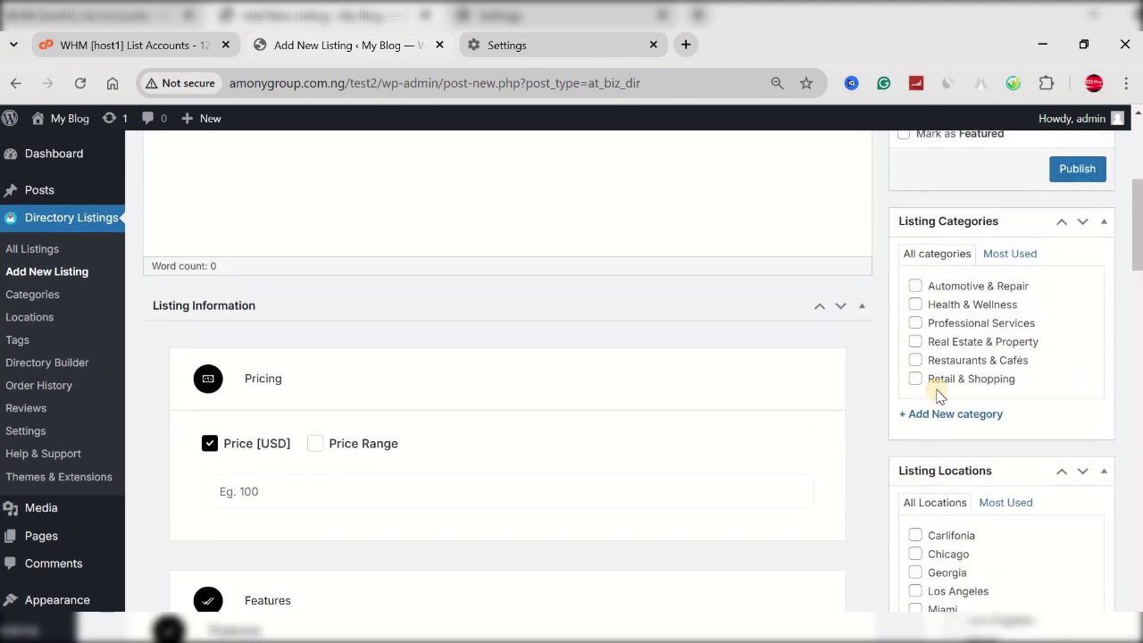
scroll(937, 396, up, 5)
scroll(937, 395, down, 5)
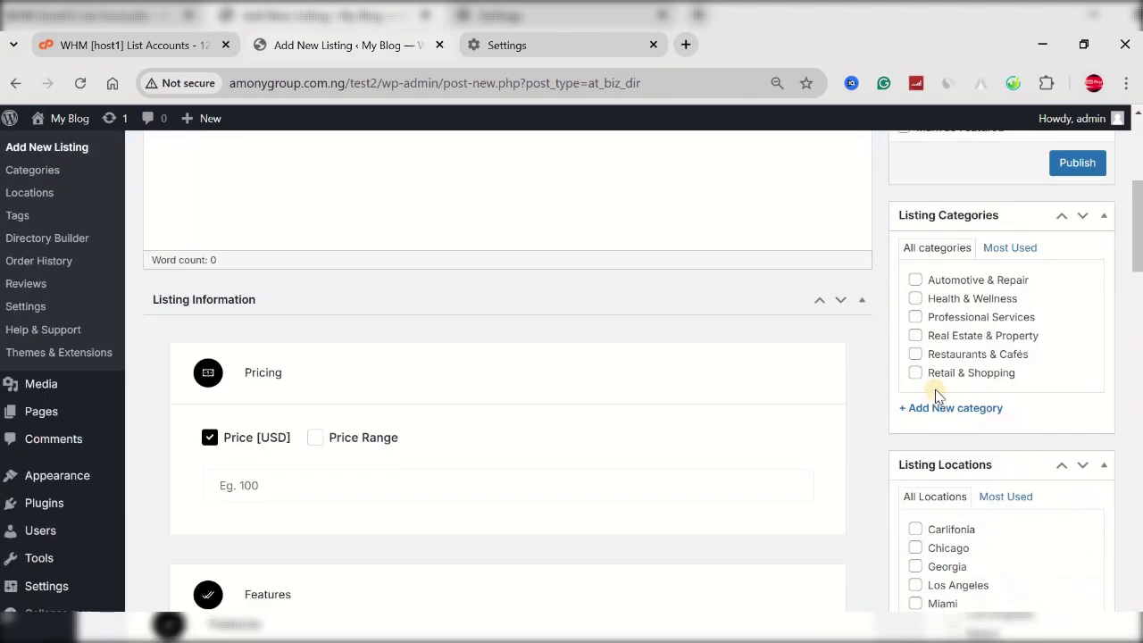
scroll(937, 396, down, 10)
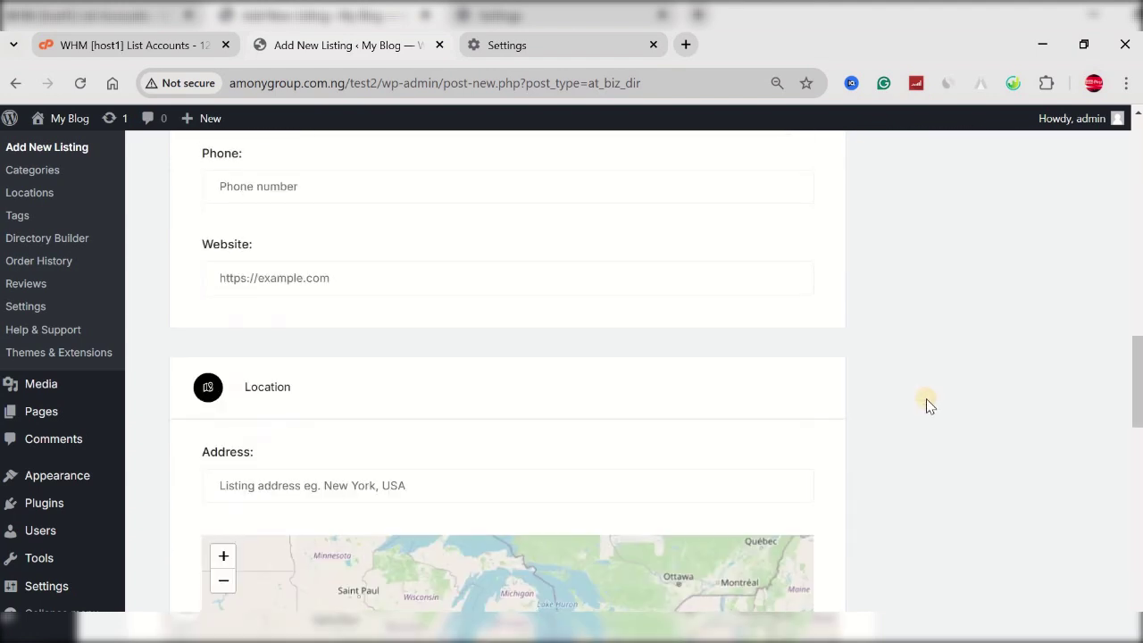
scroll(926, 405, up, 1)
scroll(906, 429, down, 8)
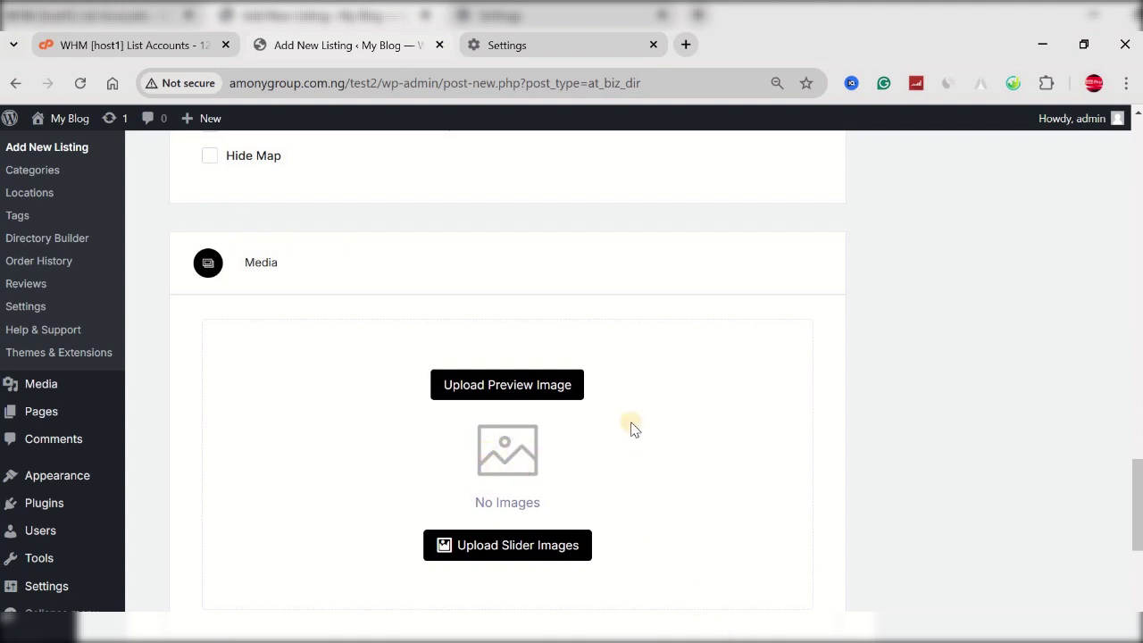
scroll(630, 429, up, 20)
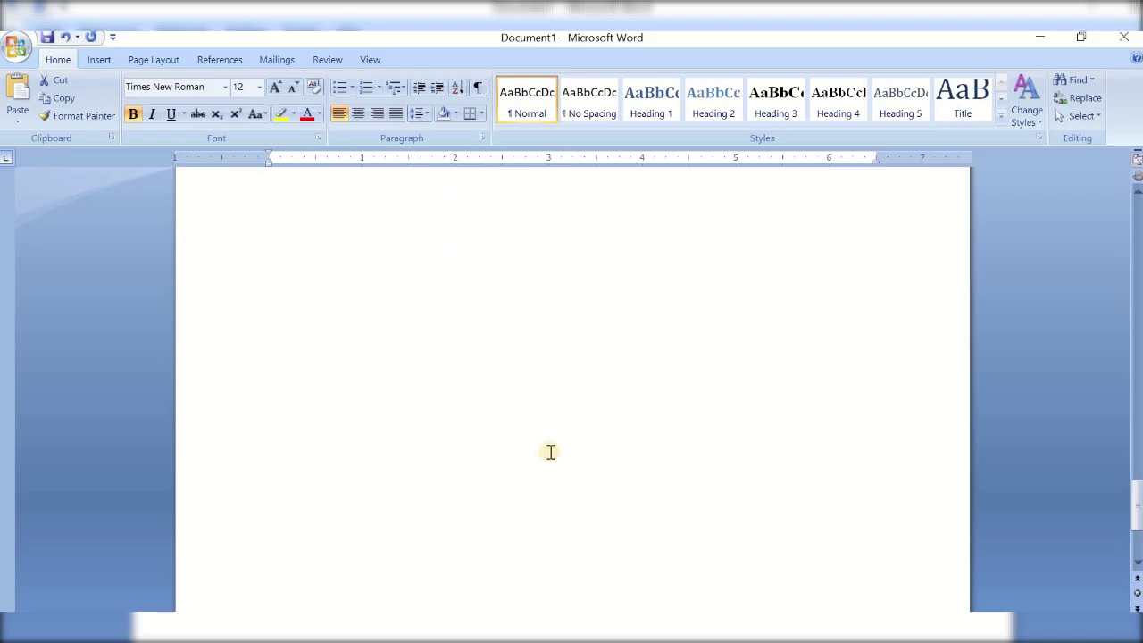
Copy the first restaurant's name from the Word document into the Chrome listing's title as "Tasty Bites Diner", without the list number.
scroll(548, 452, up, 15)
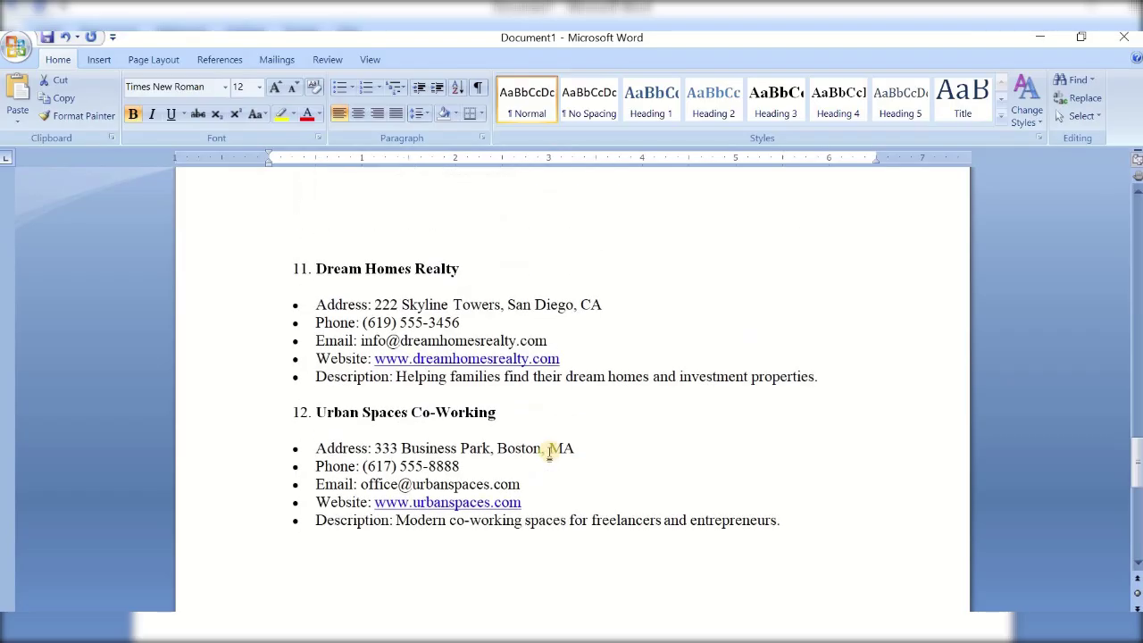
scroll(551, 451, up, 10)
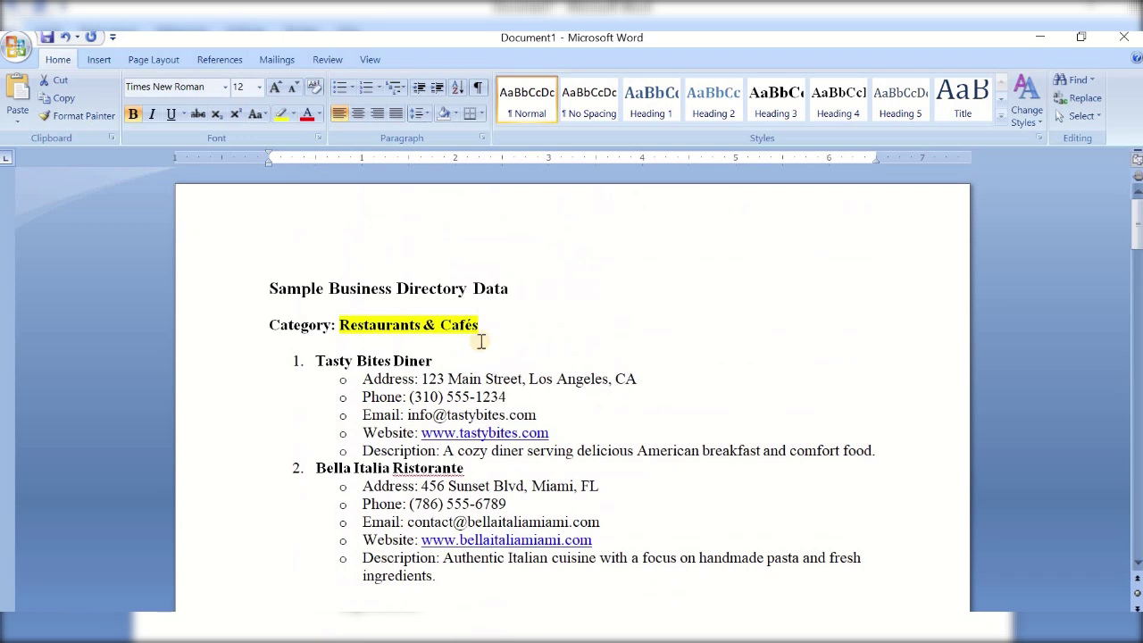
drag(317, 362, 429, 402)
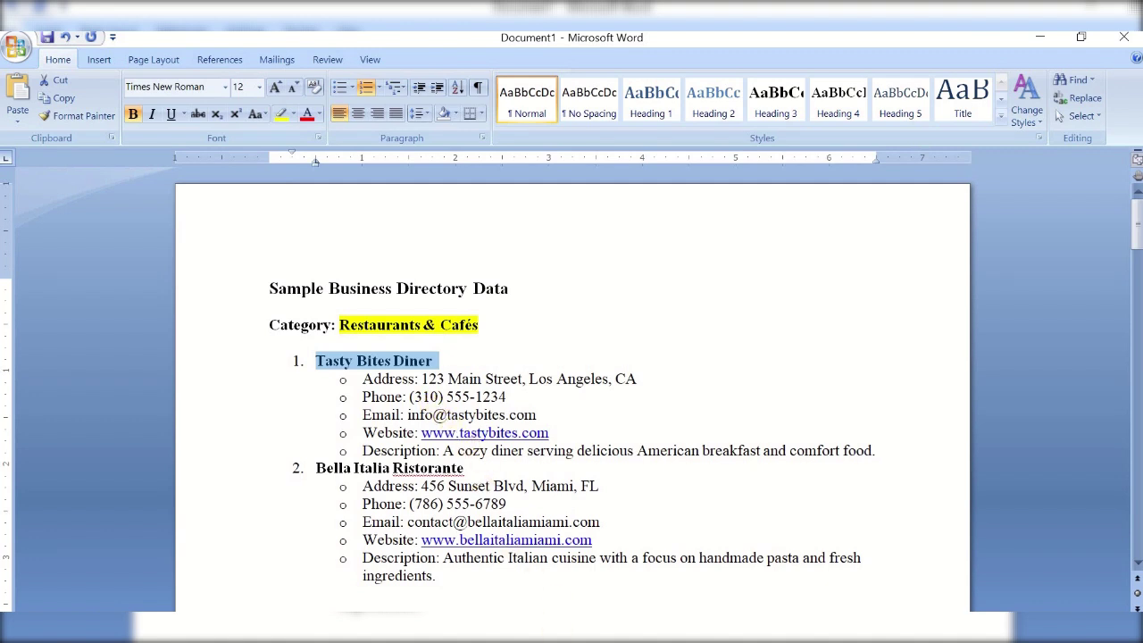
mouse_move(524, 631)
click(529, 601)
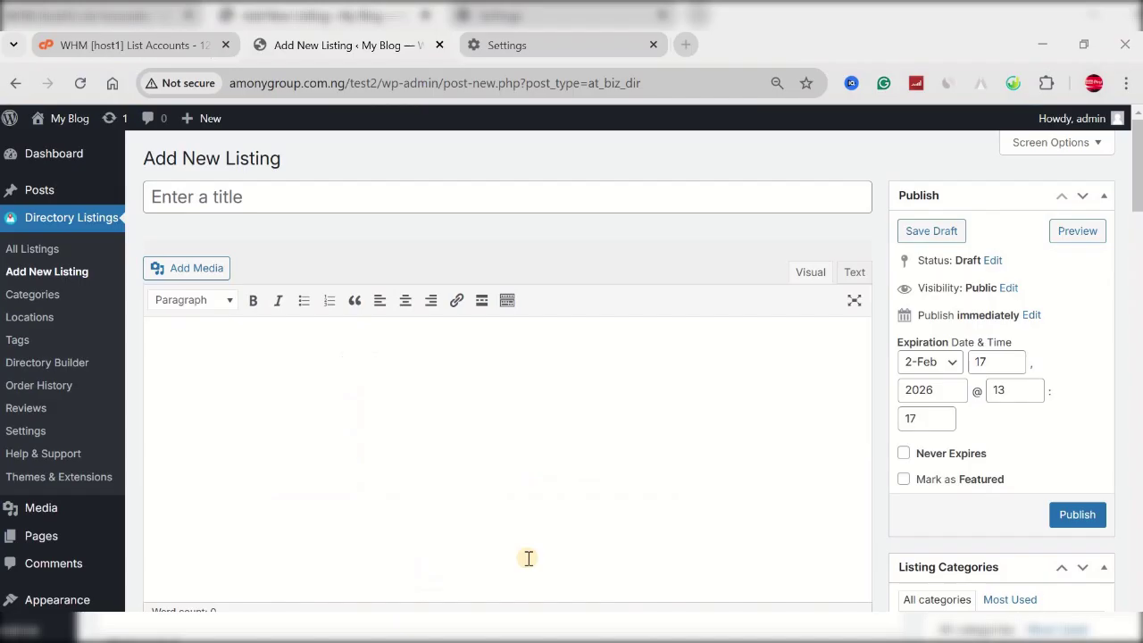
text(1.	Tasty Bites Diner)
click(195, 197)
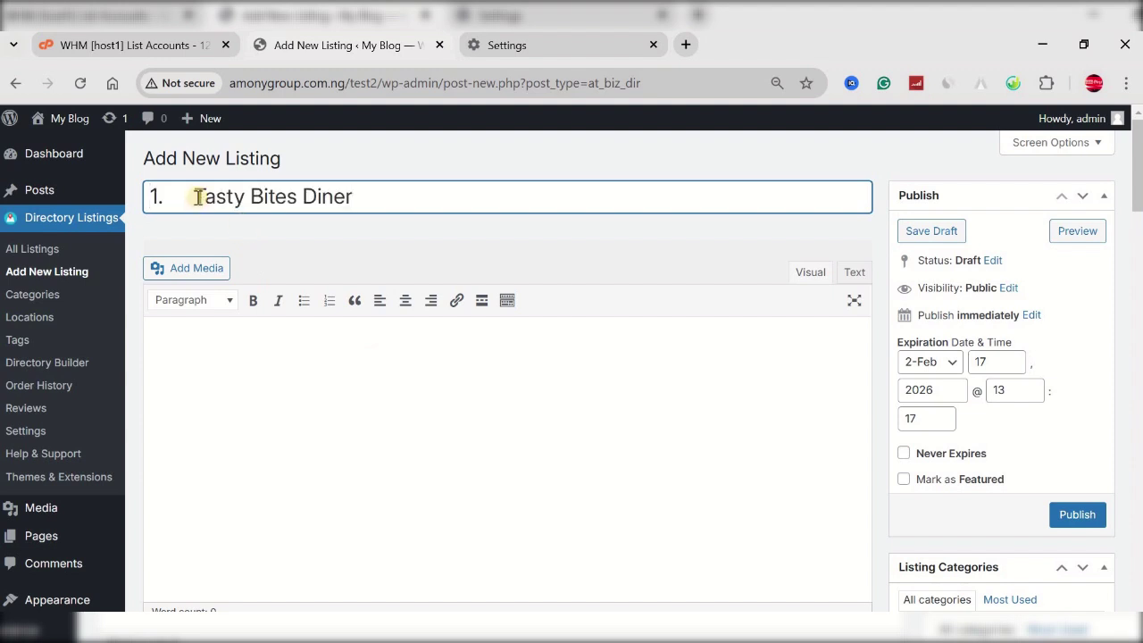
key(BackSpace)
key(BackSpace)
key(BackSpace)
mouse_move(116, 197)
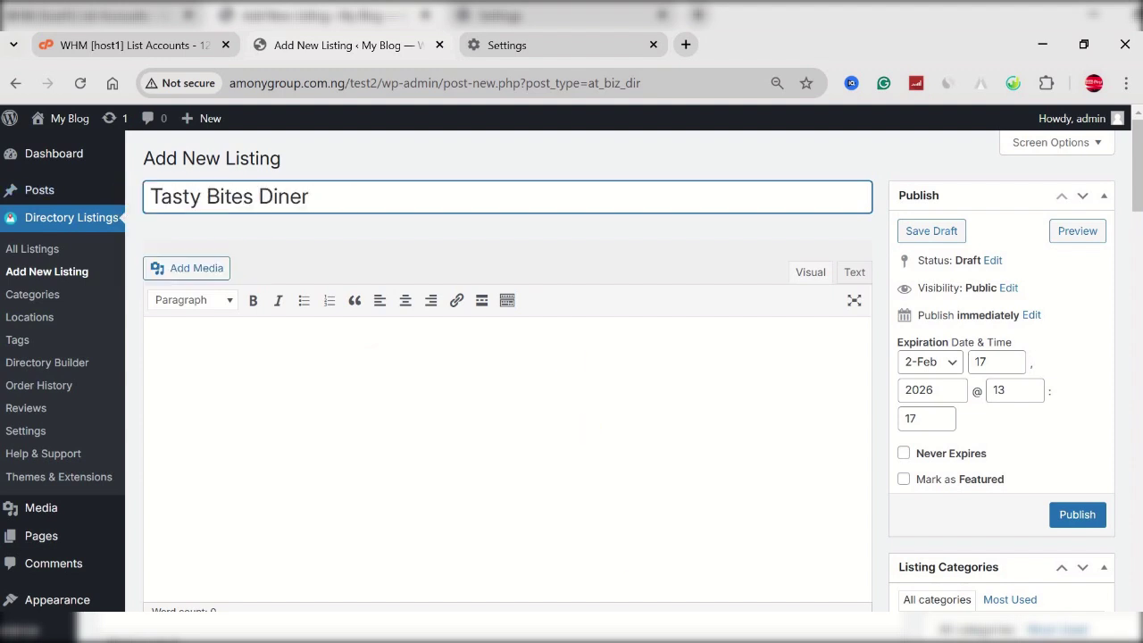
Copy the Tasty Bites Diner description from Word into the listing's content: "A cozy diner serving delicious American breakfast and comfort food.".
mouse_move(741, 631)
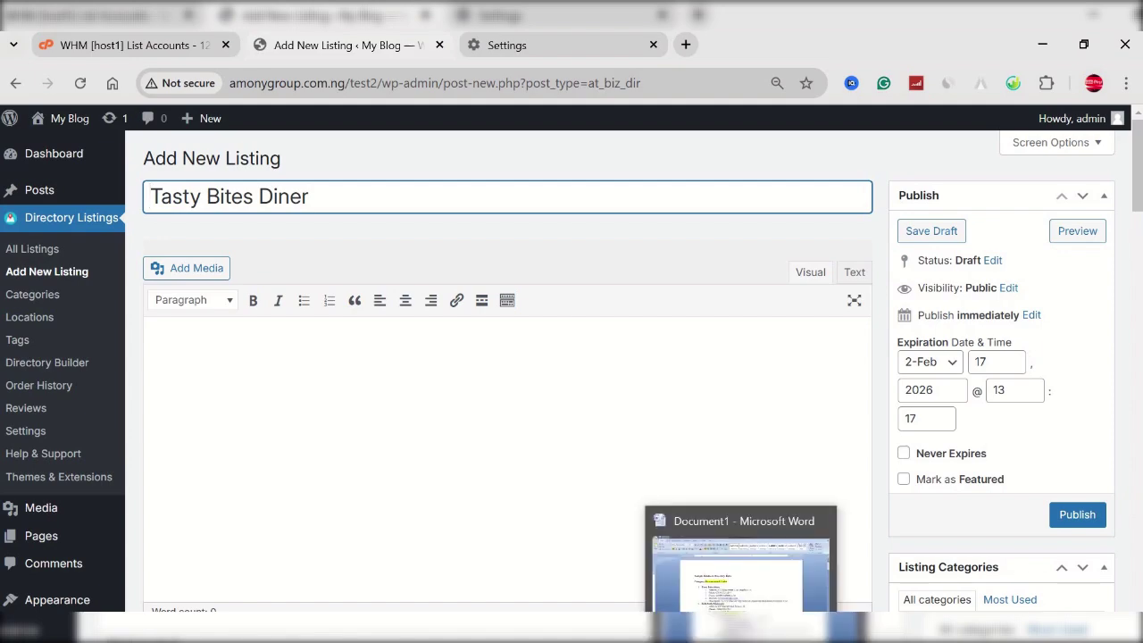
click(710, 578)
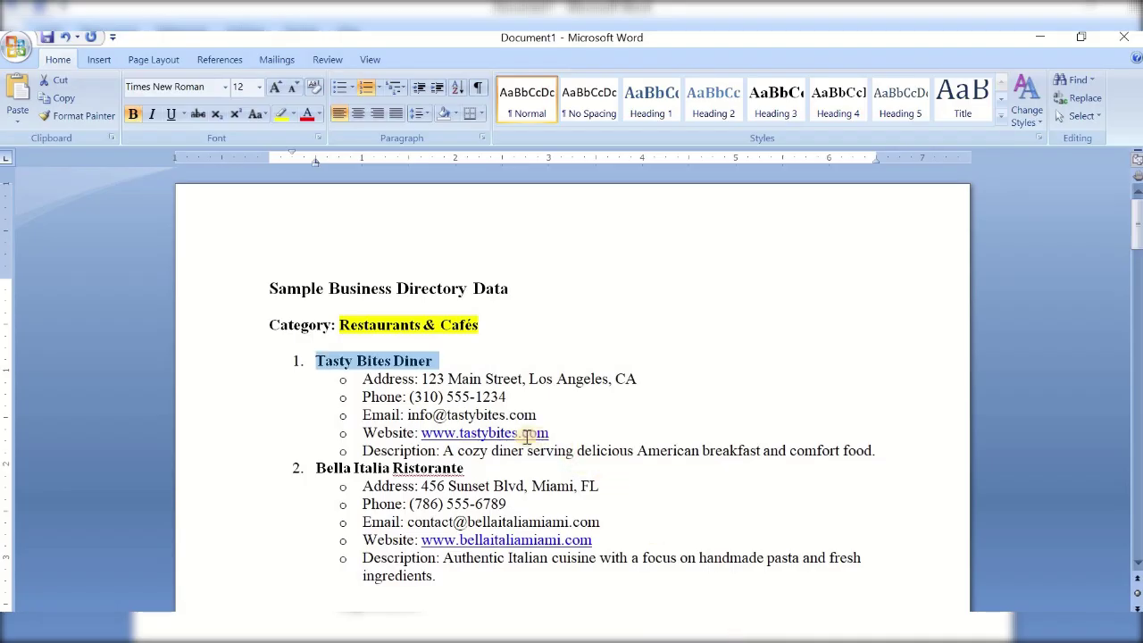
drag(444, 450, 878, 452)
key(ctrl+c)
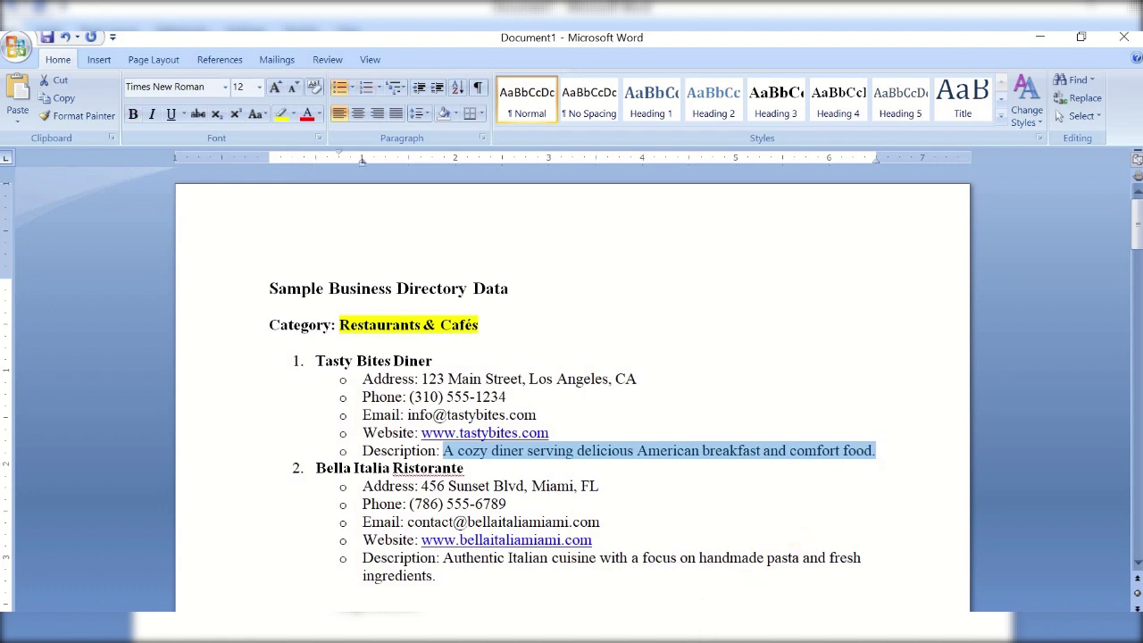
mouse_move(472, 629)
click(557, 587)
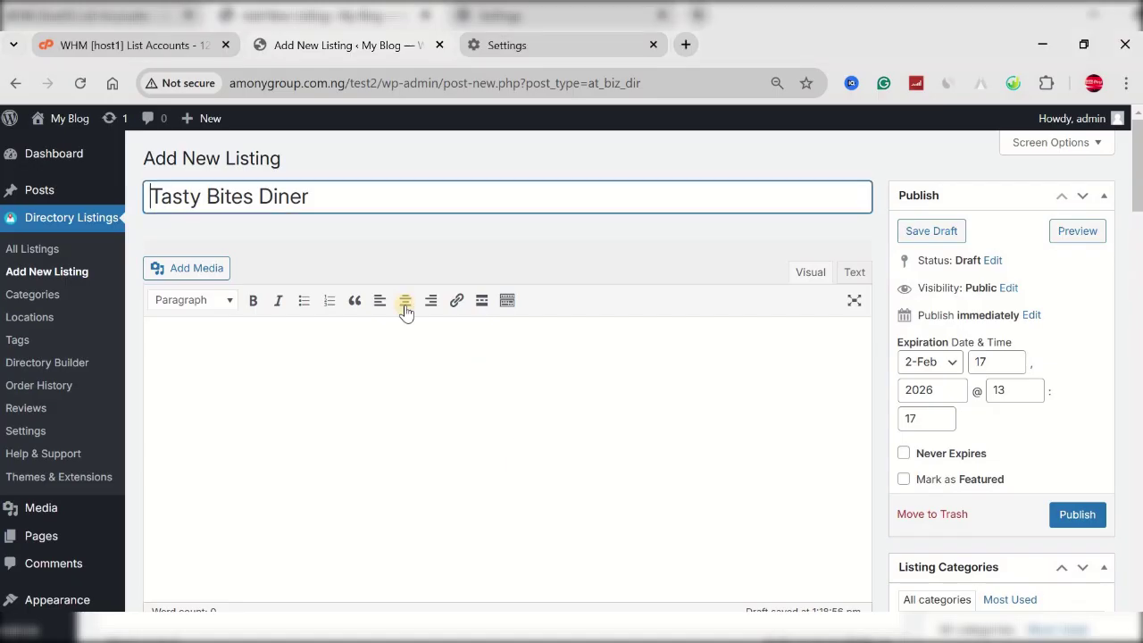
click(329, 337)
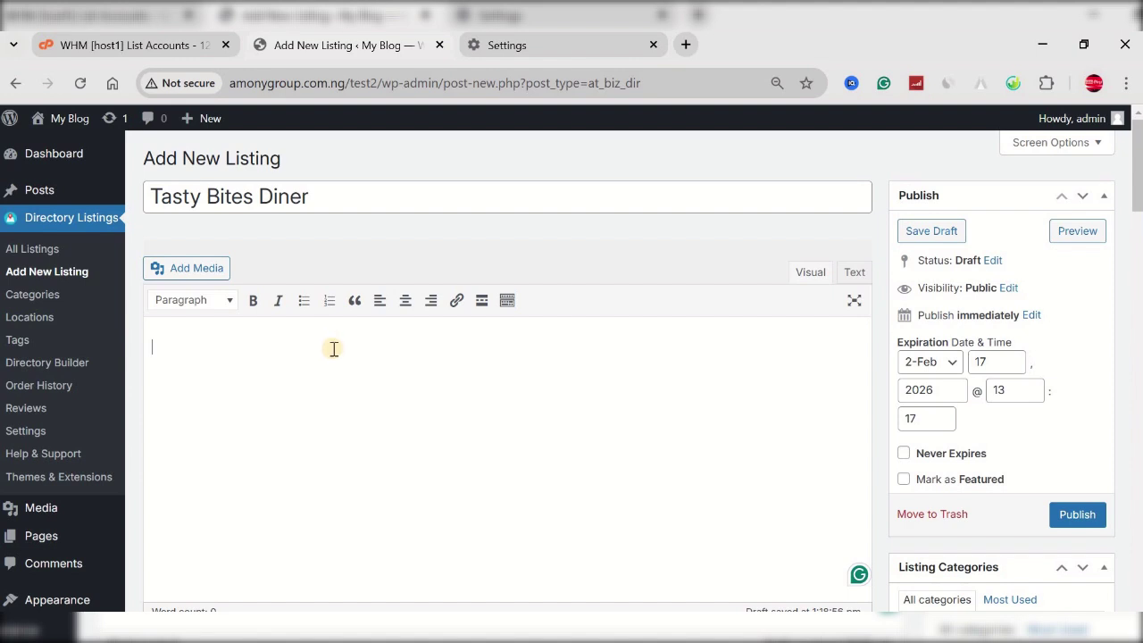
key(ctrl+v)
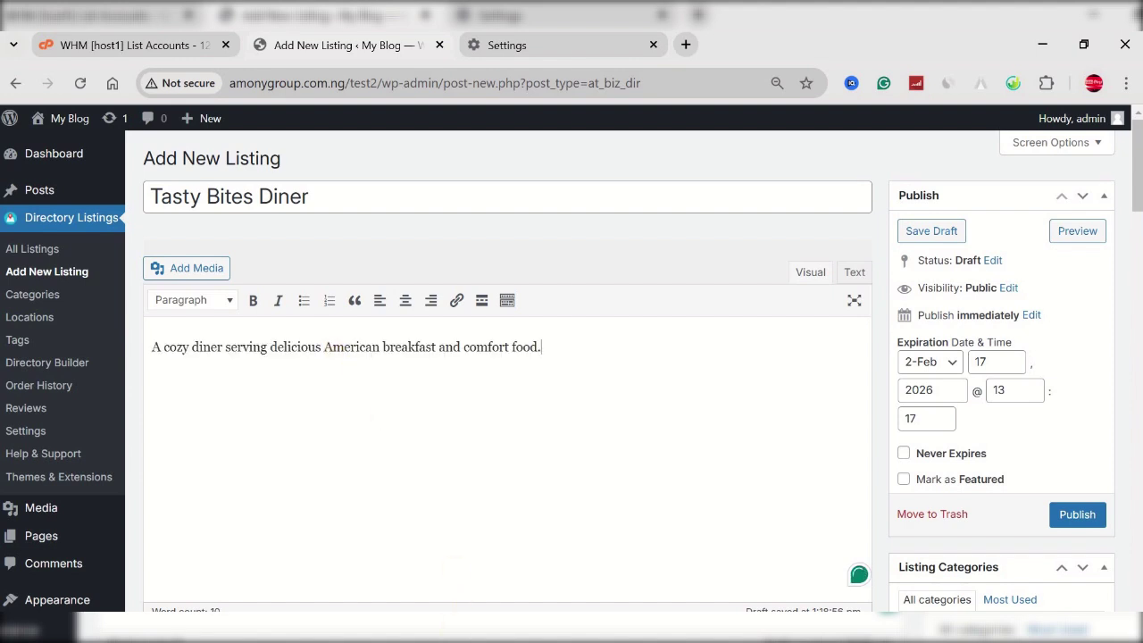
Close the other Chrome window about directory creation and copy Tasty Bites Diner's address from the Word document.
mouse_move(471, 630)
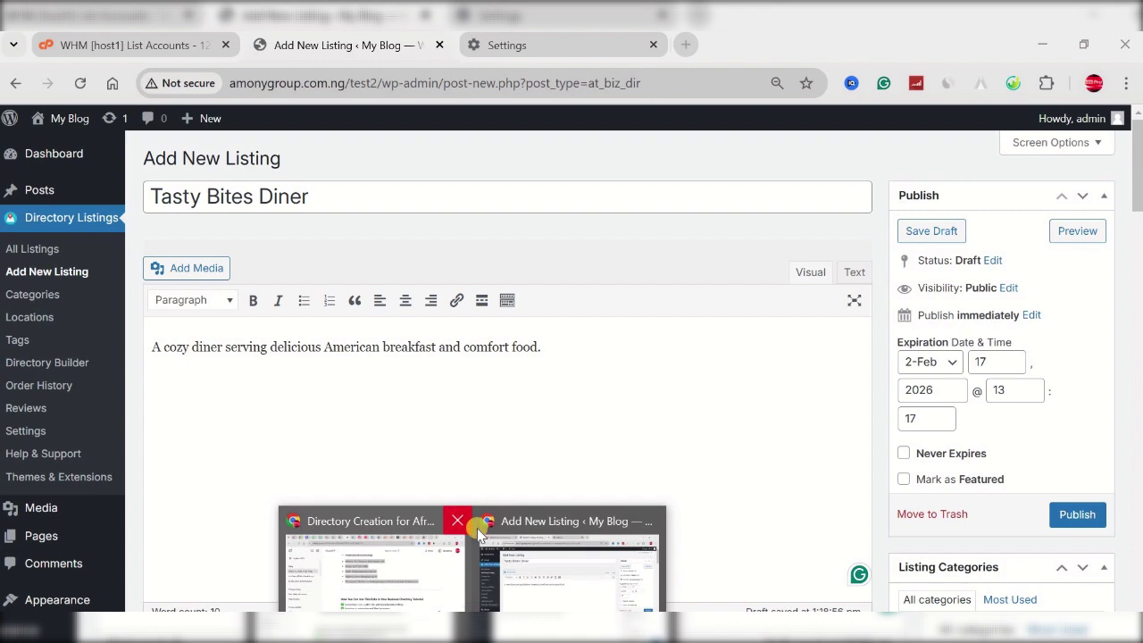
click(455, 523)
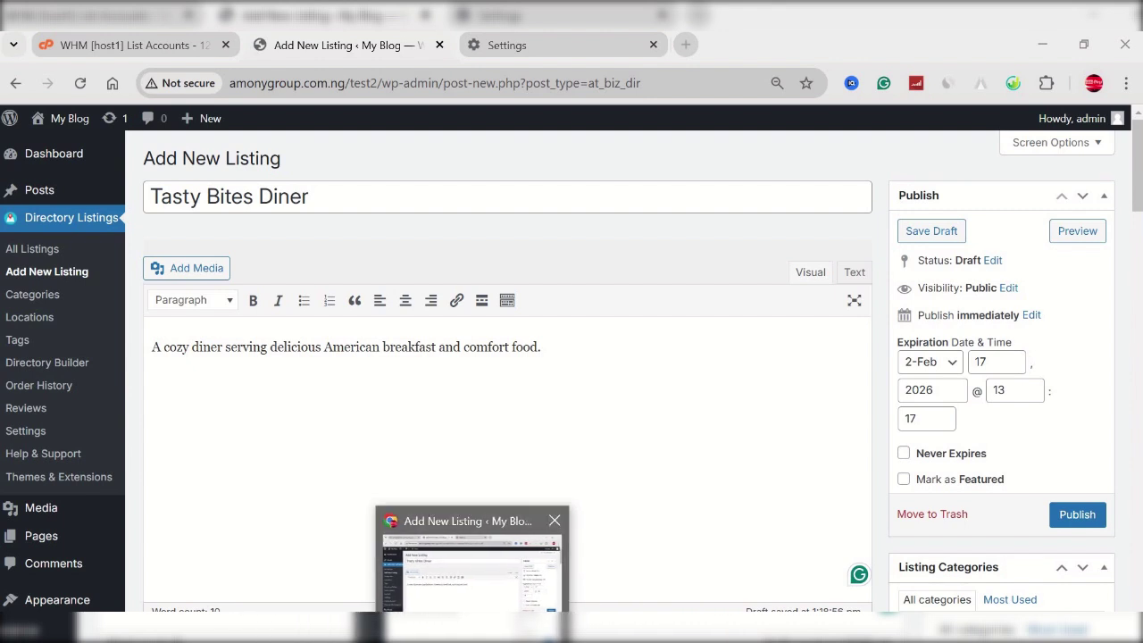
click(515, 630)
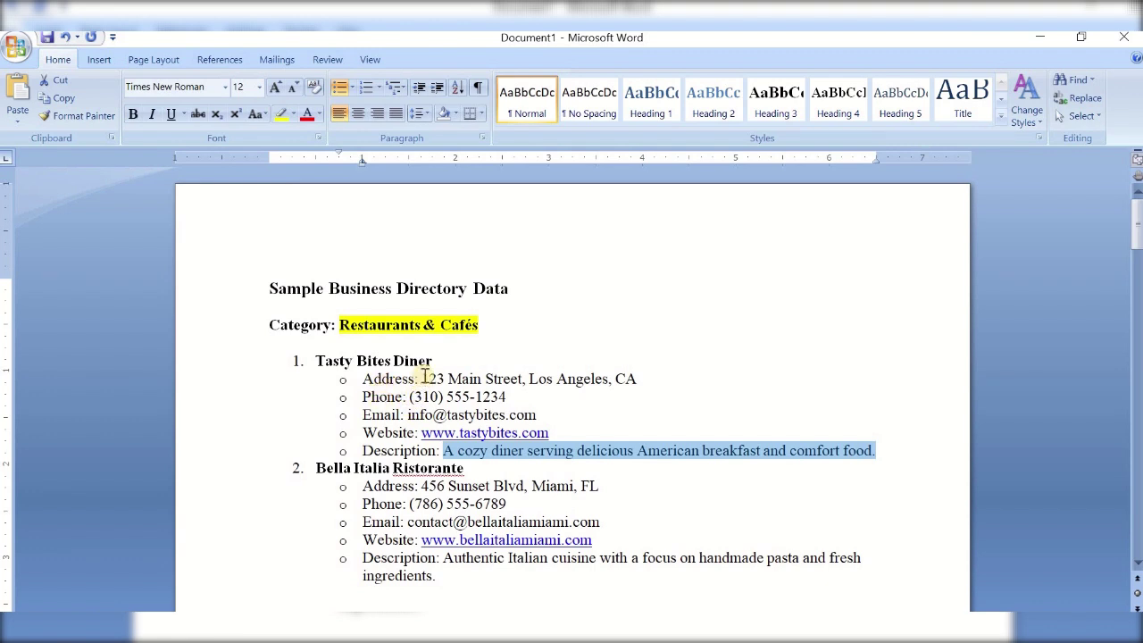
drag(422, 378, 636, 380)
key(ctrl+c)
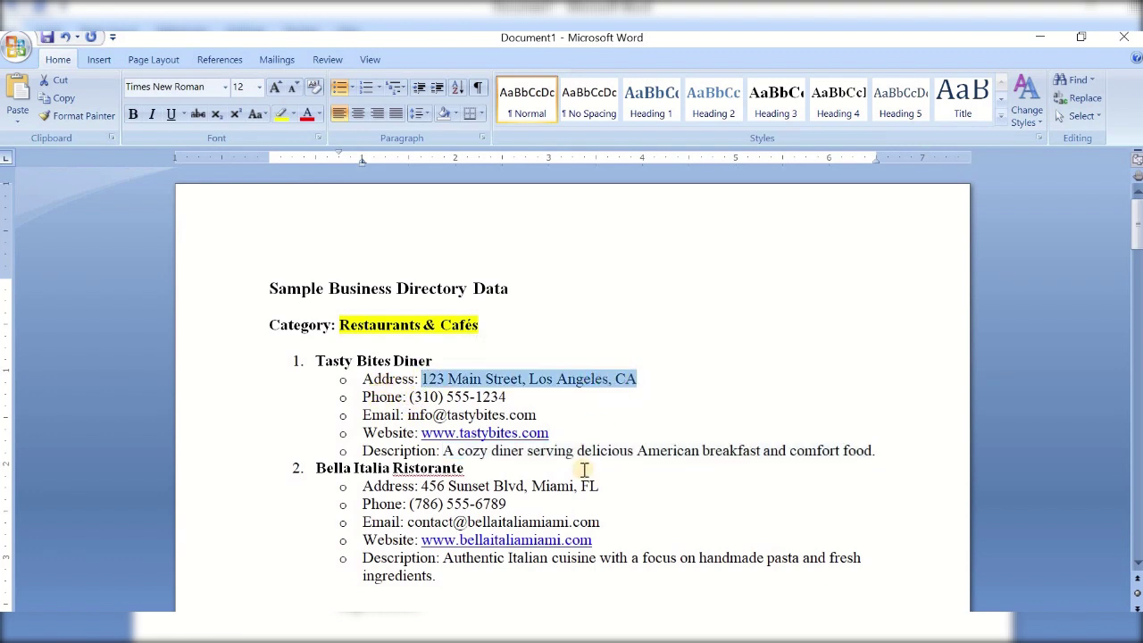
Paste the copied business address into the Address field of the listing's Location section in Chrome.
key(alt+Tab)
scroll(353, 461, down, 7)
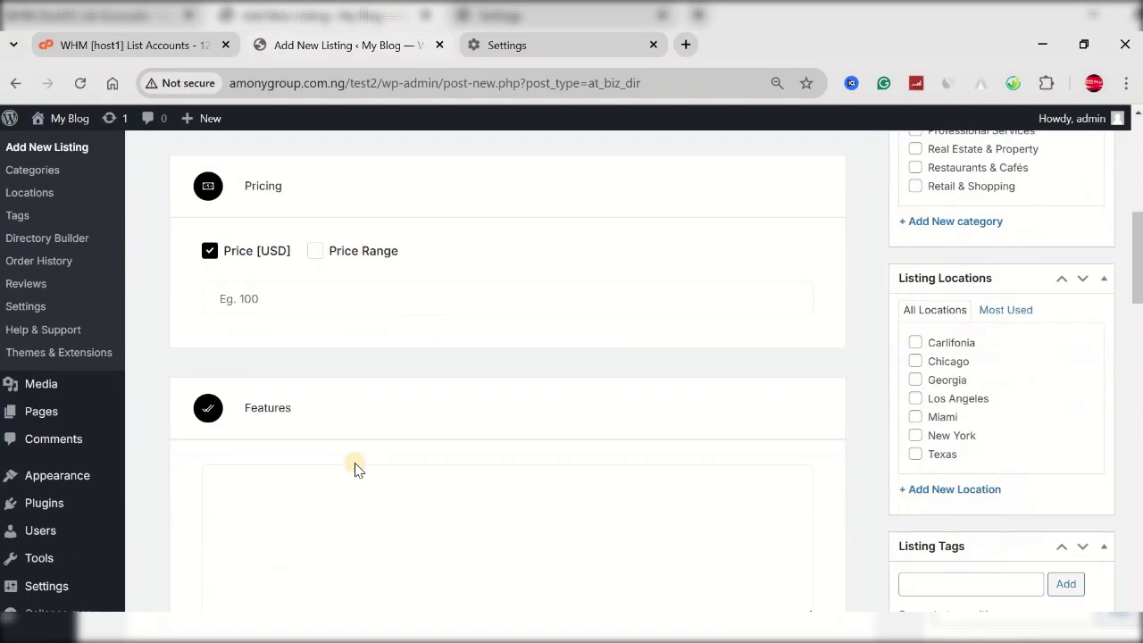
scroll(355, 461, up, 1)
scroll(355, 450, up, 1)
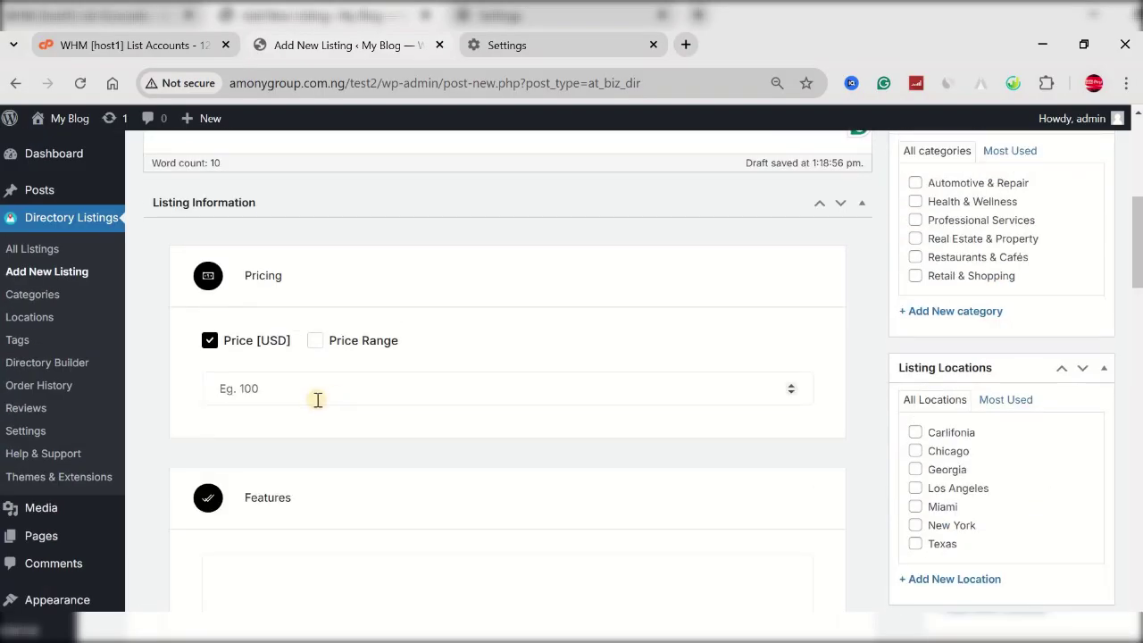
scroll(316, 398, down, 8)
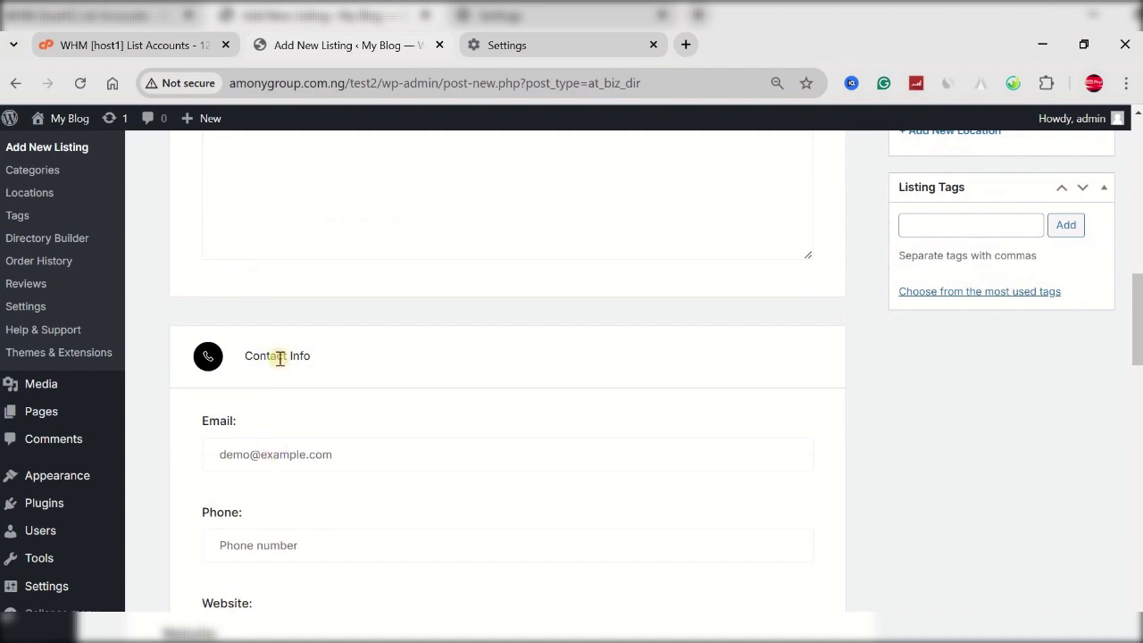
scroll(273, 438, down, 3)
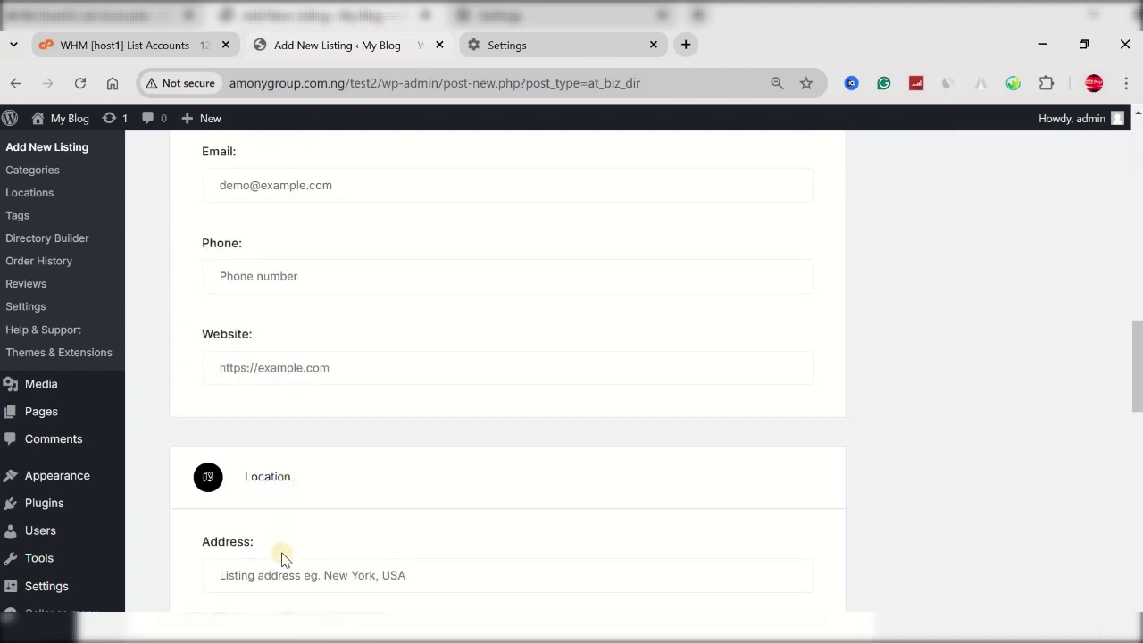
click(288, 566)
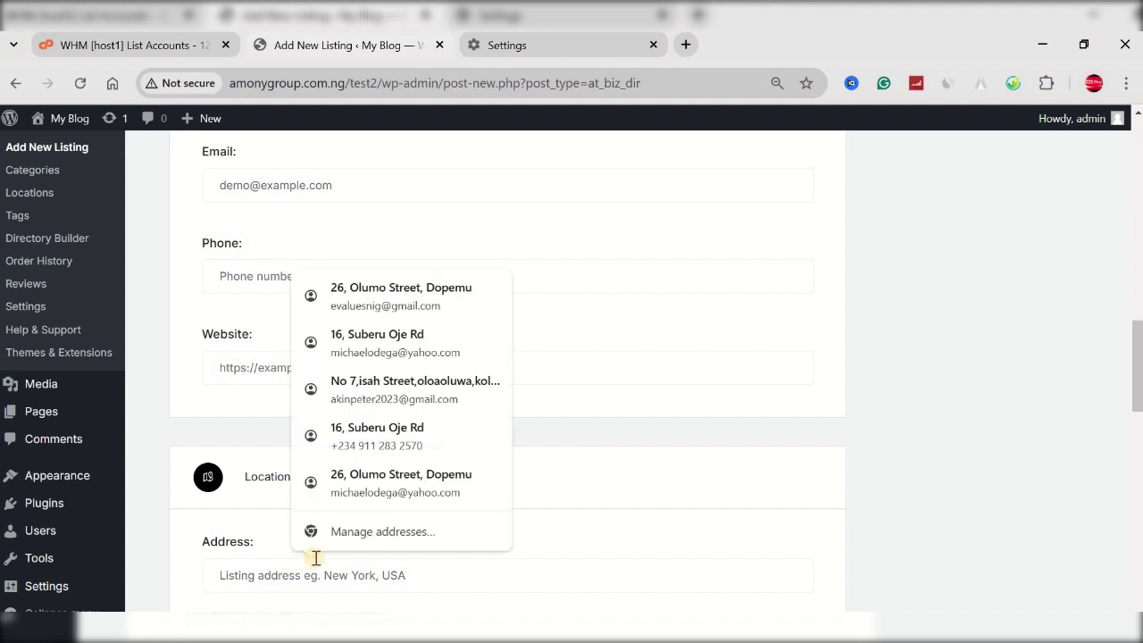
key(ctrl+v)
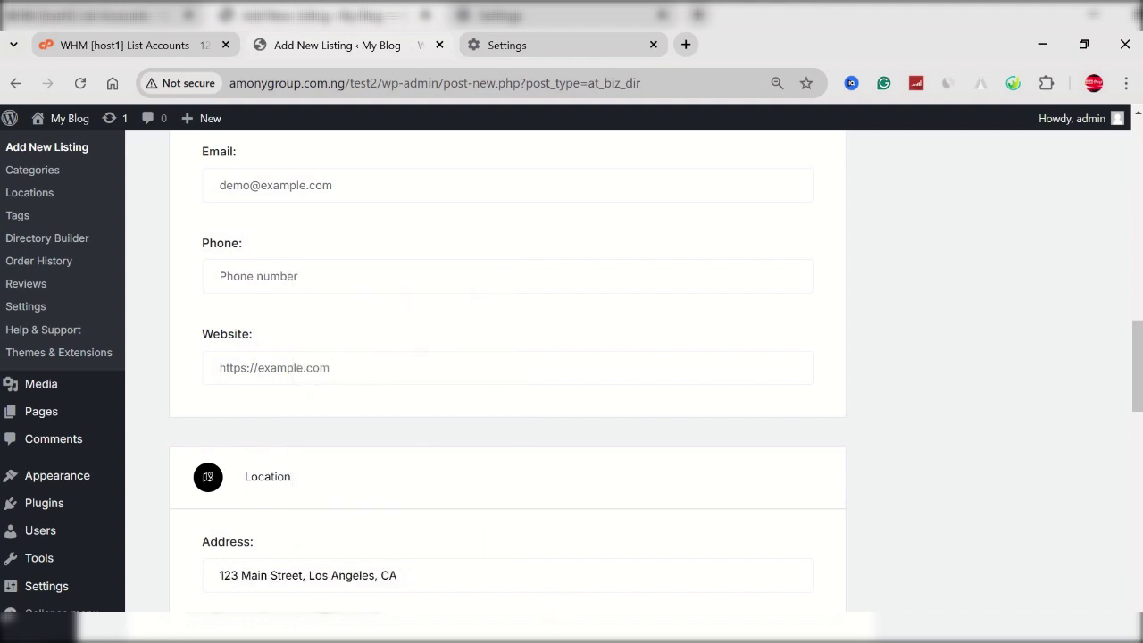
key(alt+Tab)
drag(506, 396, 413, 398)
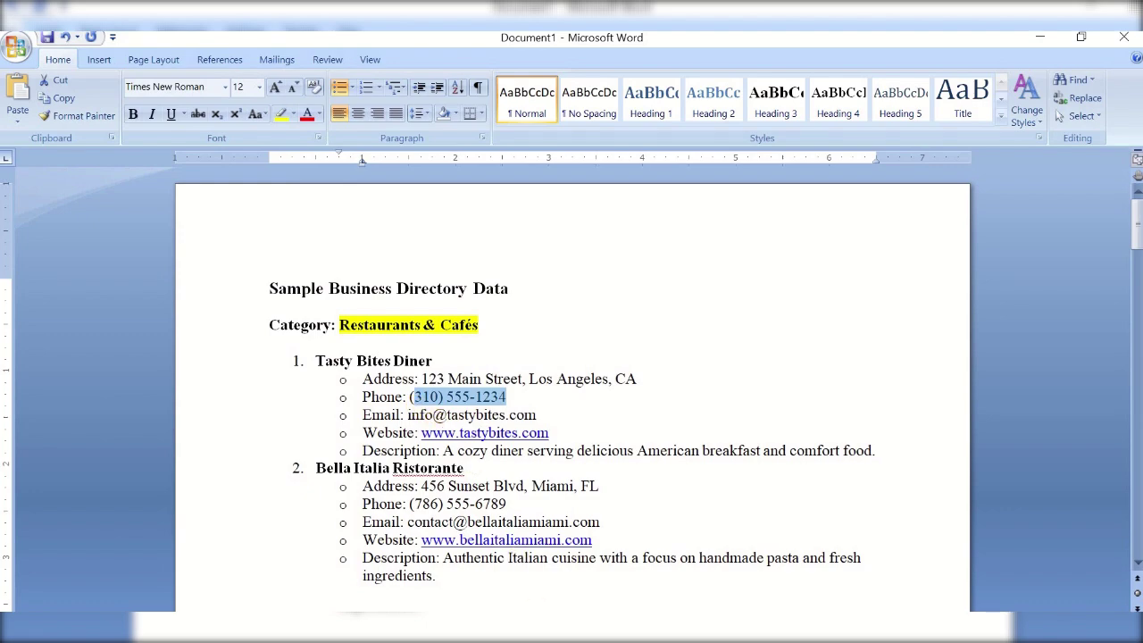
key(ctrl+c)
key(alt+Tab)
scroll(292, 375, up, 2)
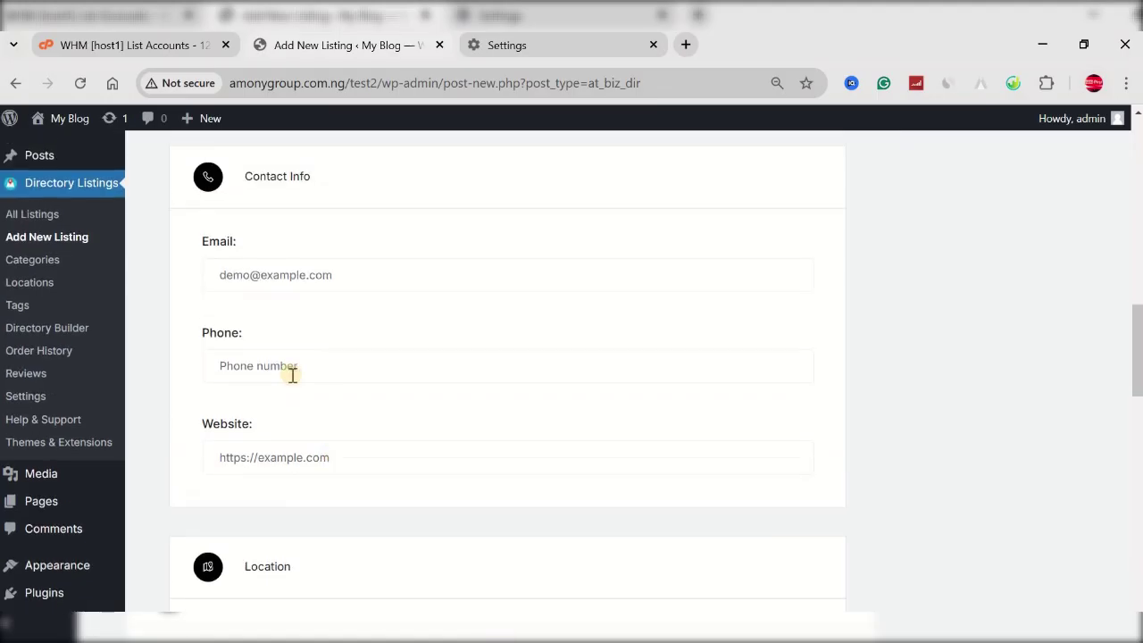
click(294, 369)
key(ctrl+v)
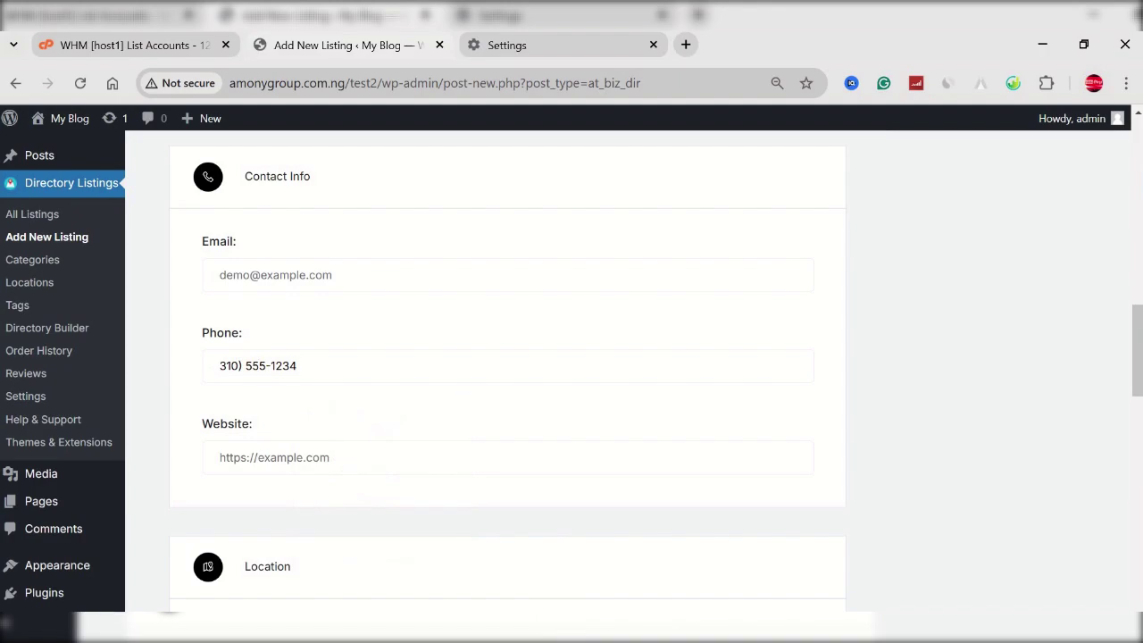
key(alt+Tab)
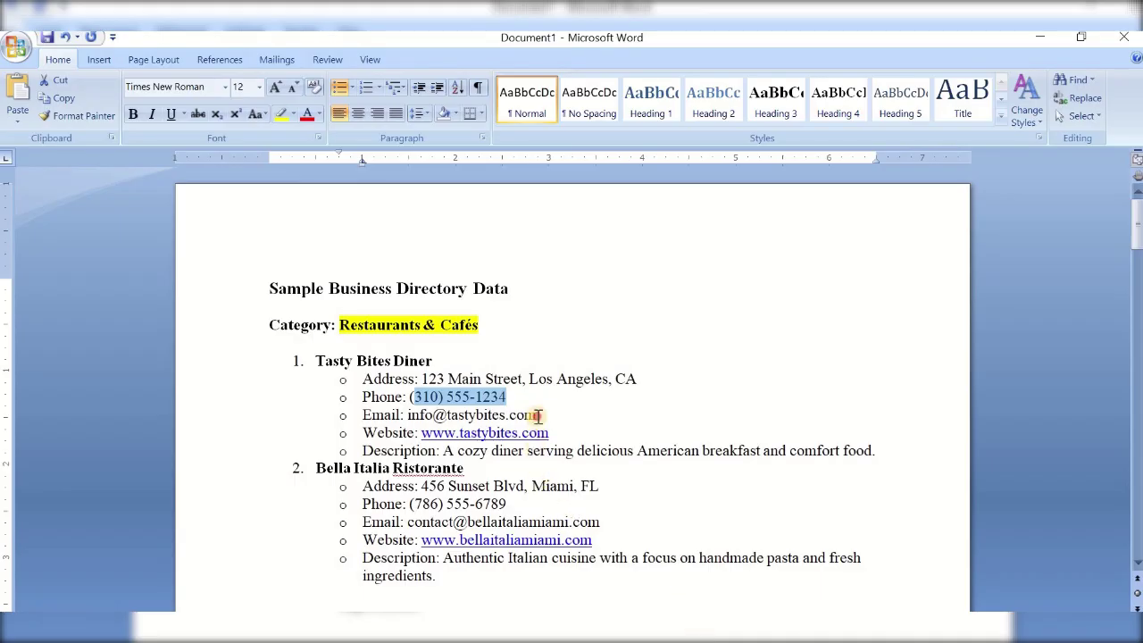
drag(540, 415, 410, 417)
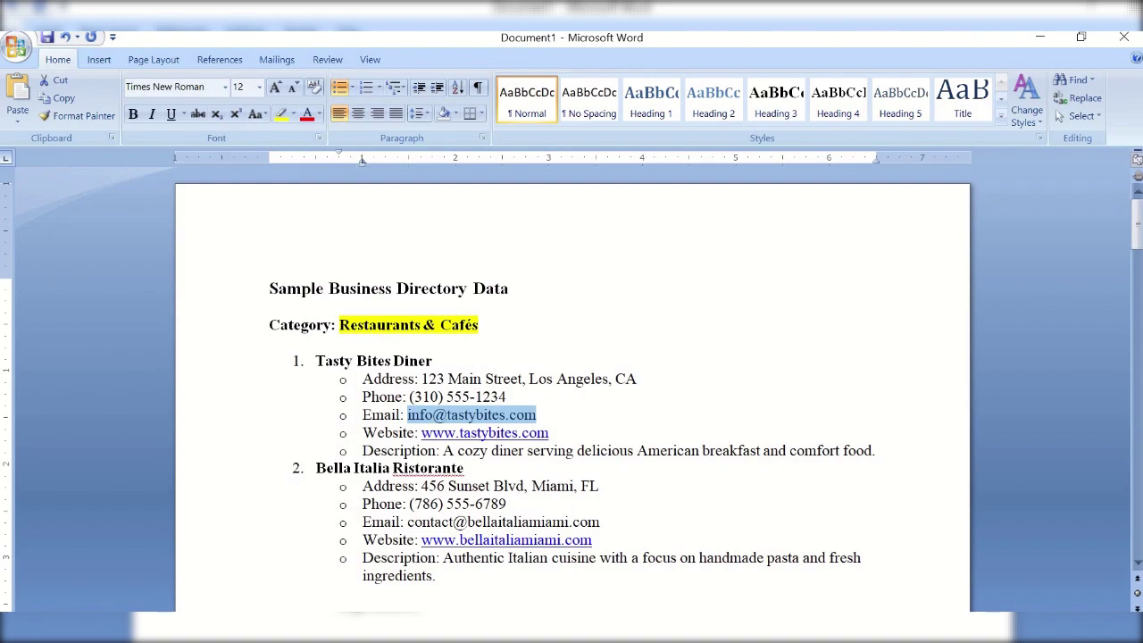
key(alt+Tab)
scroll(357, 460, up, 2)
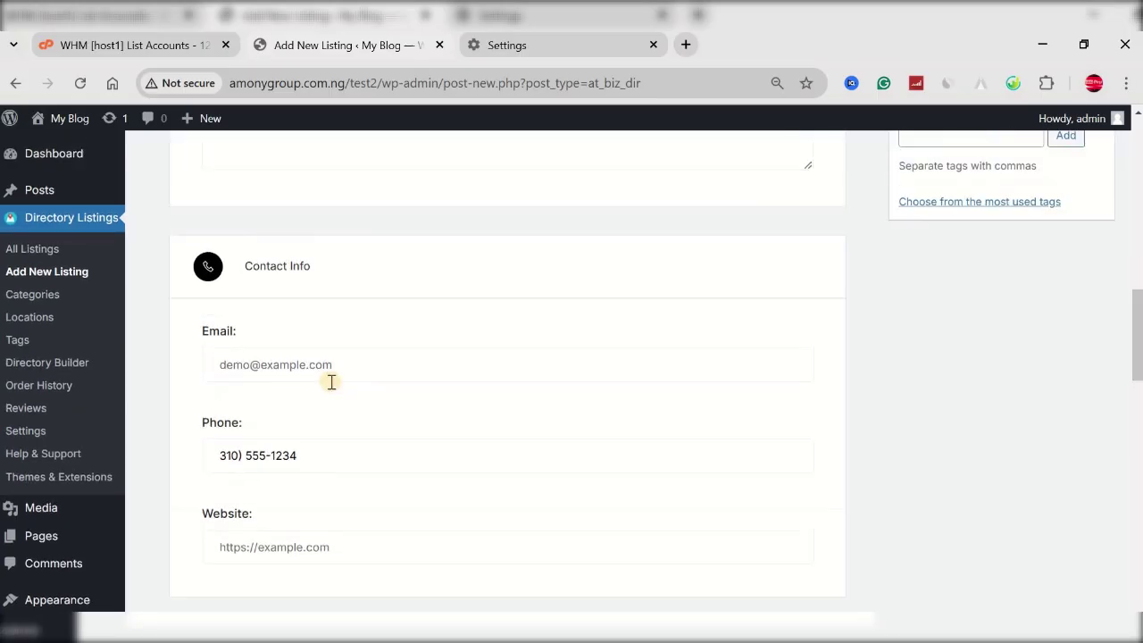
click(333, 373)
key(ctrl+v)
scroll(342, 429, down, 2)
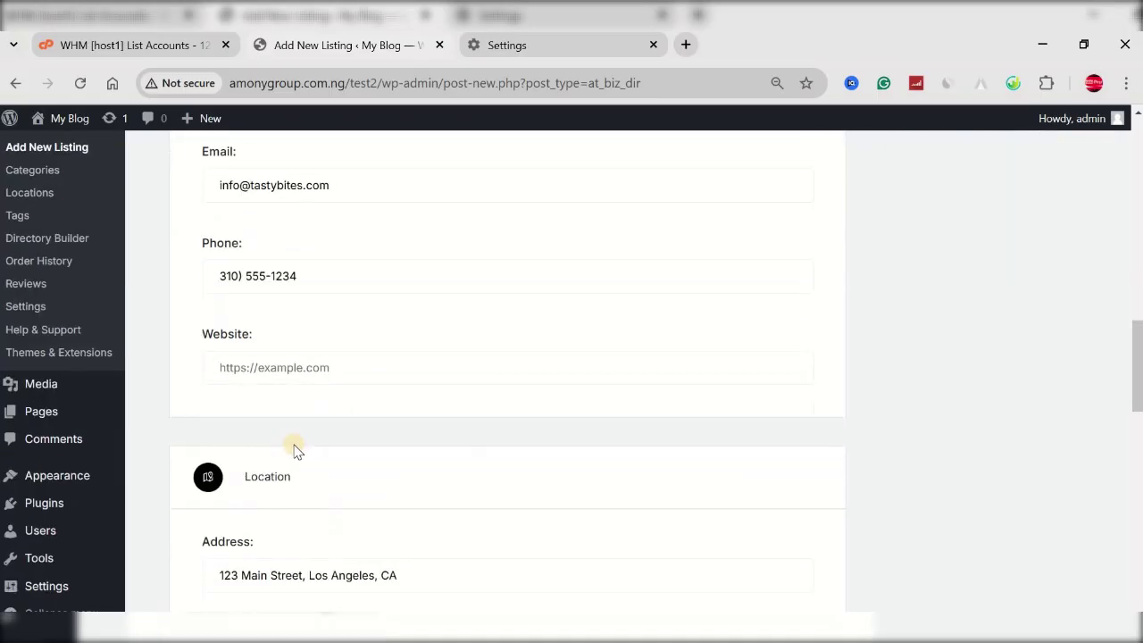
click(294, 367)
key(ctrl+v)
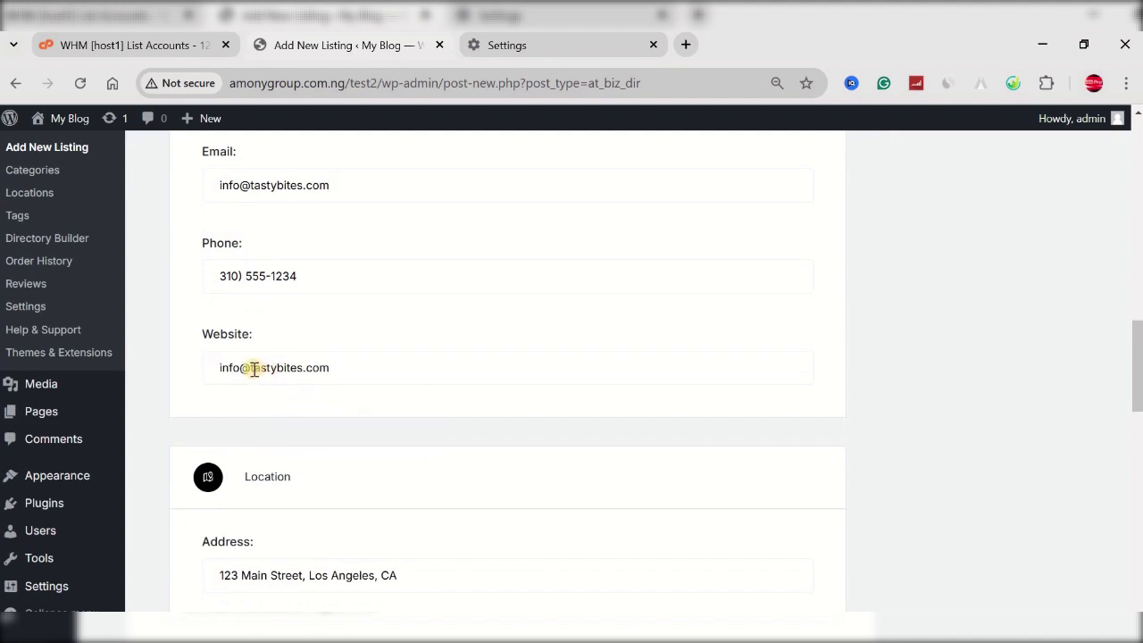
drag(251, 368, 207, 363)
text(www.)
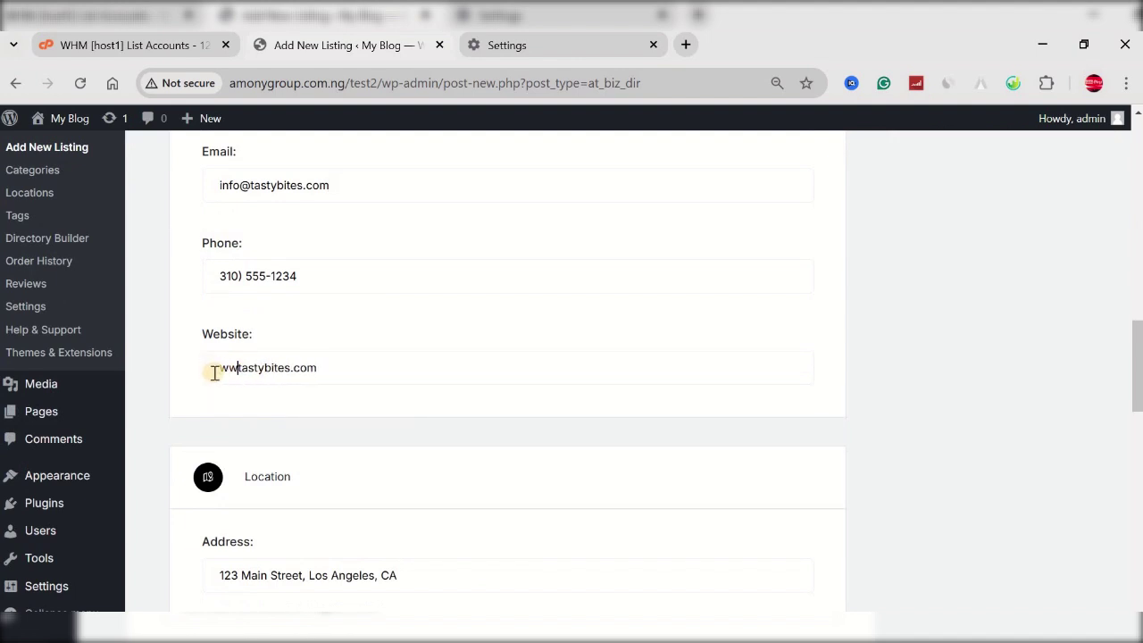
Upload the office interior picture listed under Today in Downloads and insert it as the listing's preview image in the Media section.
scroll(533, 457, down, 1)
scroll(533, 457, down, 6)
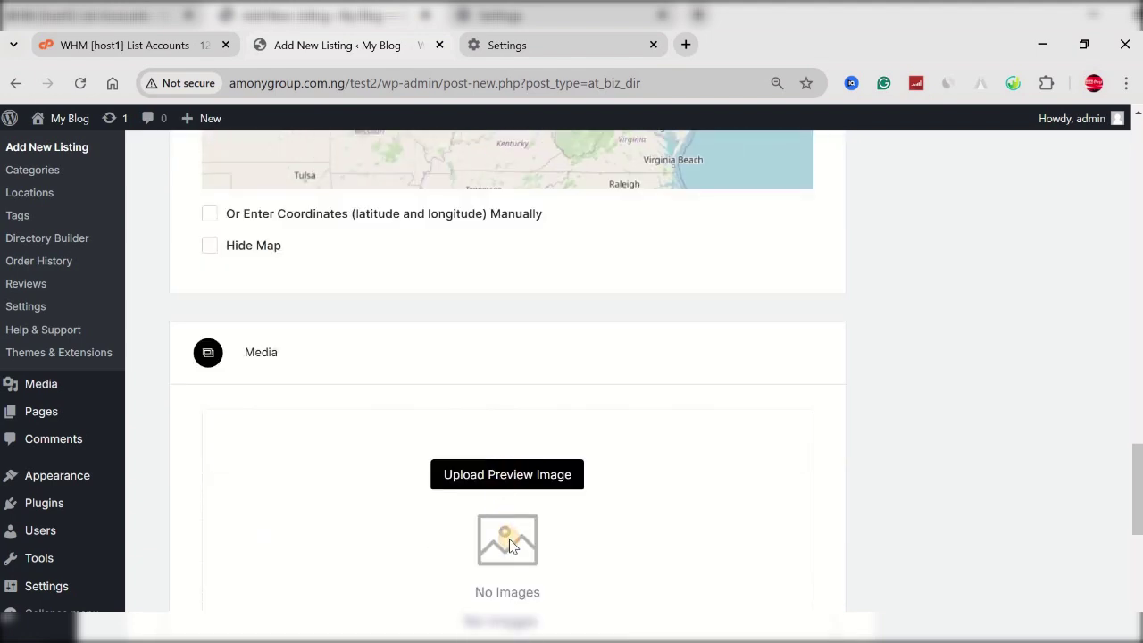
click(508, 475)
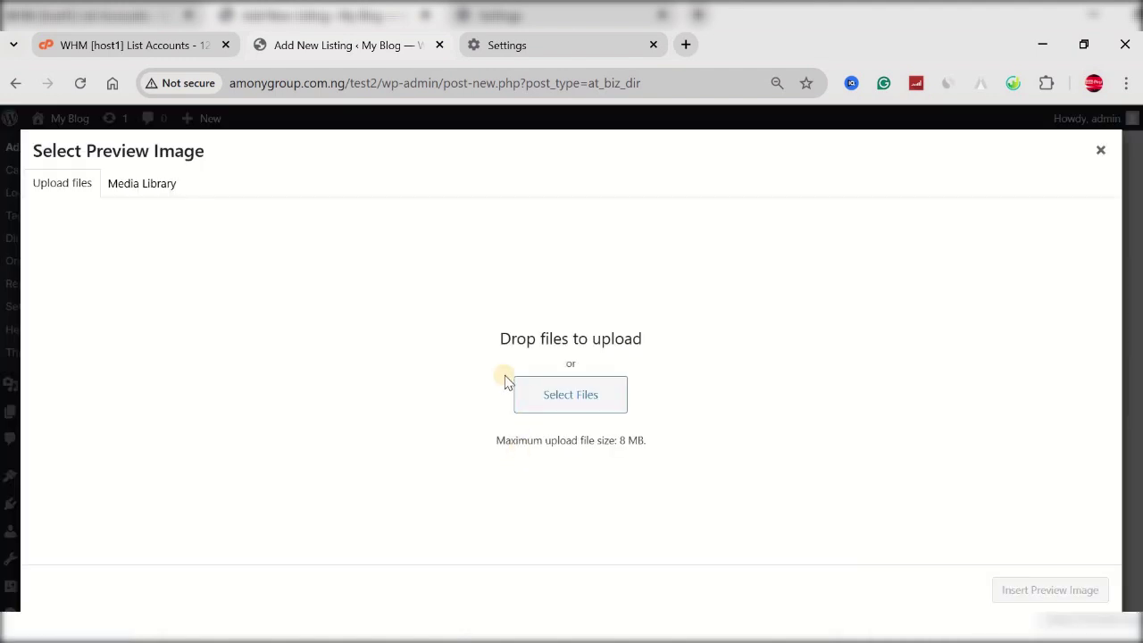
click(164, 203)
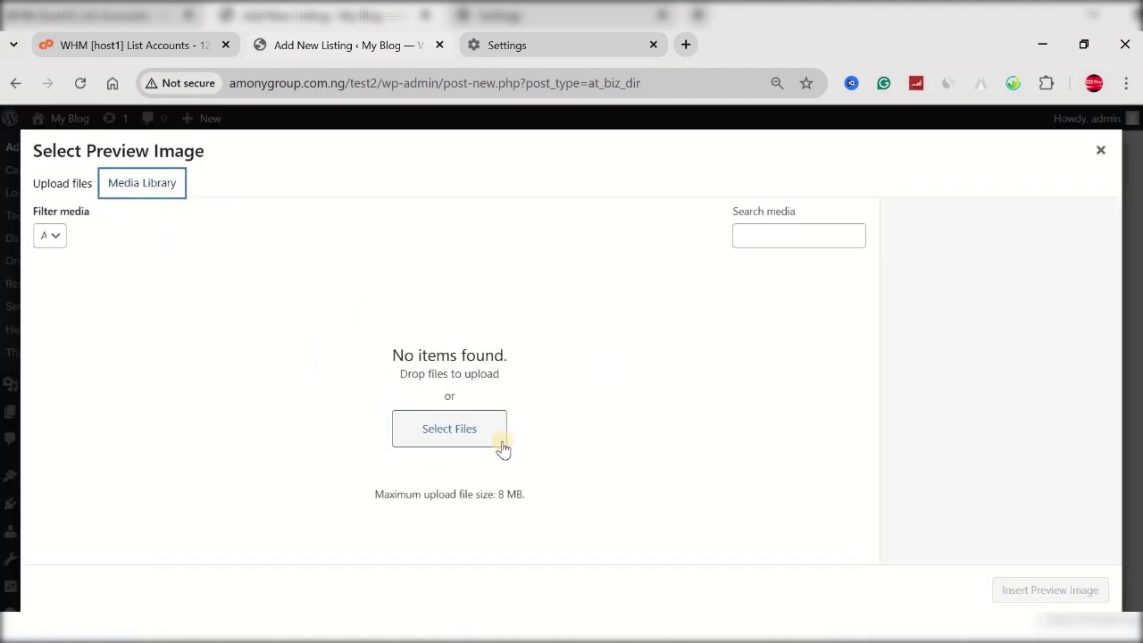
click(445, 420)
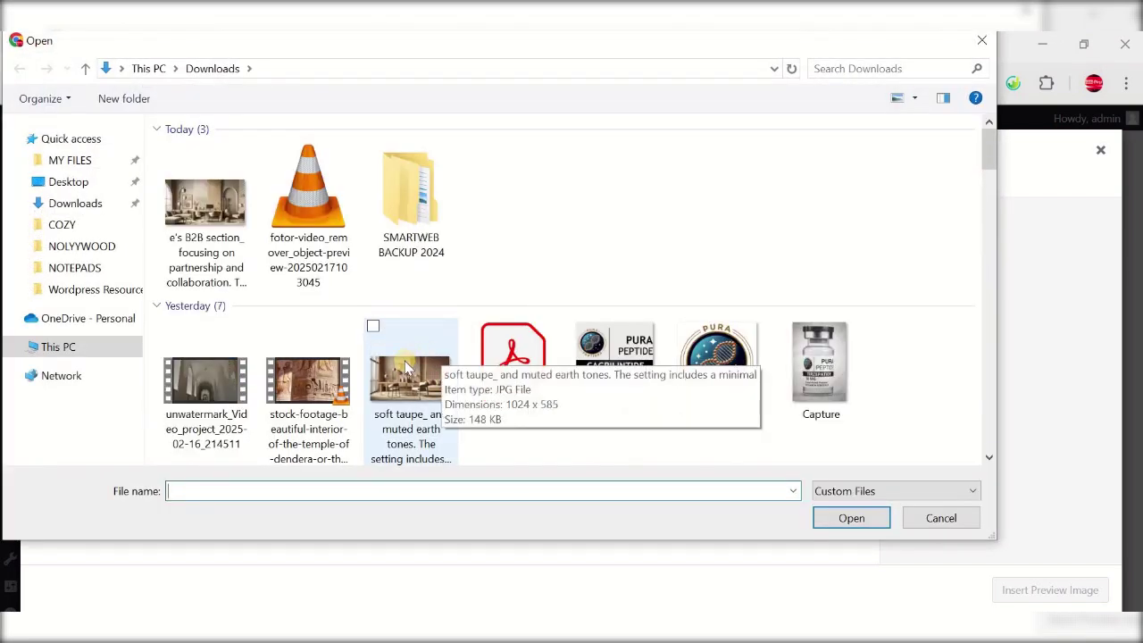
scroll(446, 371, down, 3)
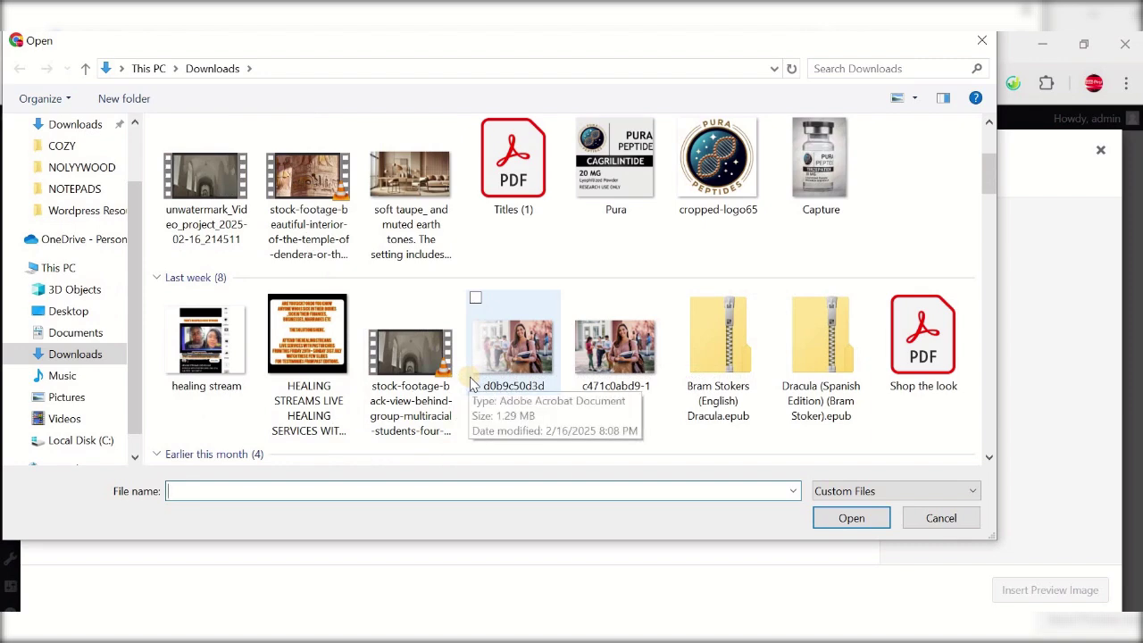
scroll(472, 384, down, 5)
scroll(471, 384, up, 3)
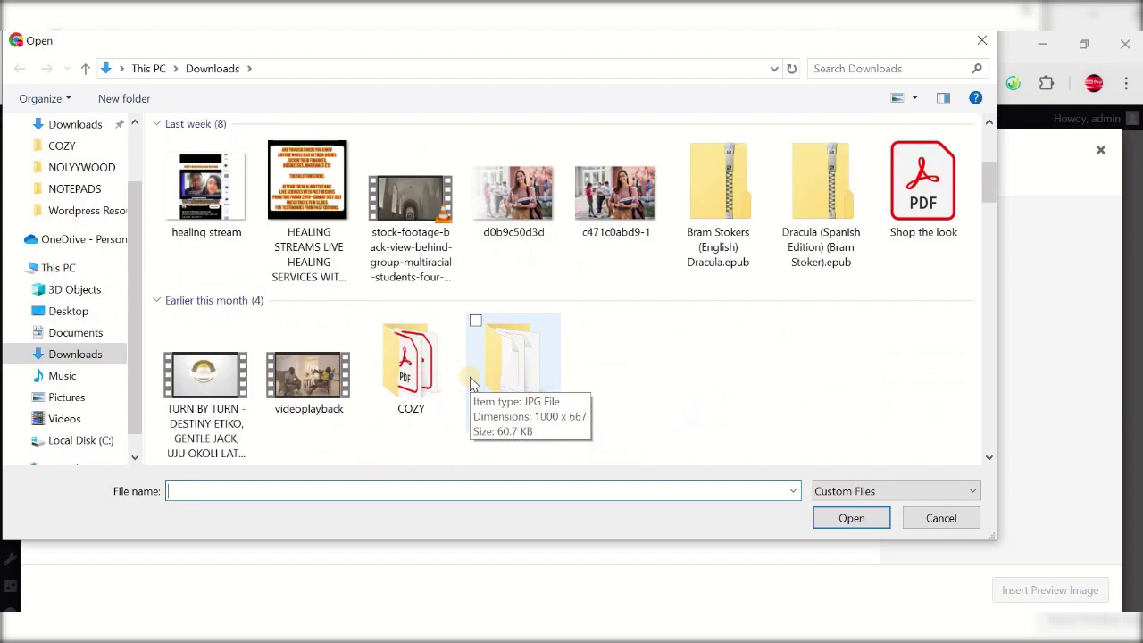
scroll(472, 384, up, 4)
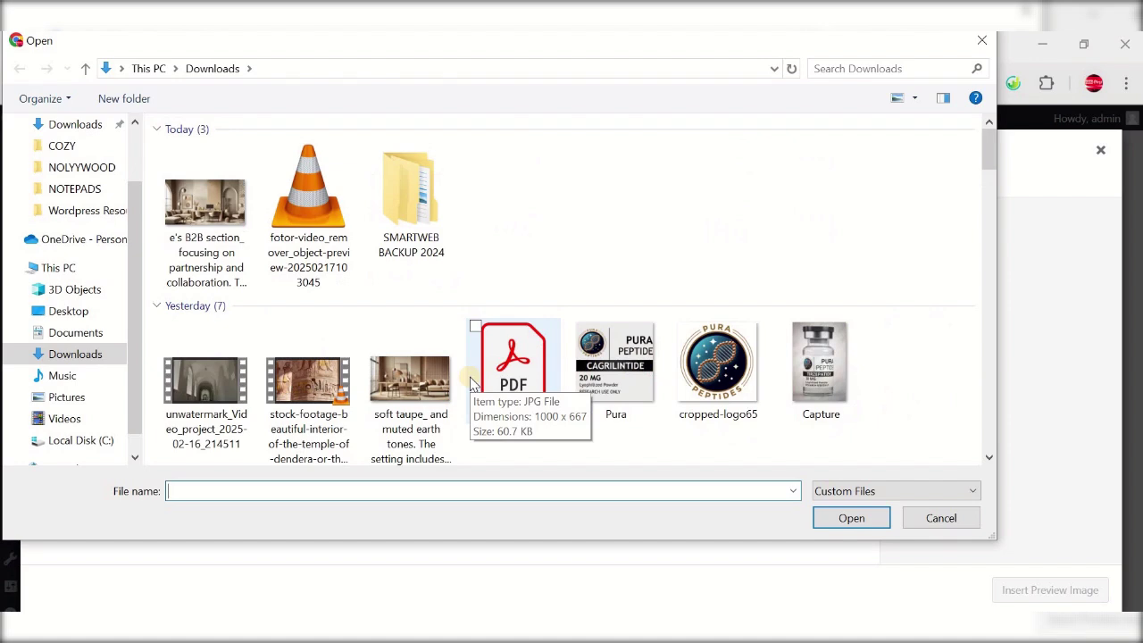
double_click(211, 218)
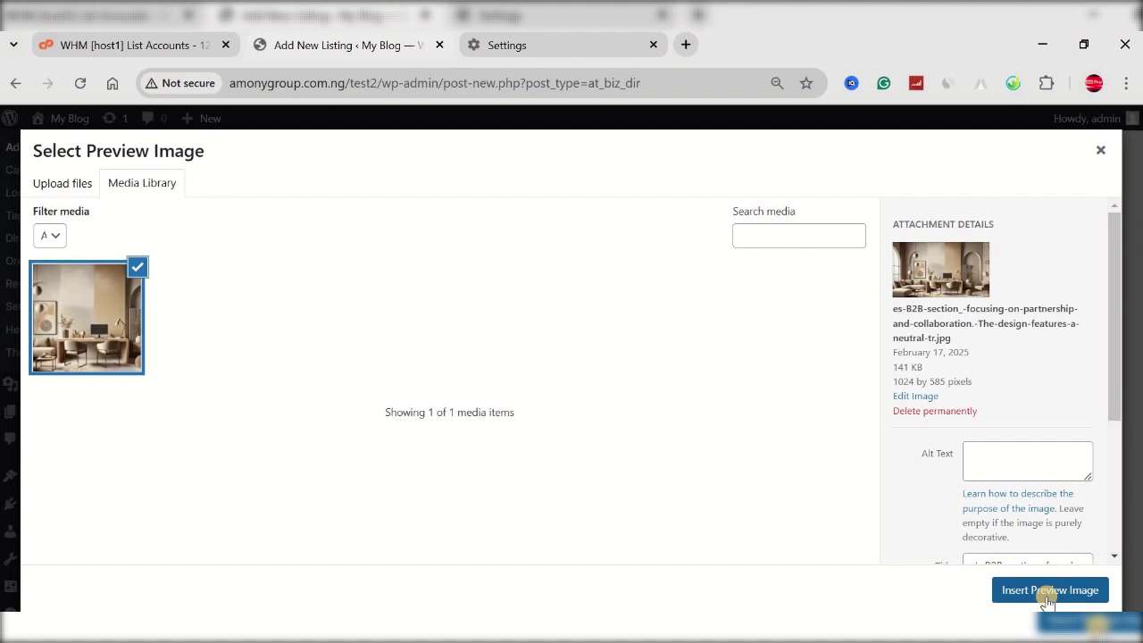
click(1047, 594)
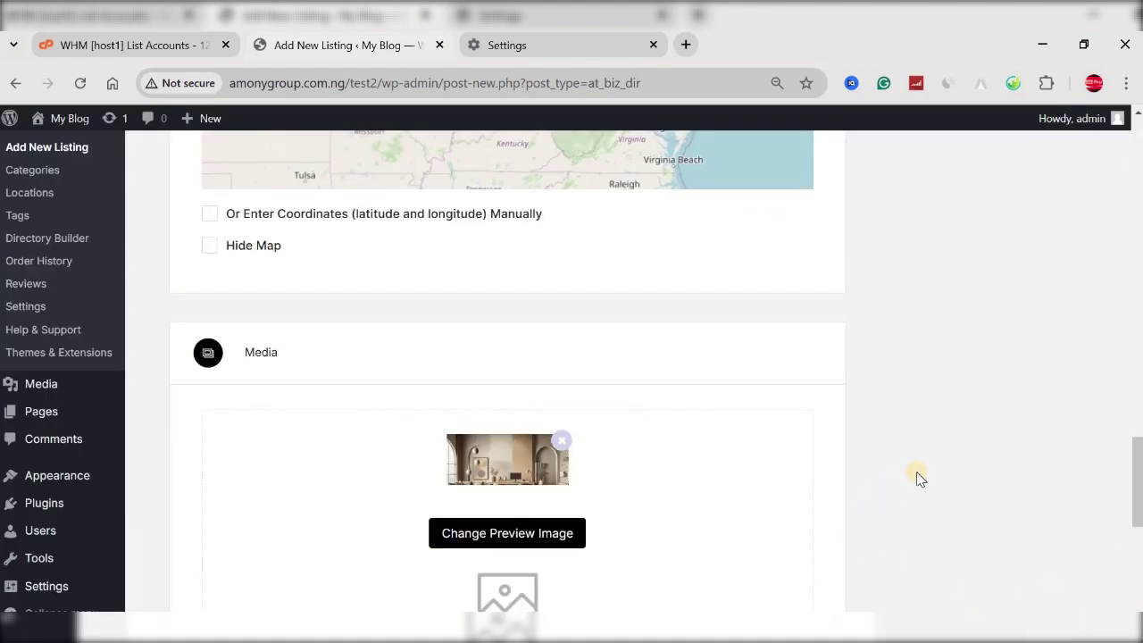
Assign the Tasty Bites Diner listing to the Automotive & Repair category.
scroll(920, 479, up, 1)
scroll(920, 479, down, 1)
scroll(919, 480, up, 8)
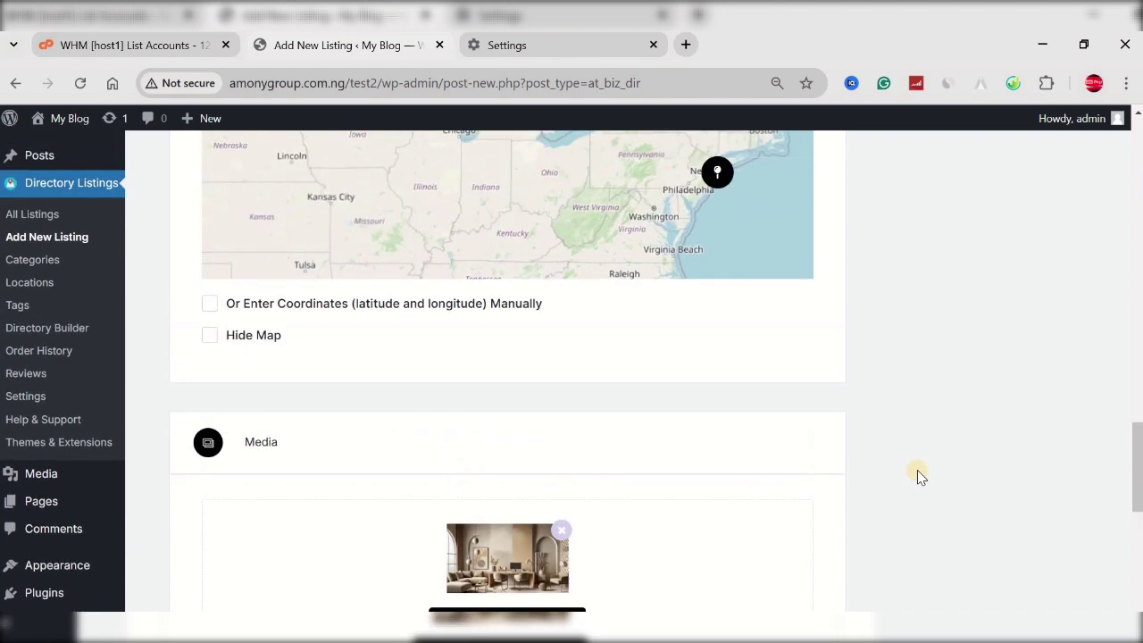
scroll(917, 474, up, 8)
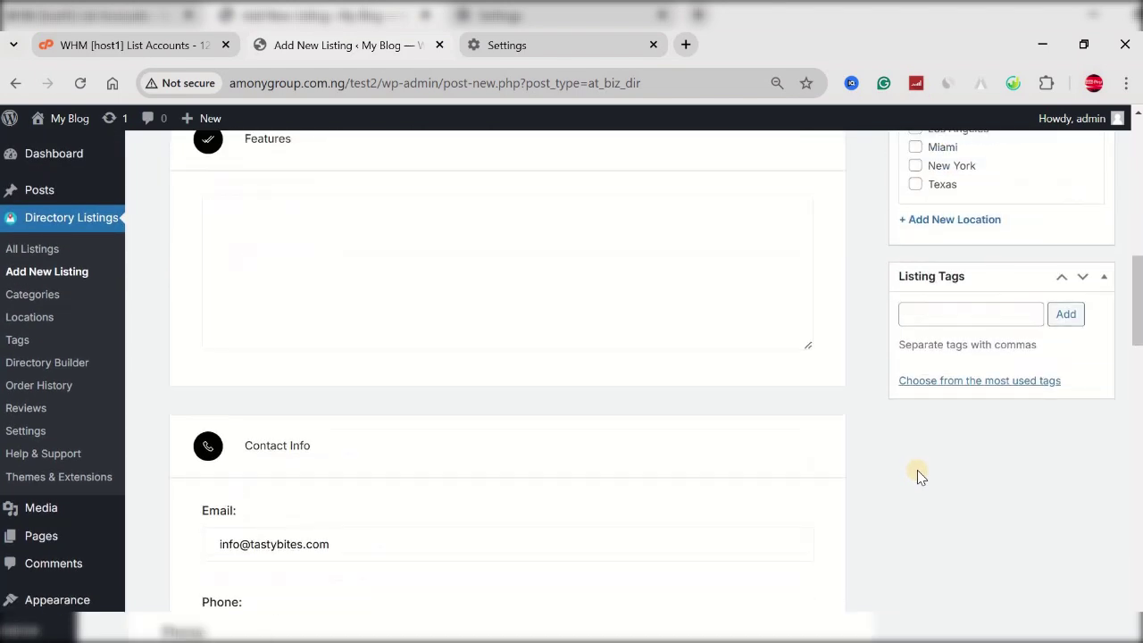
scroll(902, 410, up, 2)
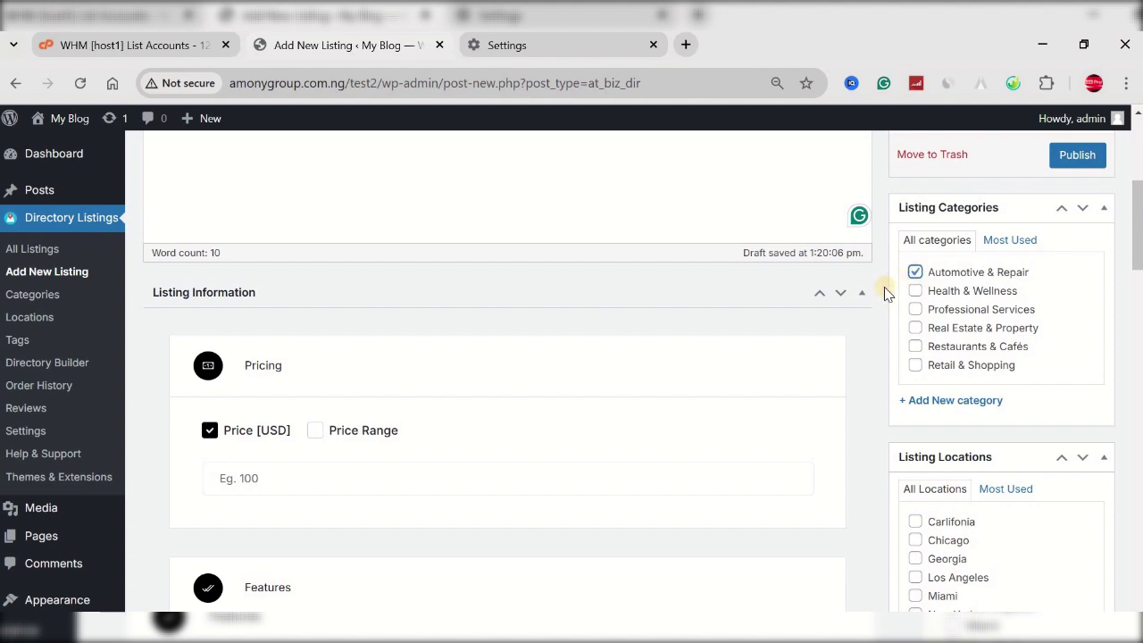
Set the listing's location to Los Angeles and publish the Tasty Bites Diner listing.
scroll(884, 304, down, 3)
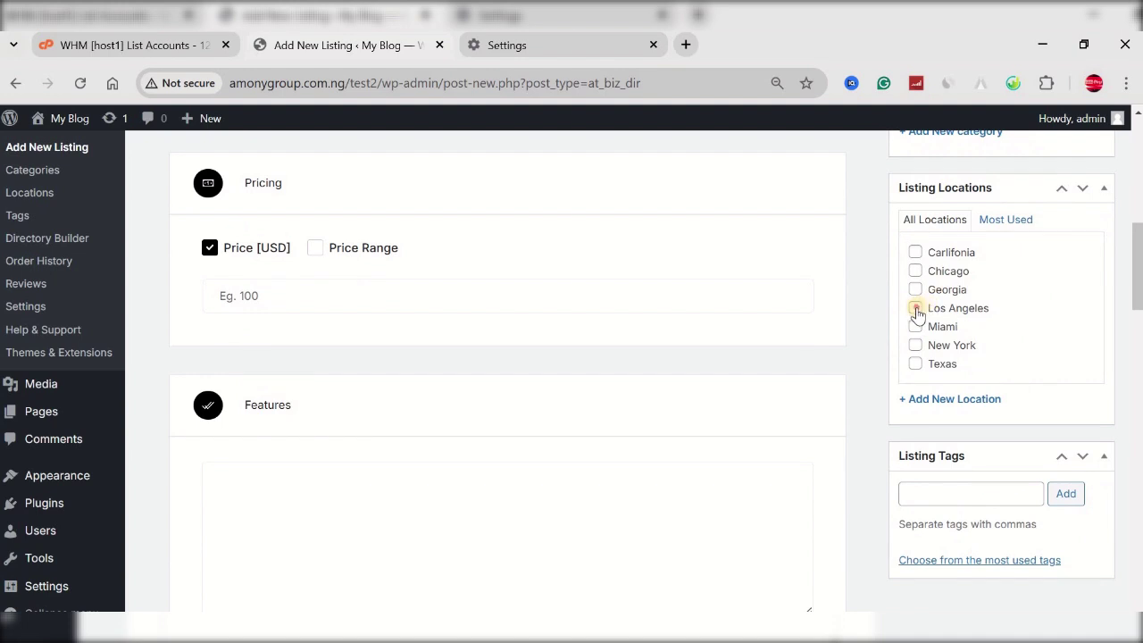
scroll(879, 390, up, 4)
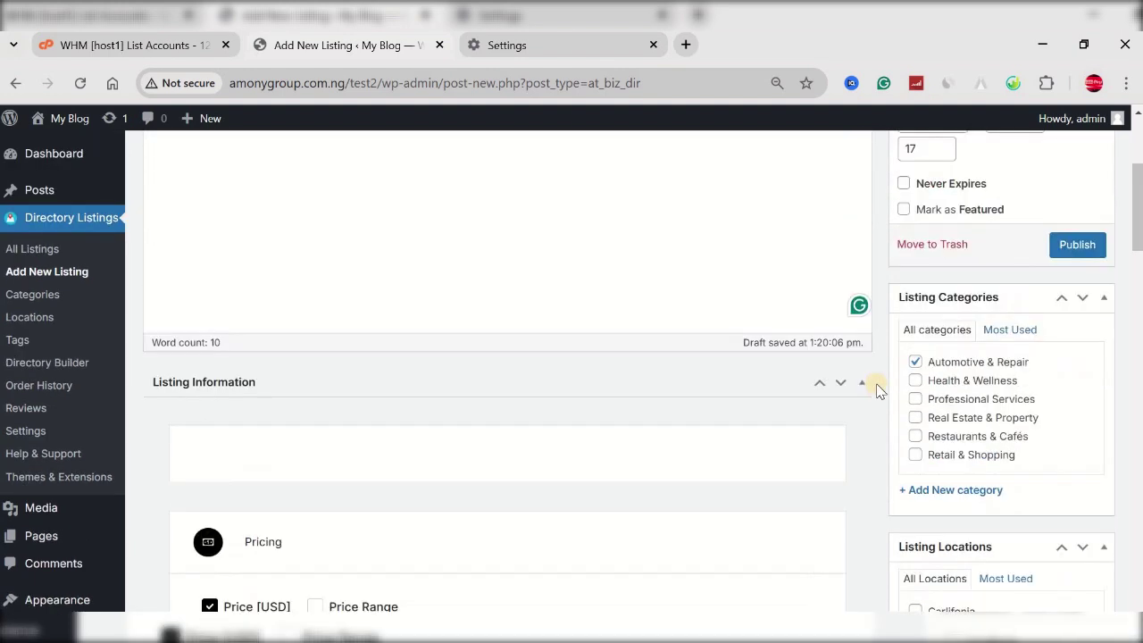
click(1065, 247)
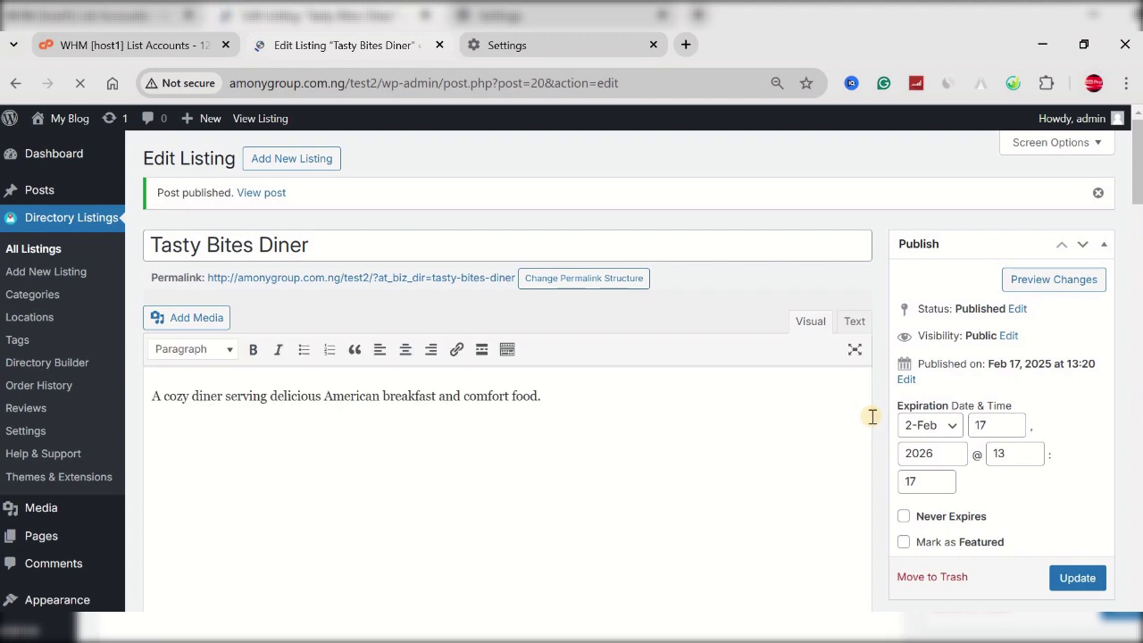
scroll(911, 366, down, 1)
scroll(943, 357, up, 1)
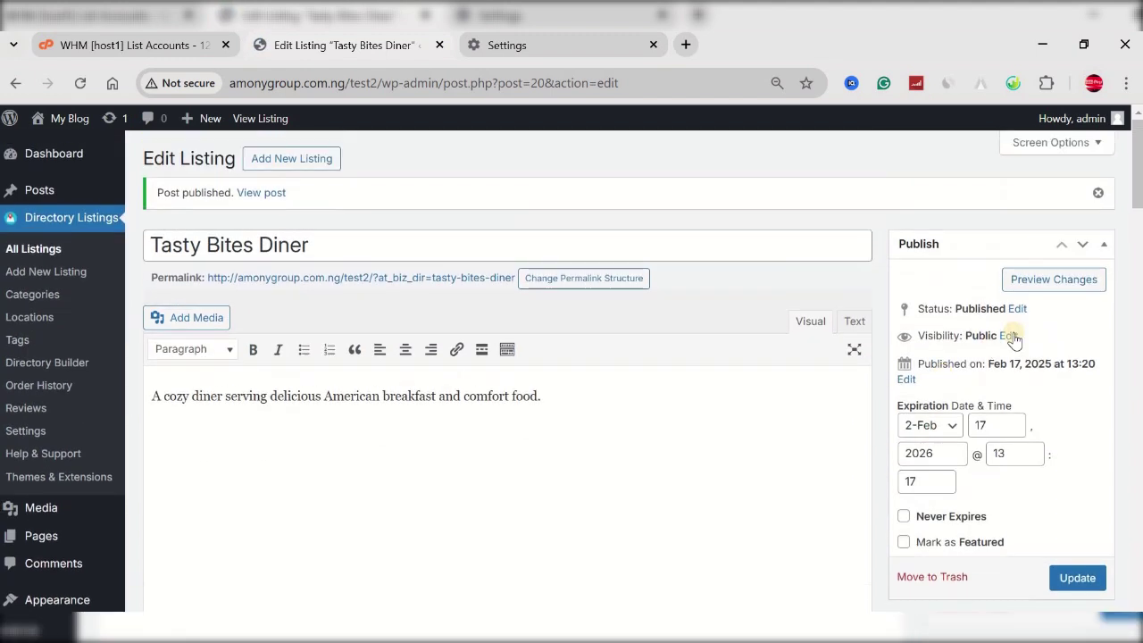
click(1037, 284)
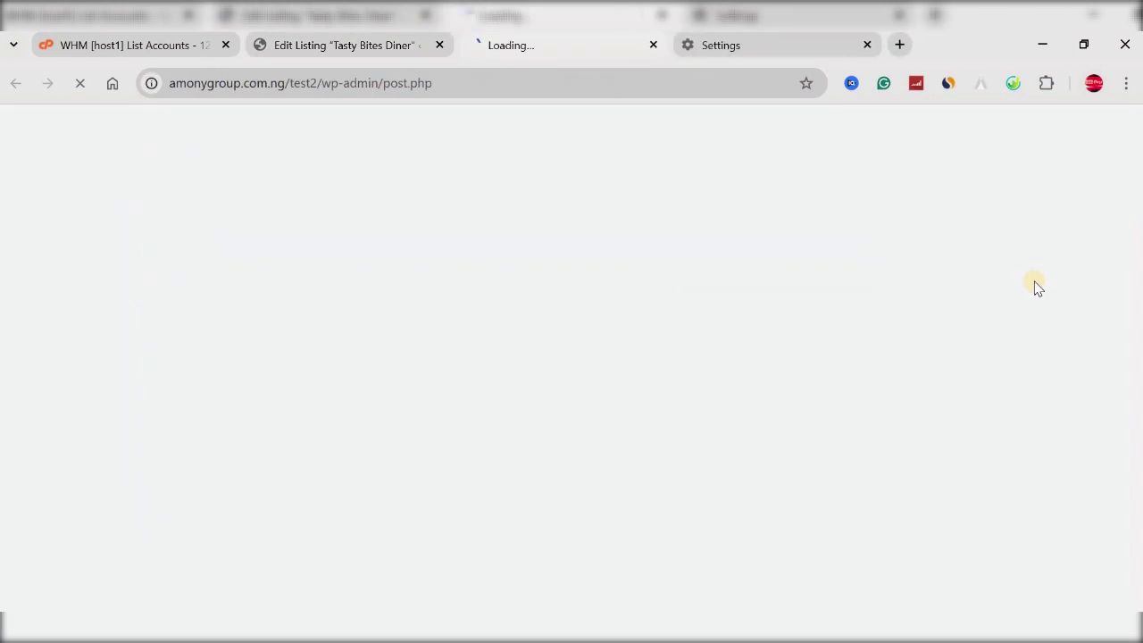
click(653, 44)
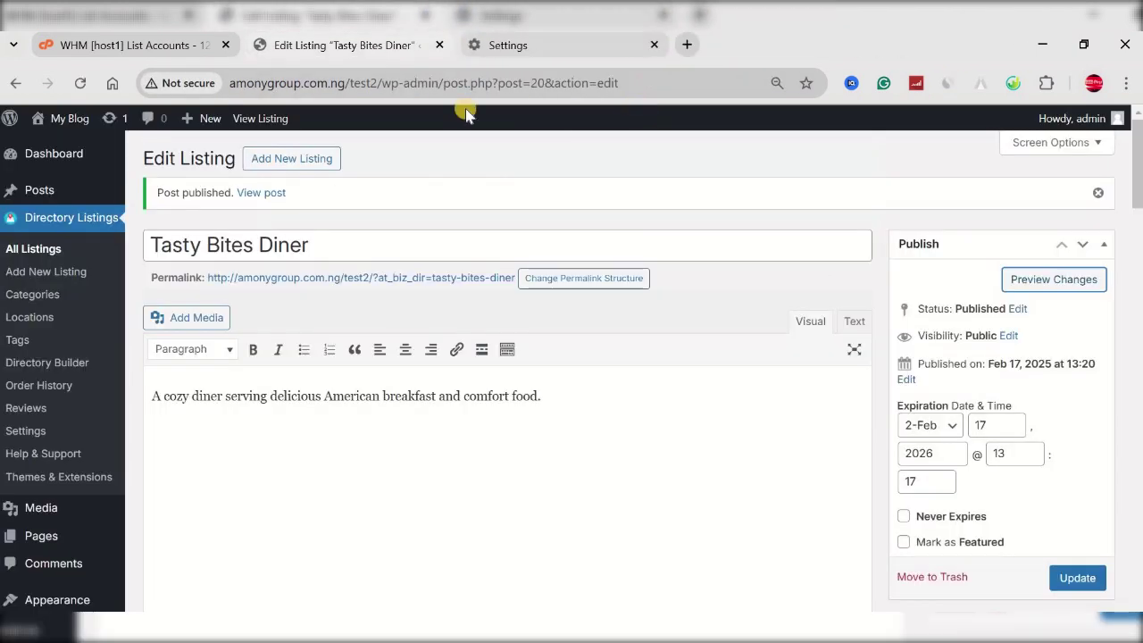
Open the published Tasty Bites Diner listing in a new tab and examine its image, description, location and review sections.
right_click(250, 117)
click(295, 139)
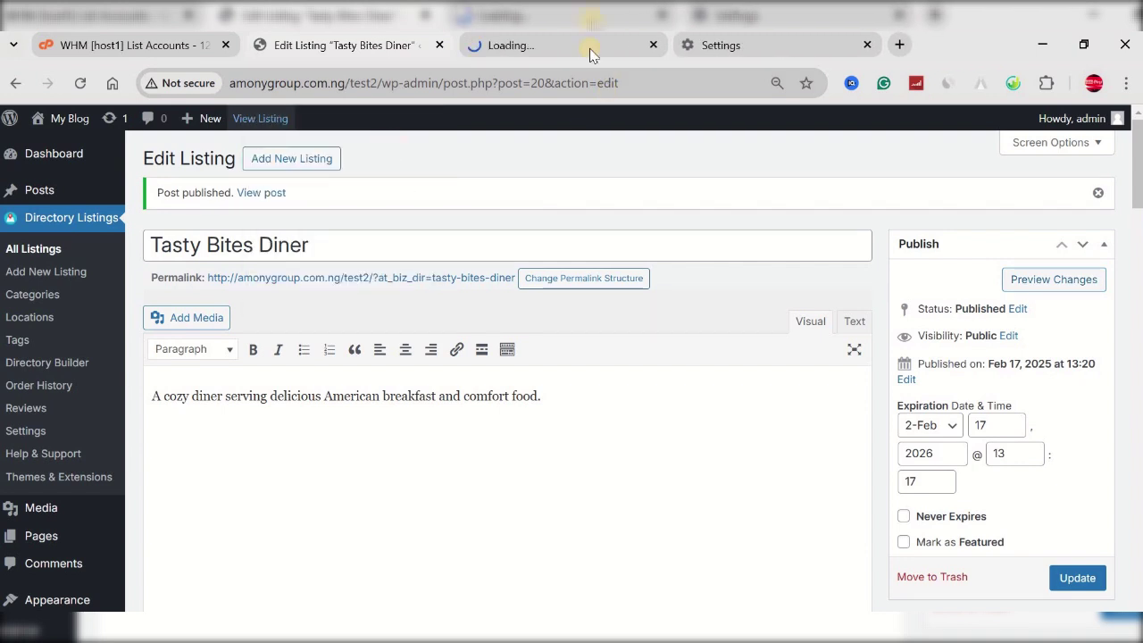
click(523, 46)
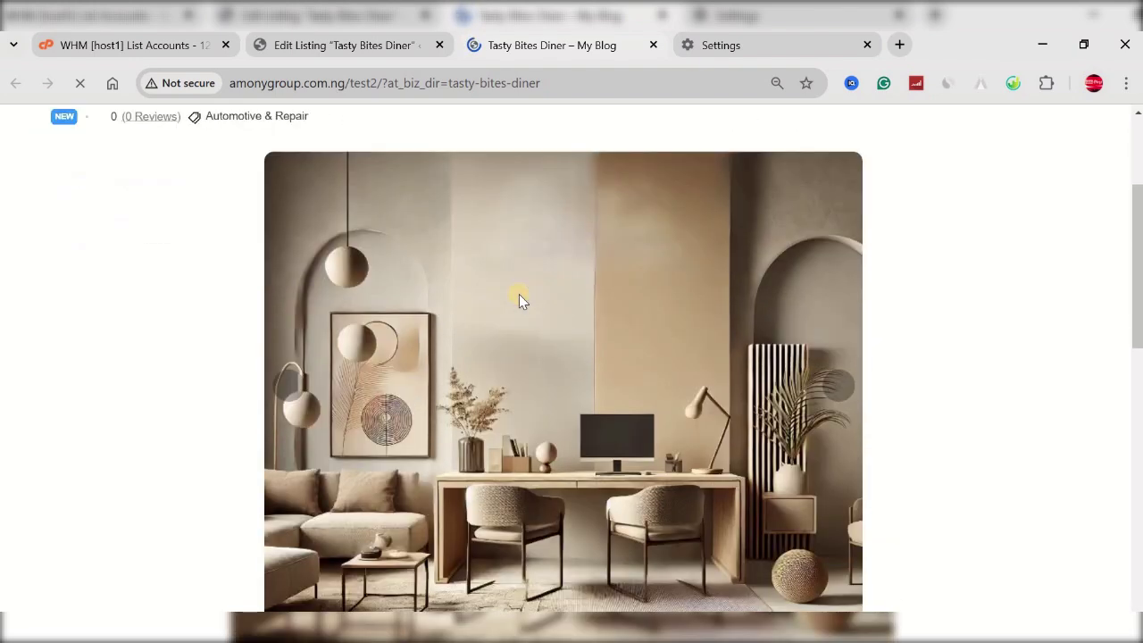
scroll(521, 304, down, 10)
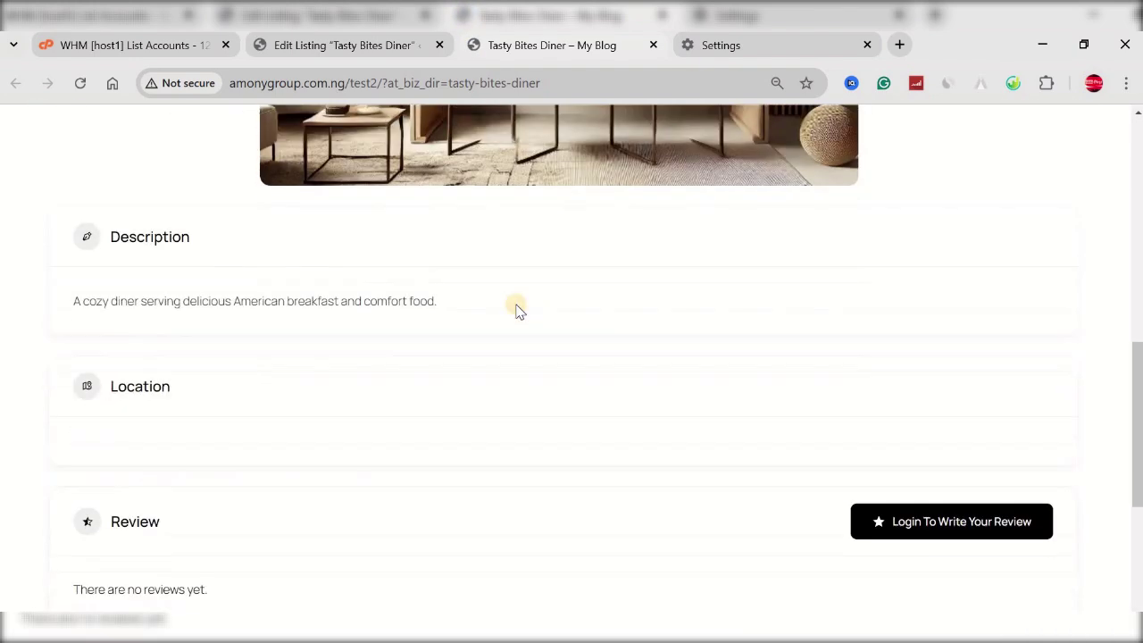
scroll(515, 308, down, 2)
scroll(515, 308, up, 6)
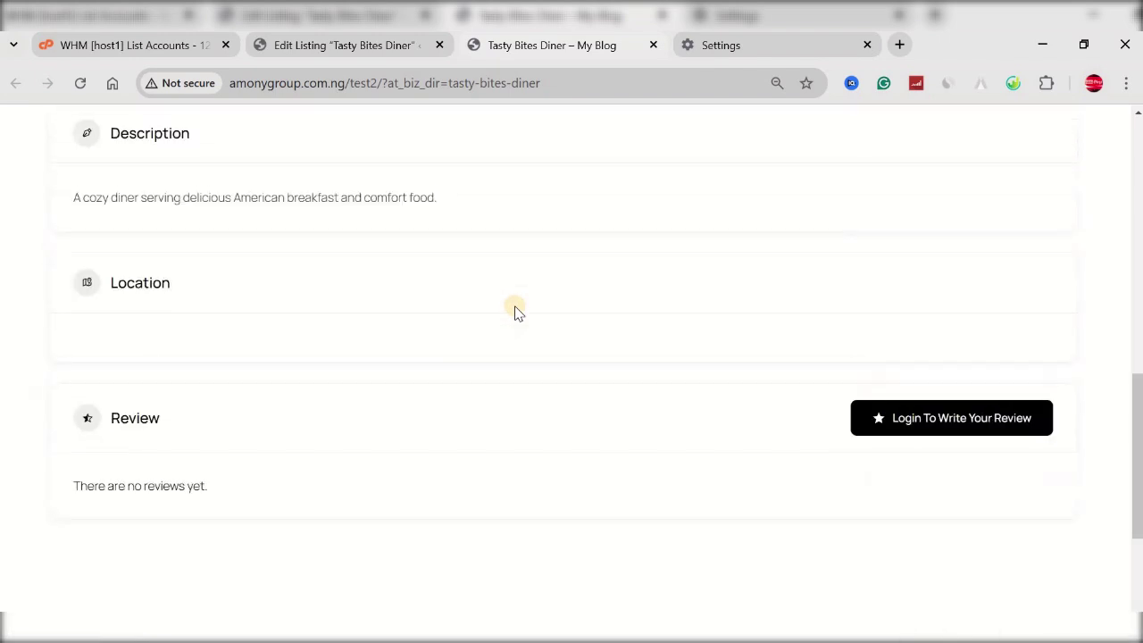
scroll(514, 309, down, 2)
scroll(437, 387, up, 2)
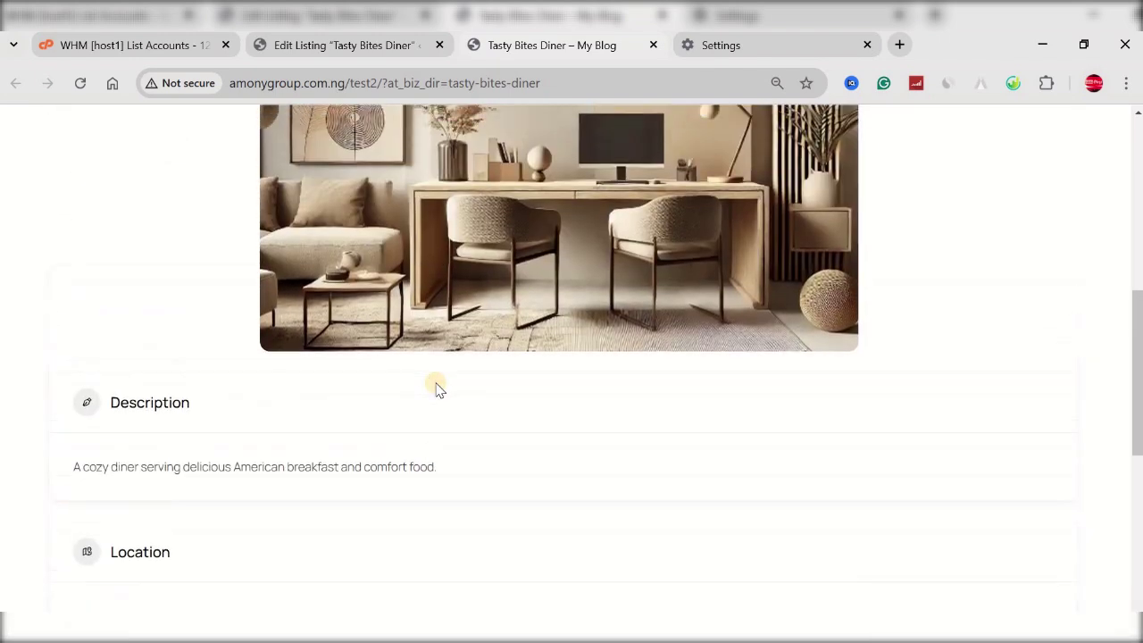
scroll(436, 387, down, 1)
scroll(473, 179, up, 1)
Open the All Listings page in a new tab from the WordPress list of pages and examine Tasty Bites Diner's card there.
click(357, 45)
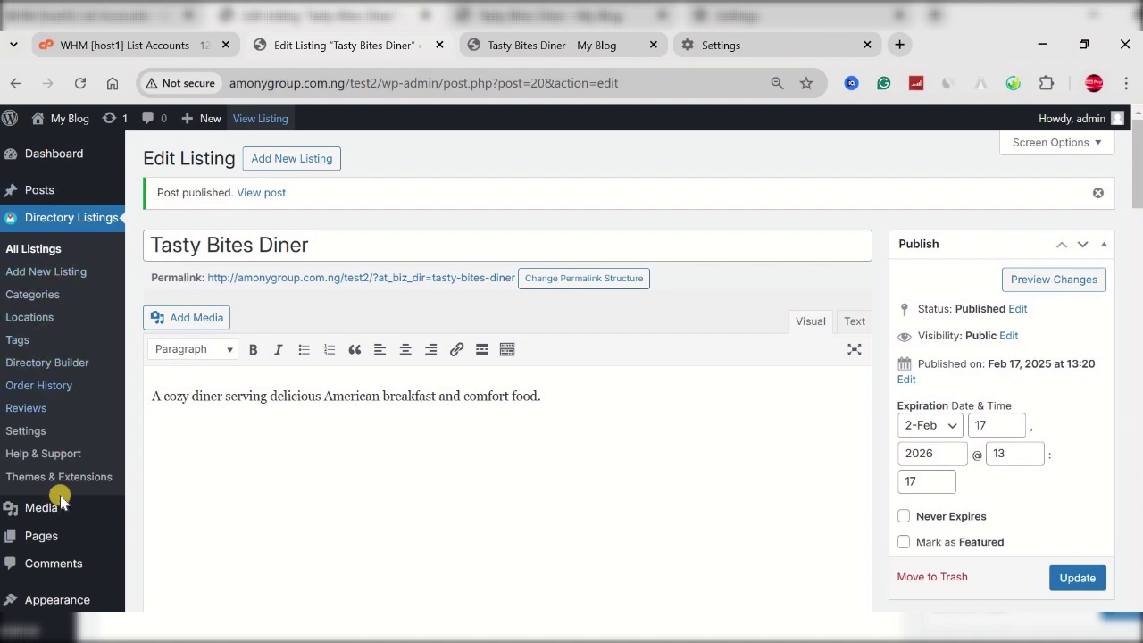
click(46, 541)
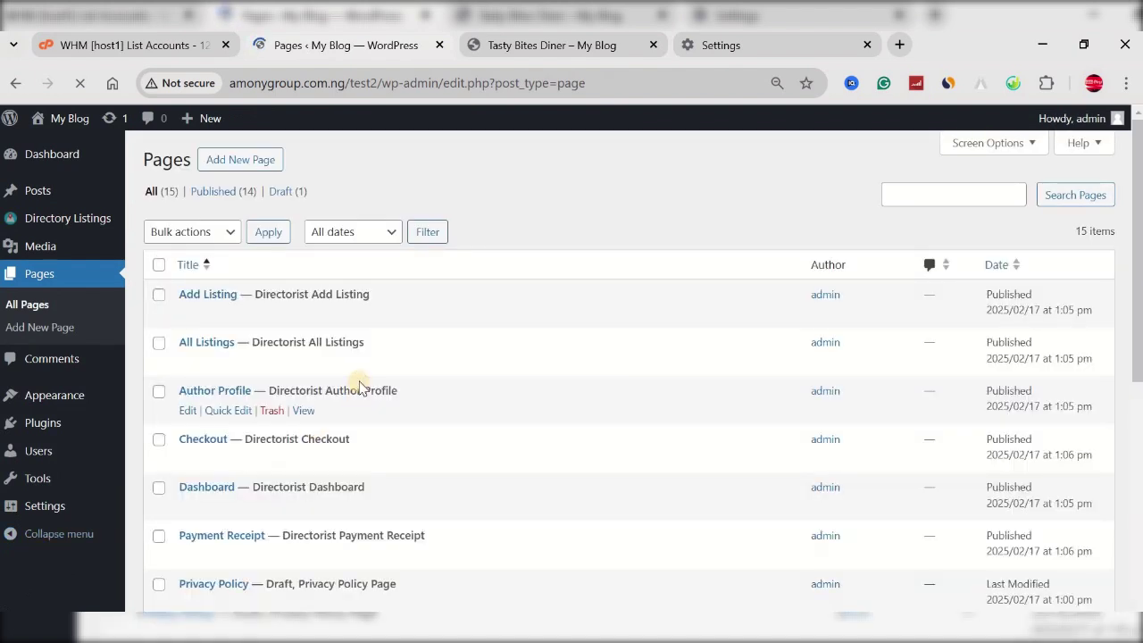
scroll(288, 326, down, 2)
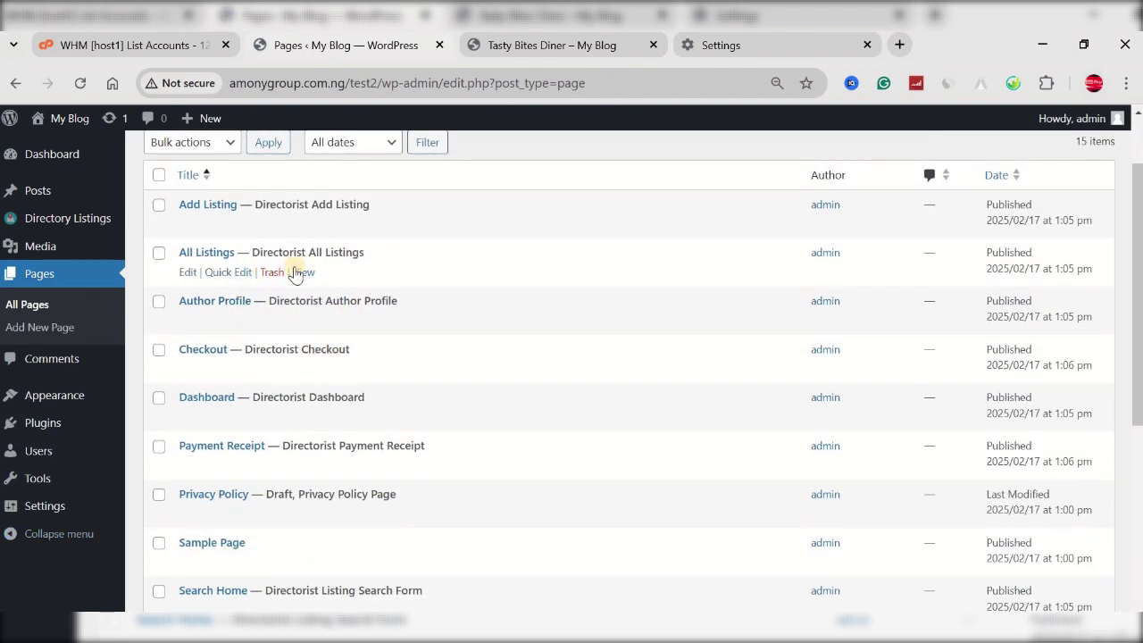
right_click(305, 277)
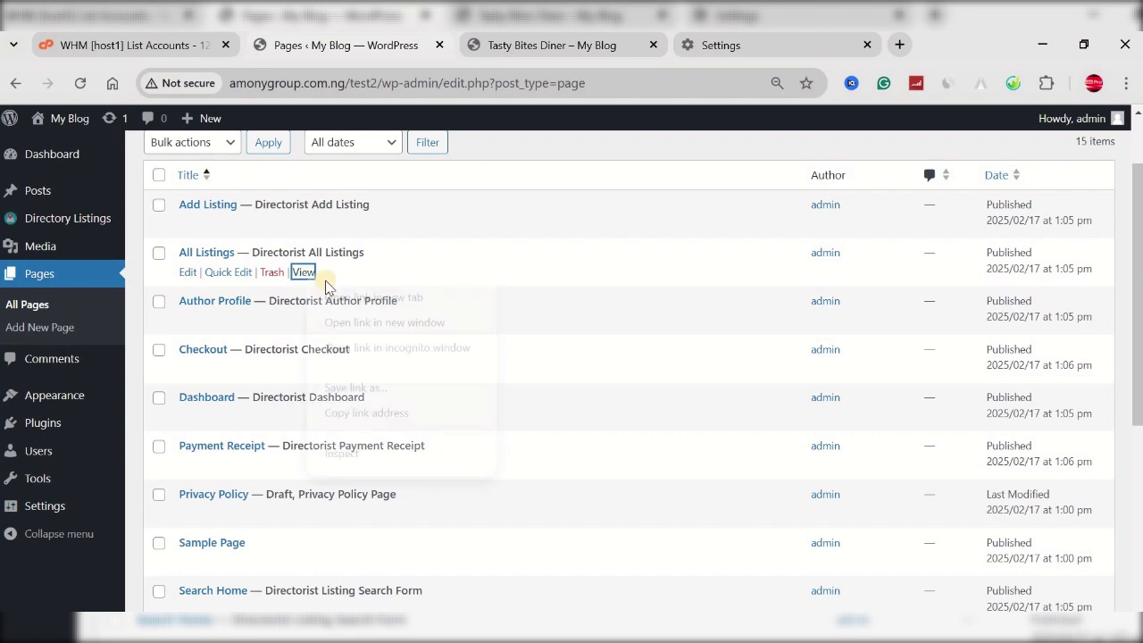
click(332, 295)
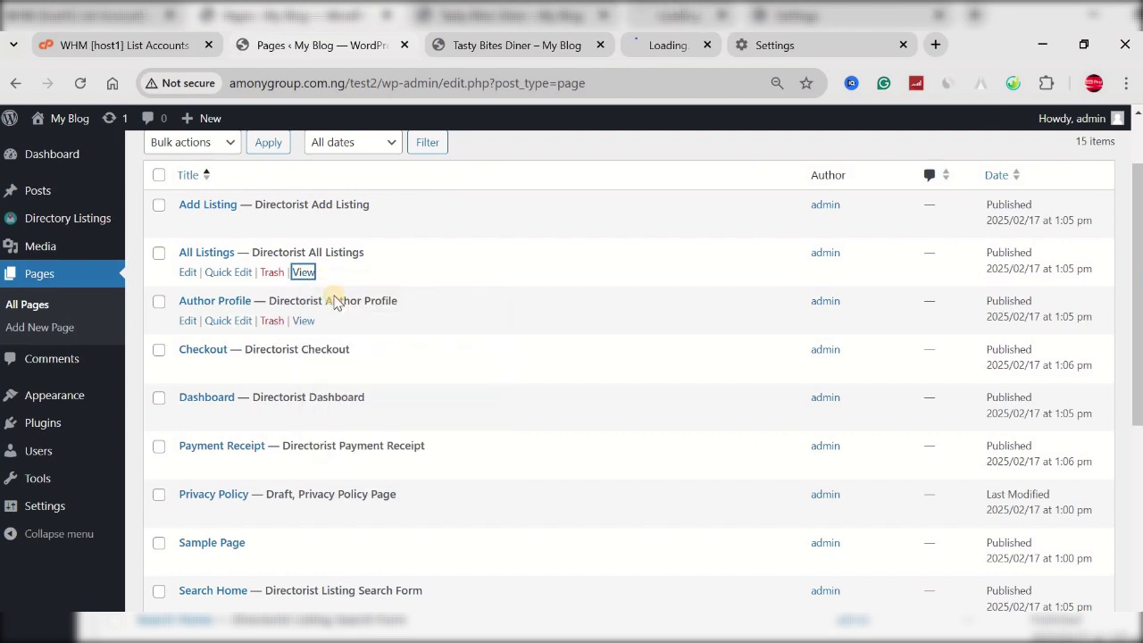
click(634, 47)
scroll(556, 303, down, 4)
scroll(556, 304, down, 2)
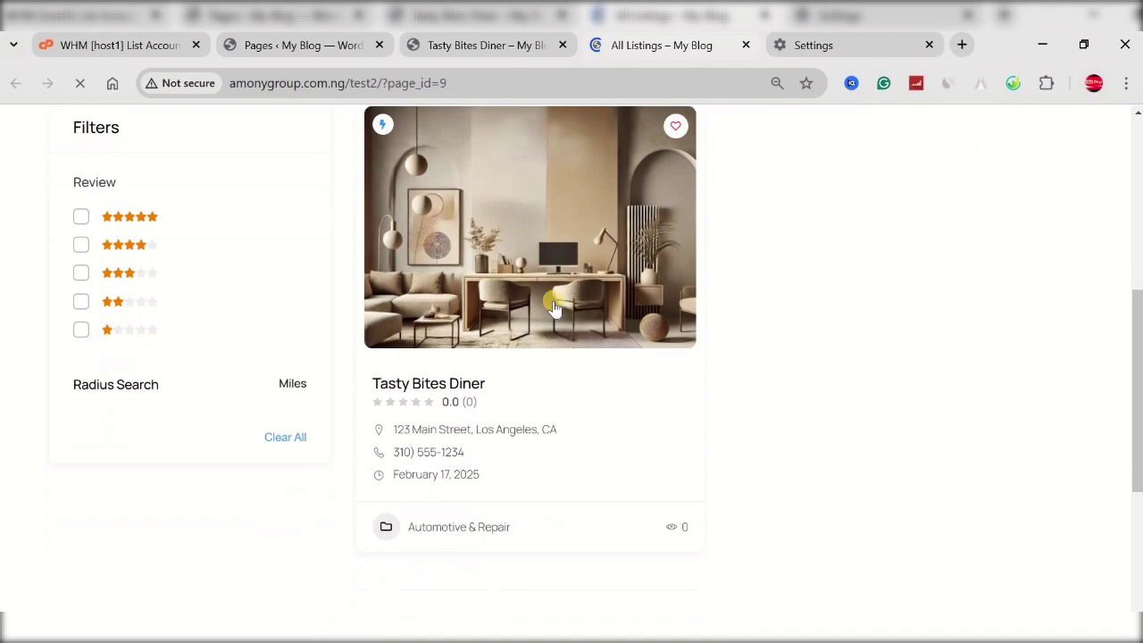
scroll(556, 301, up, 3)
scroll(551, 323, up, 1)
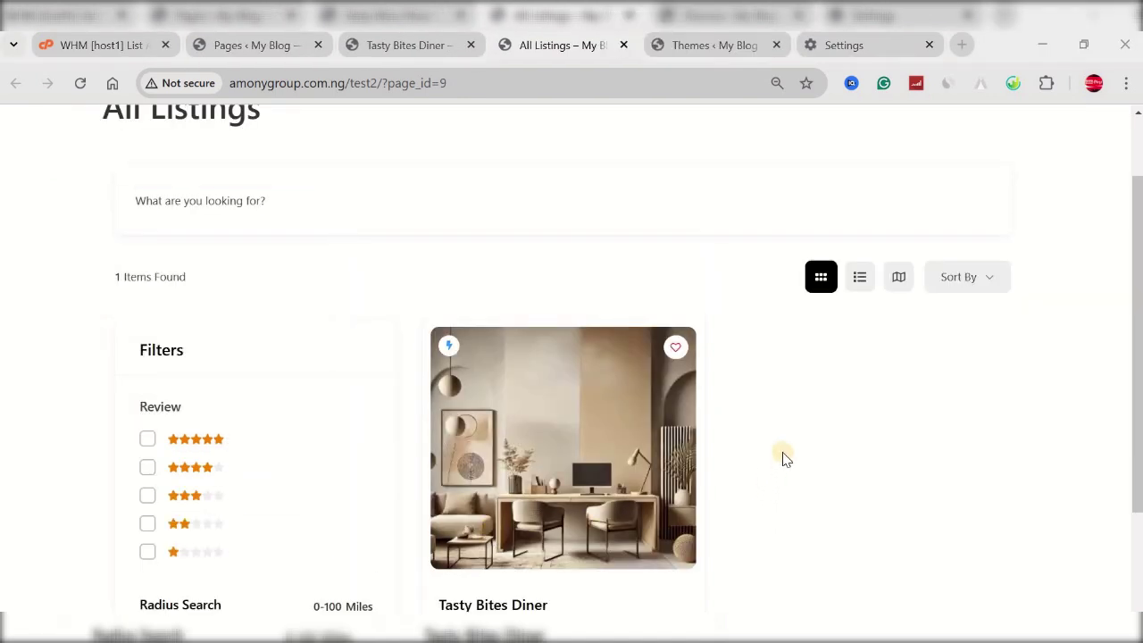
scroll(806, 415, down, 1)
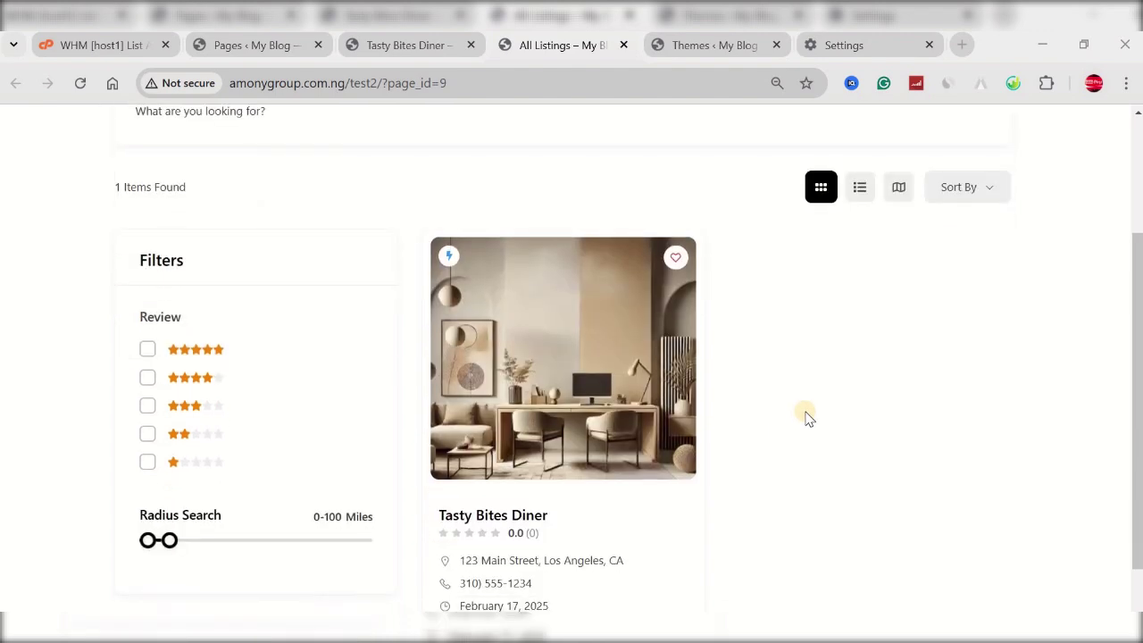
scroll(808, 415, down, 1)
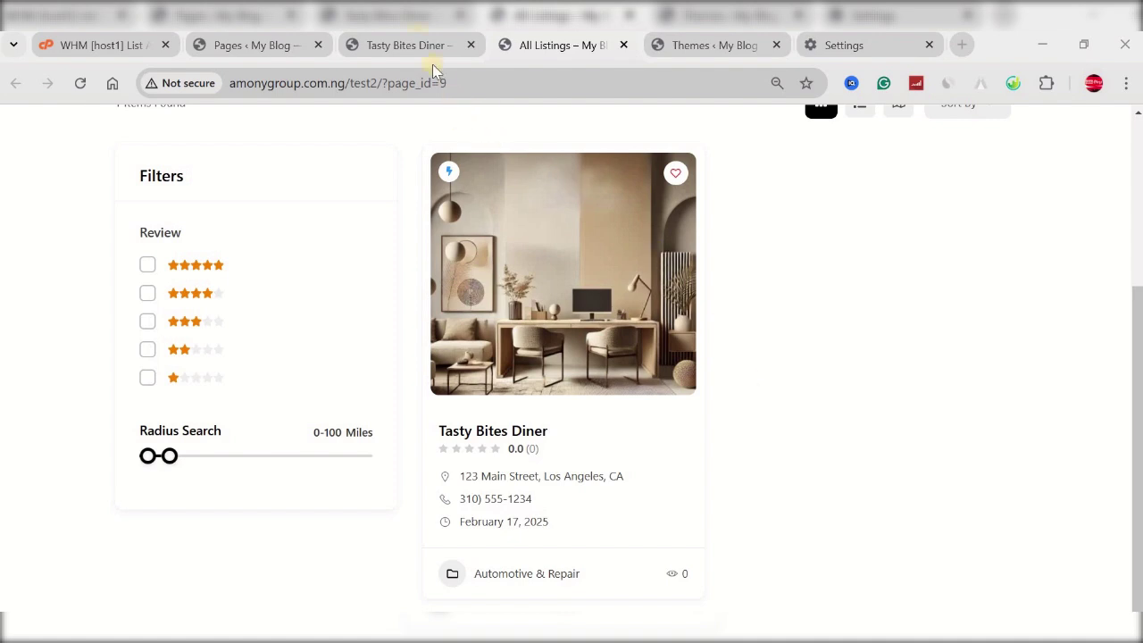
Return to the WordPress admin and open Directorist's list of all listings.
click(263, 49)
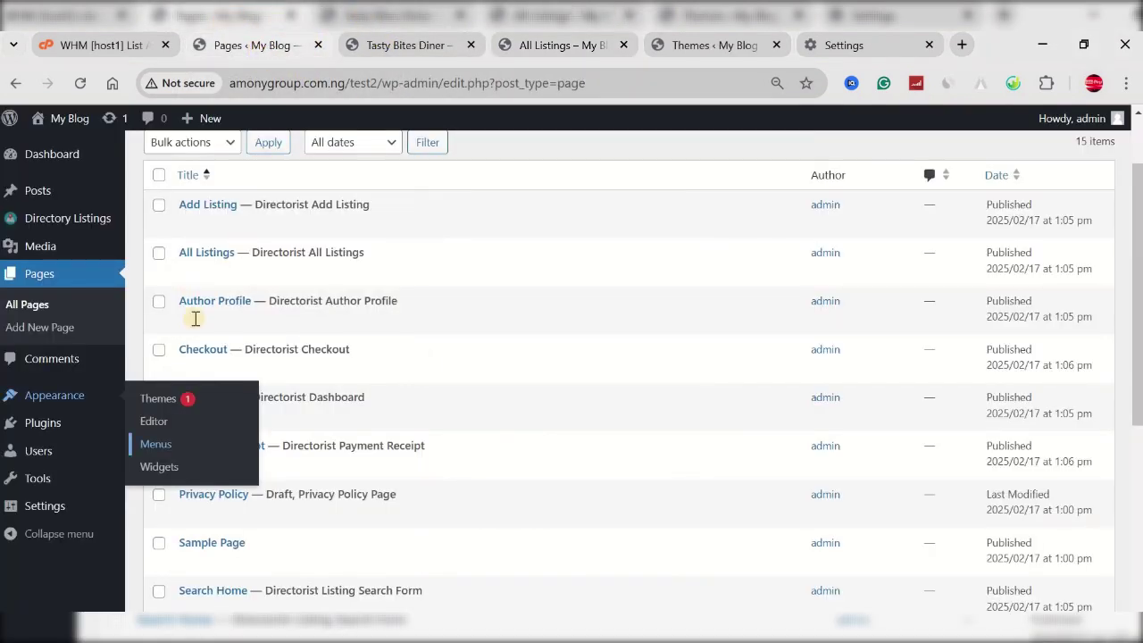
click(29, 306)
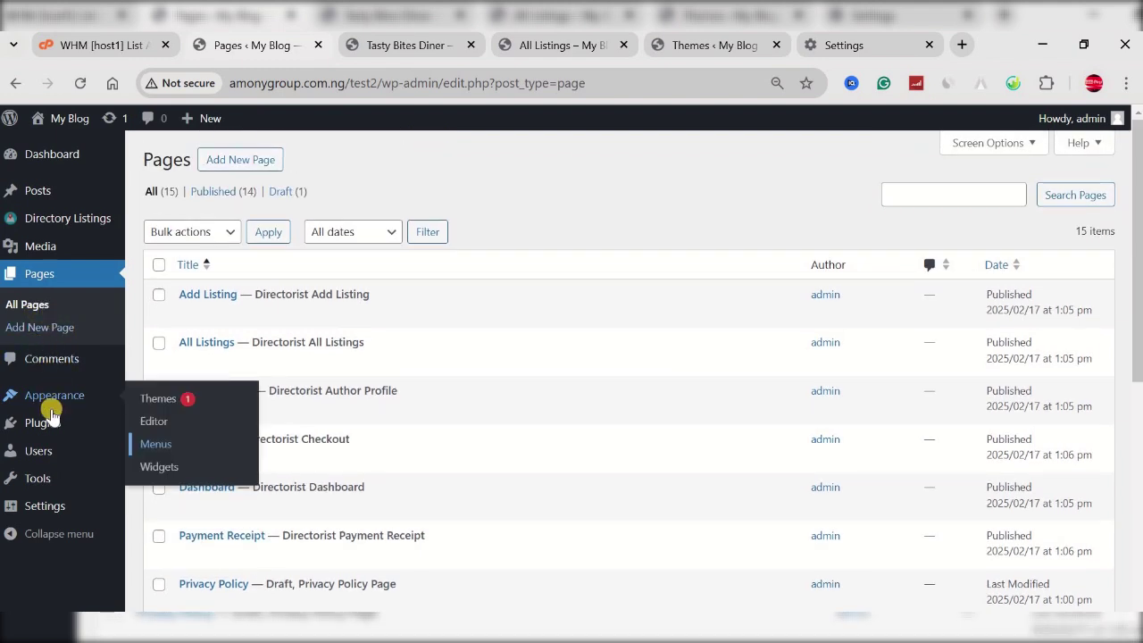
mouse_move(103, 228)
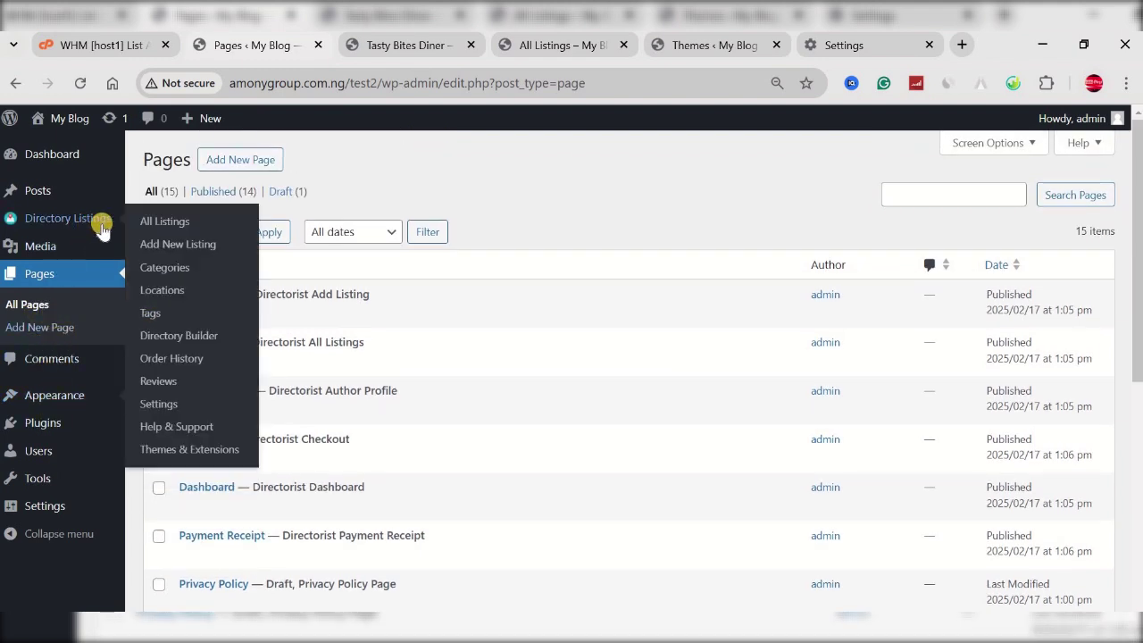
click(161, 220)
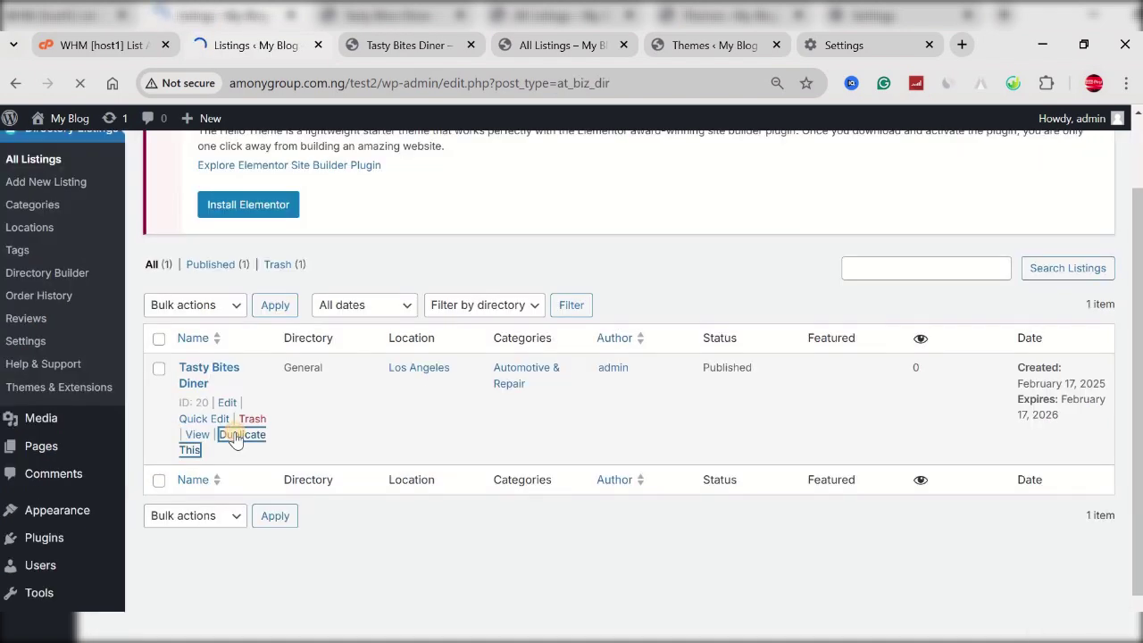
Duplicate the published Tasty Bites Diner listing until there are four draft copies.
scroll(256, 364, down, 2)
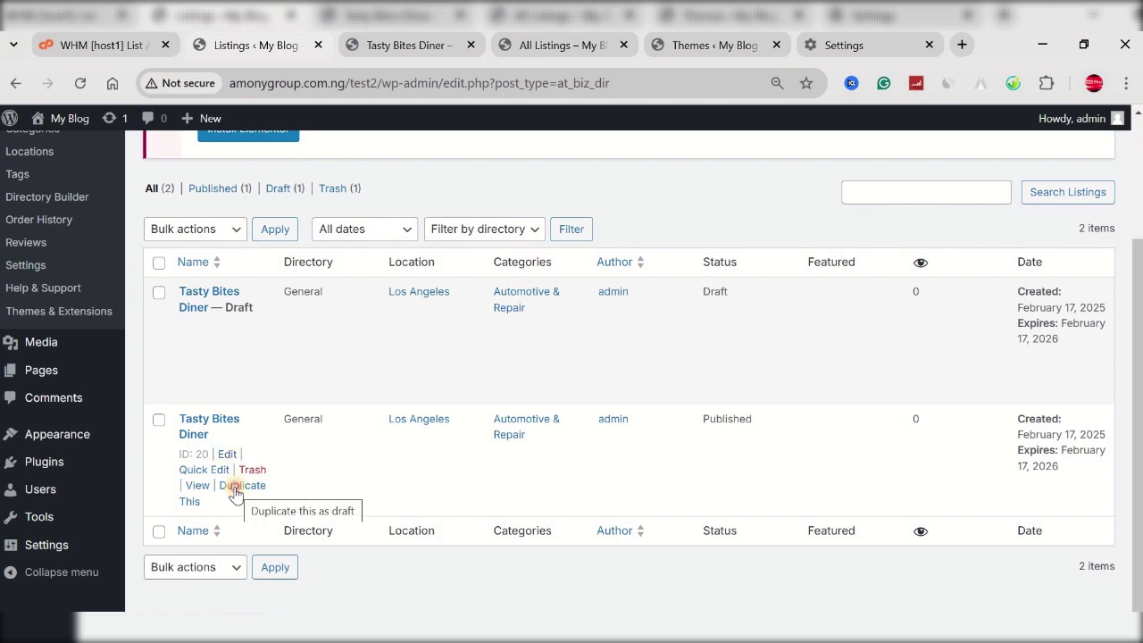
click(234, 488)
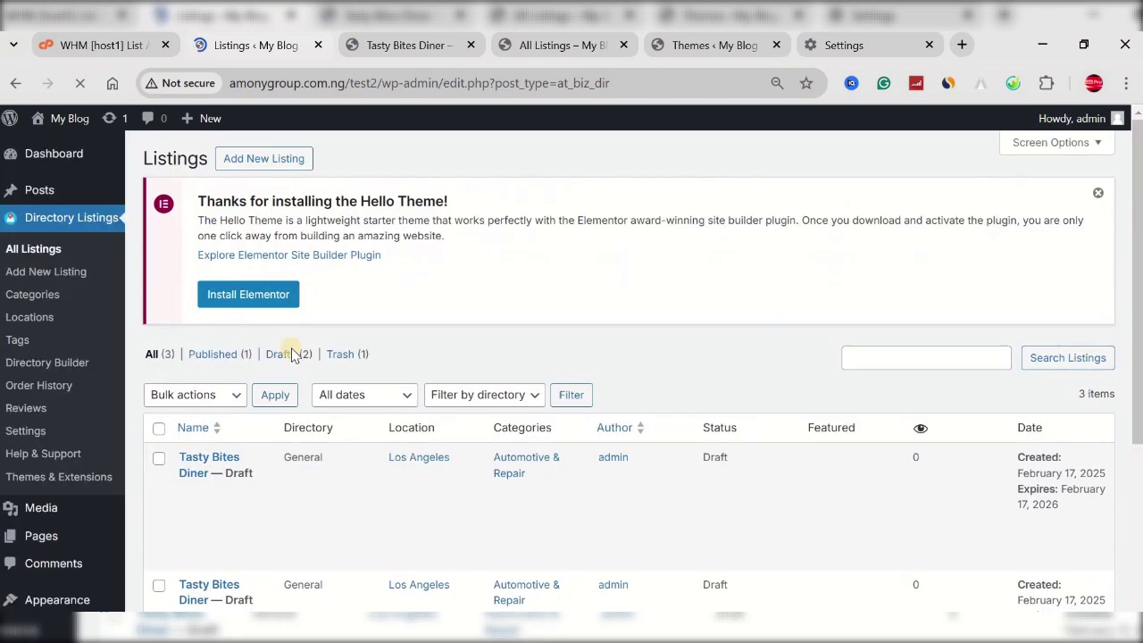
scroll(288, 362, down, 3)
scroll(261, 385, up, 2)
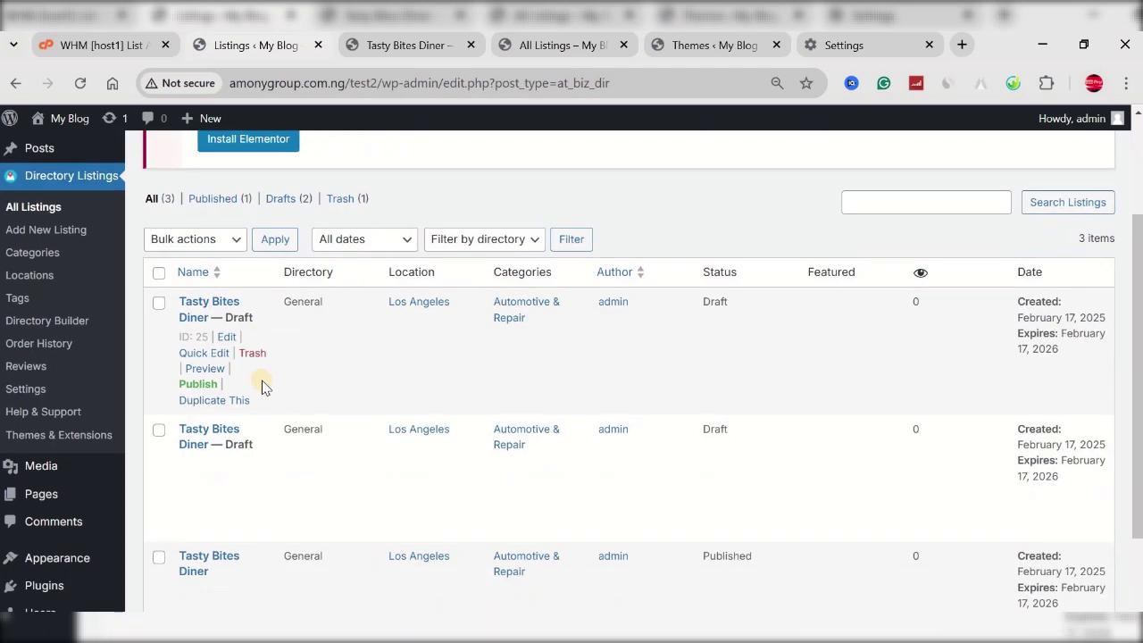
scroll(258, 378, down, 2)
click(243, 489)
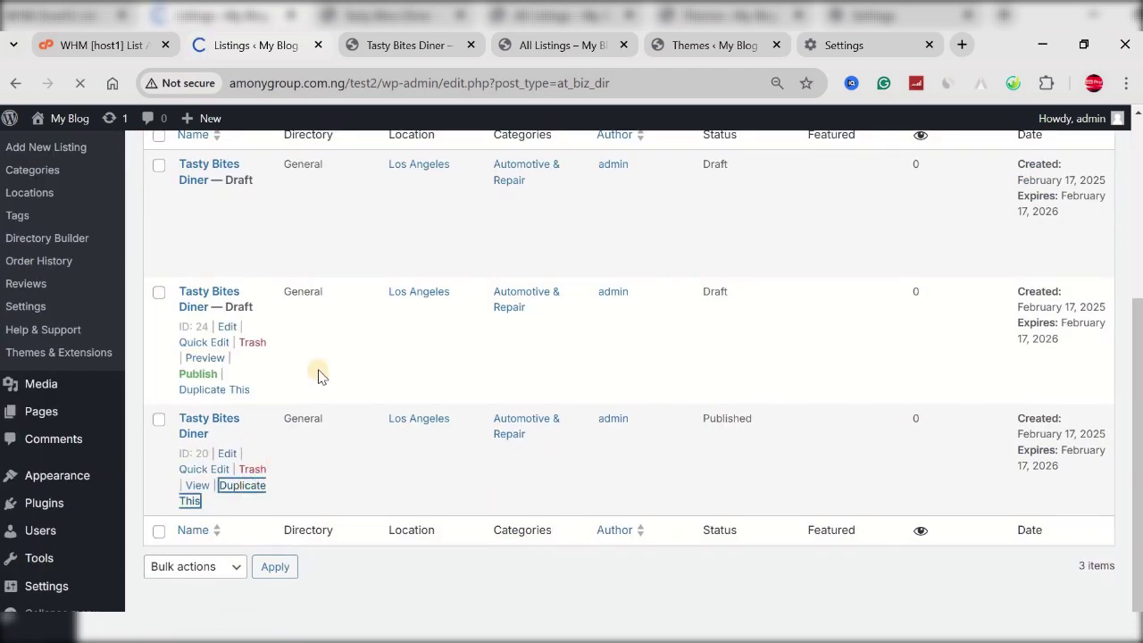
scroll(318, 370, down, 3)
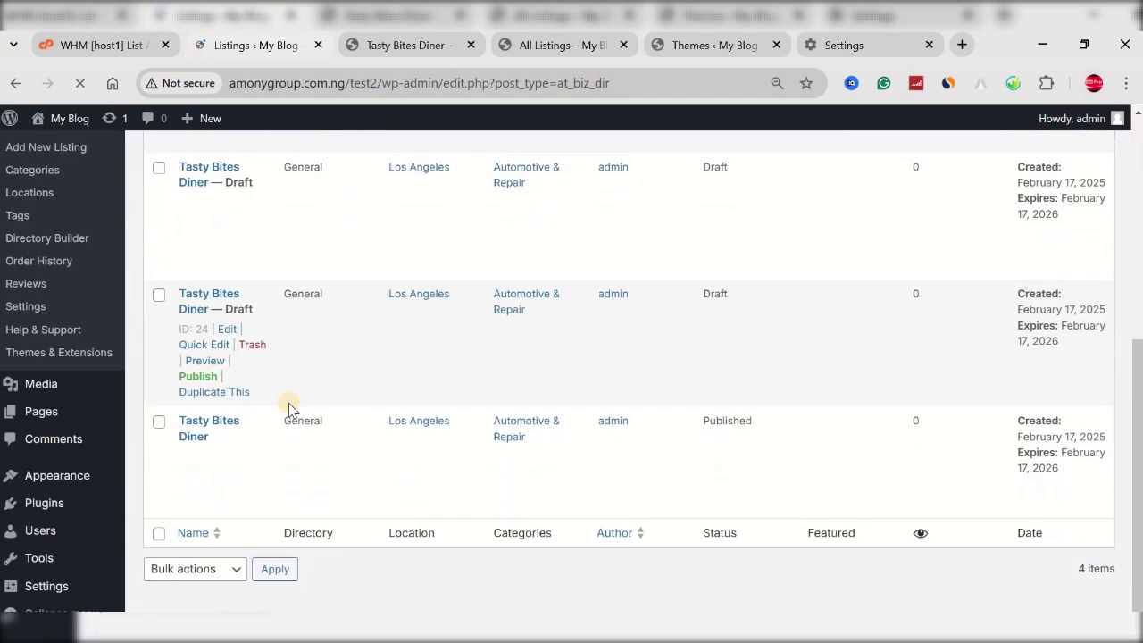
click(243, 490)
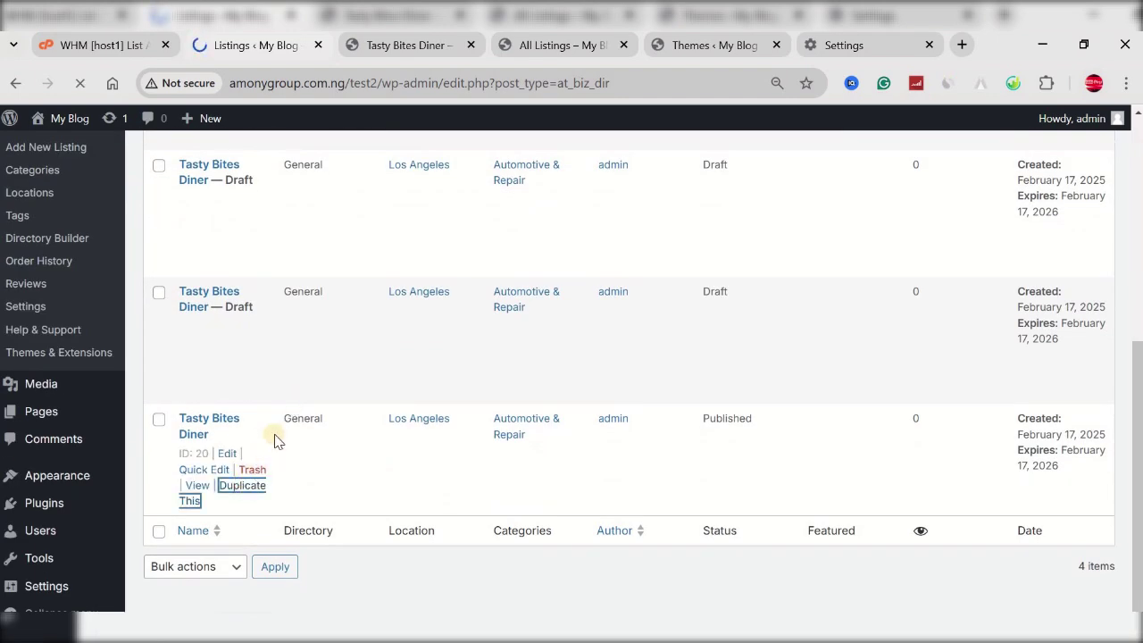
scroll(319, 351, down, 6)
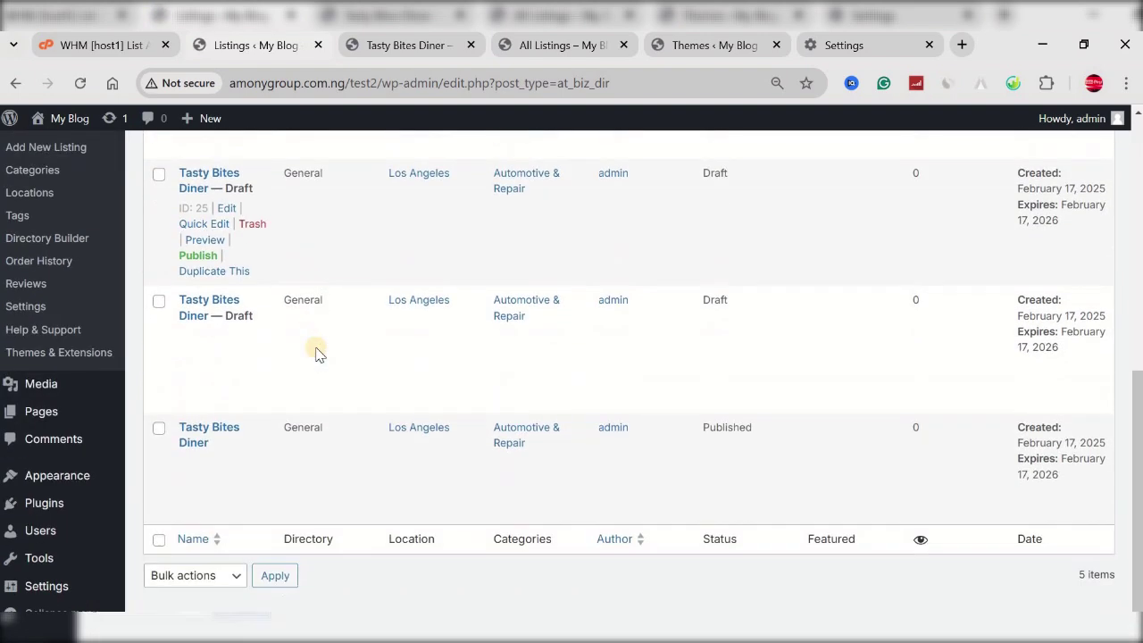
scroll(319, 351, up, 3)
scroll(319, 351, up, 2)
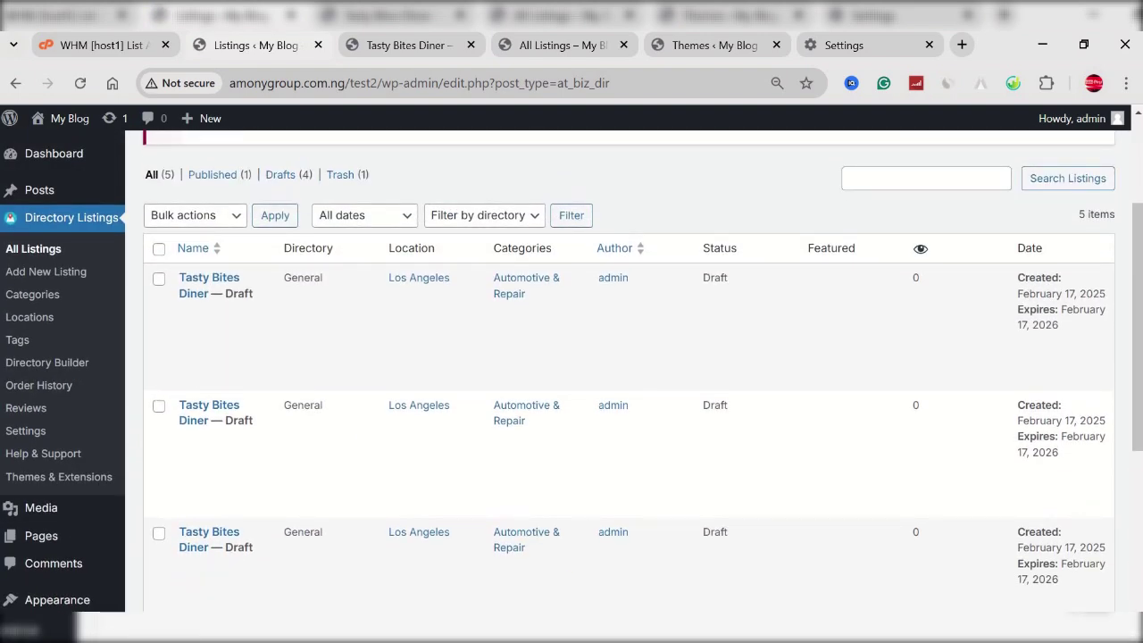
Switch to the Word document, copy the business name Bella Italia Ristorante and return to the WordPress listings.
key(alt+Tab)
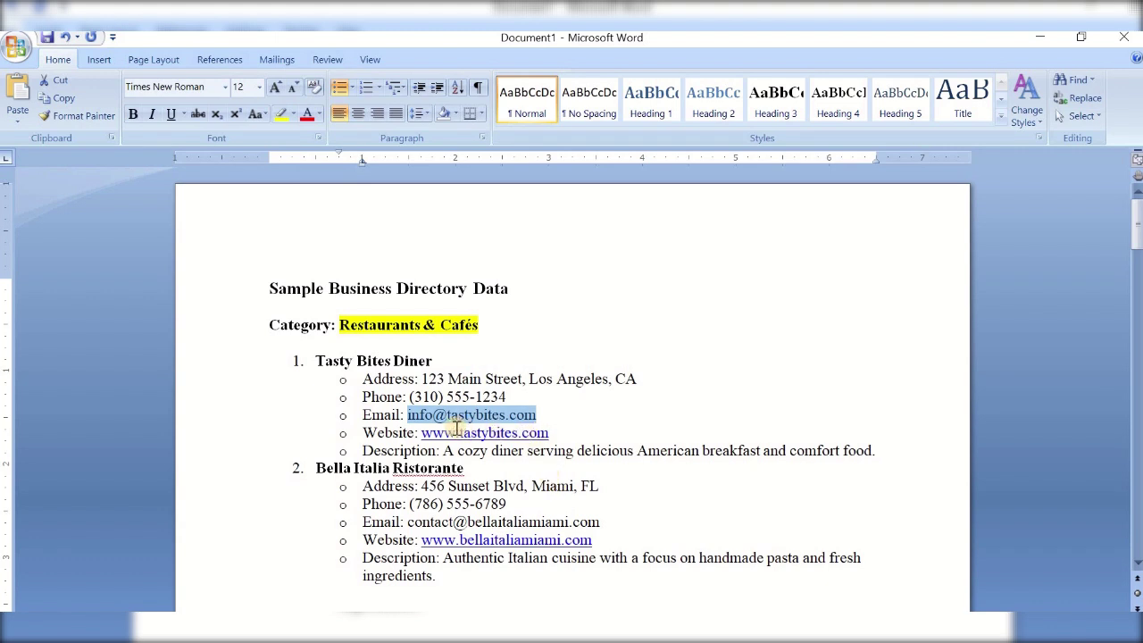
drag(464, 463, 318, 462)
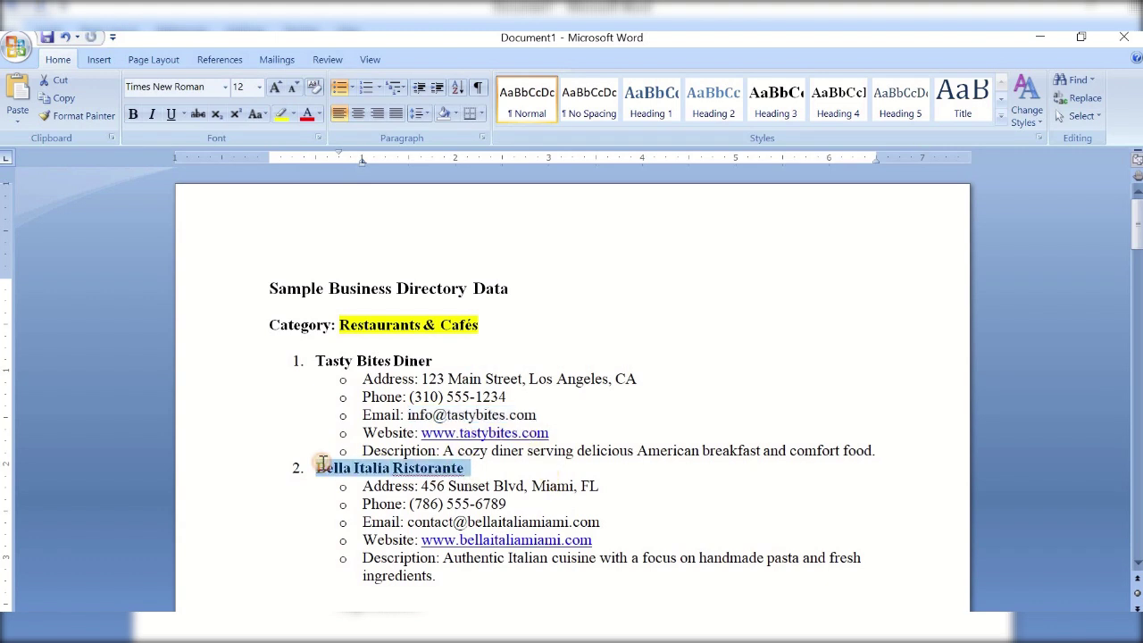
key(alt+Tab)
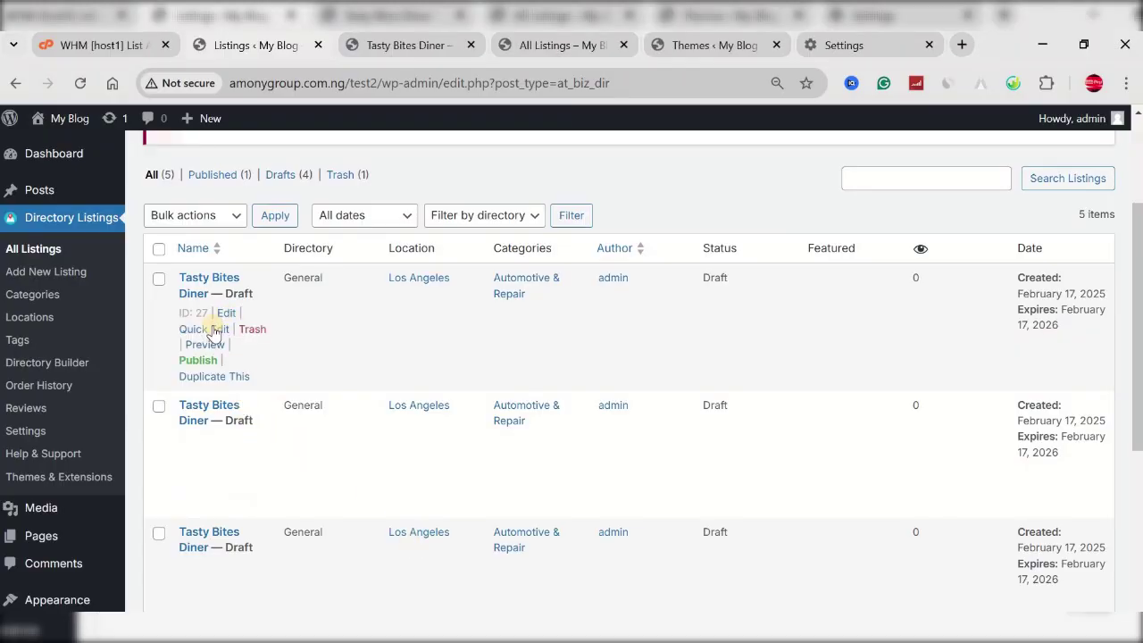
Quick-edit the newest Tasty Bites Diner draft, setting both its title and slug to Bella Italia Ristorante without the list number.
click(214, 330)
triple_click(295, 309)
text(2.	Bella Italia Ristorante)
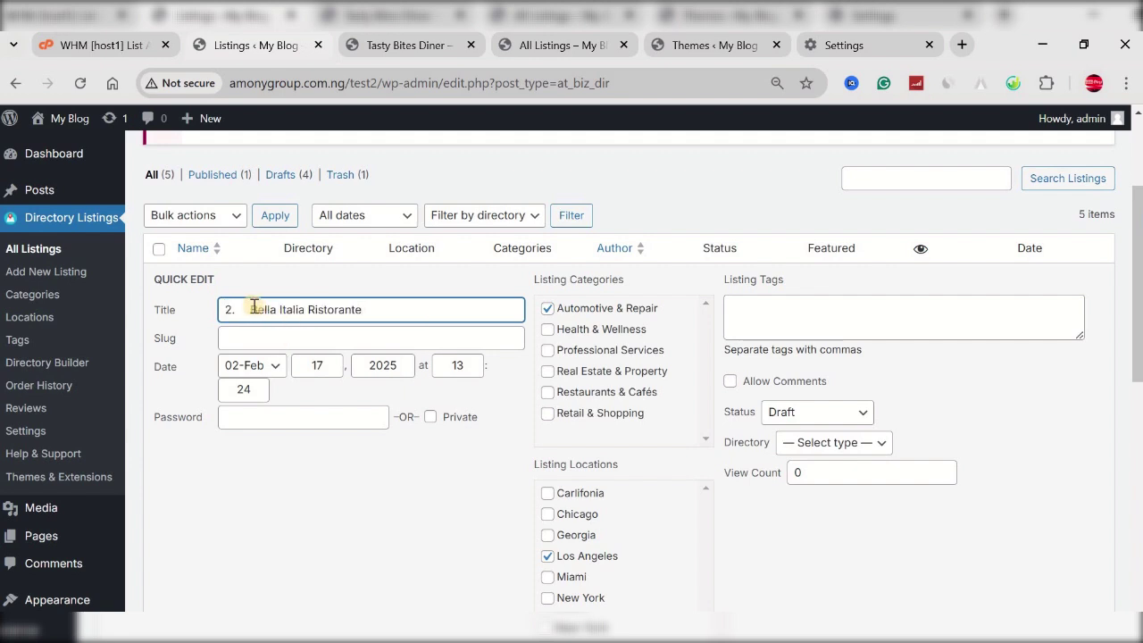
key(shift+Home)
key(BackSpace)
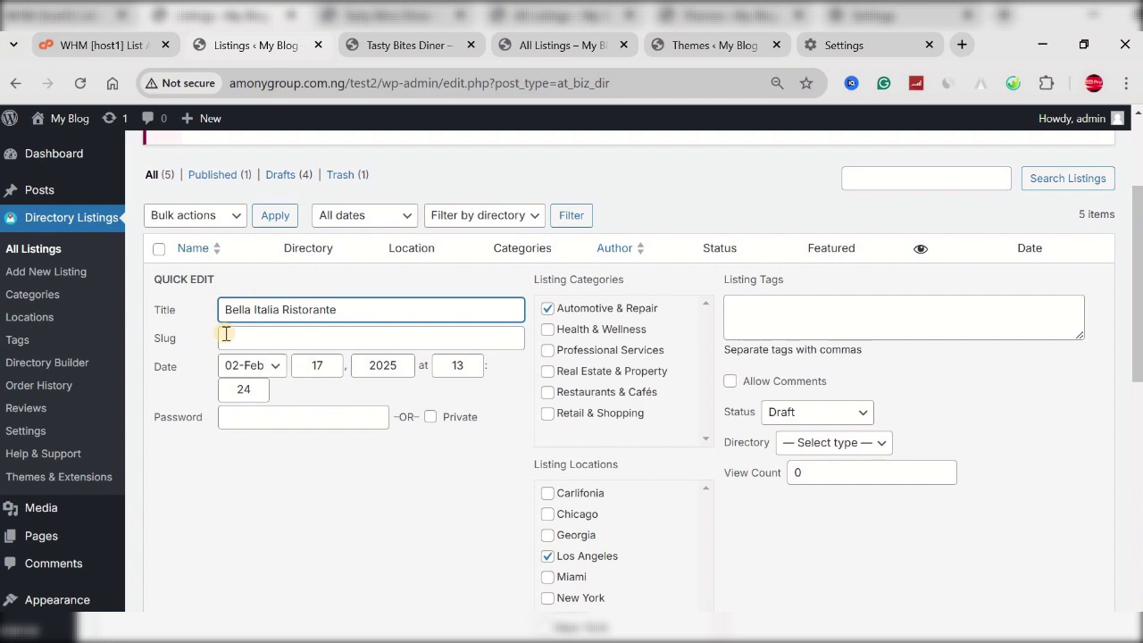
key(ctrl+a)
key(ctrl+c)
click(255, 337)
key(ctrl+v)
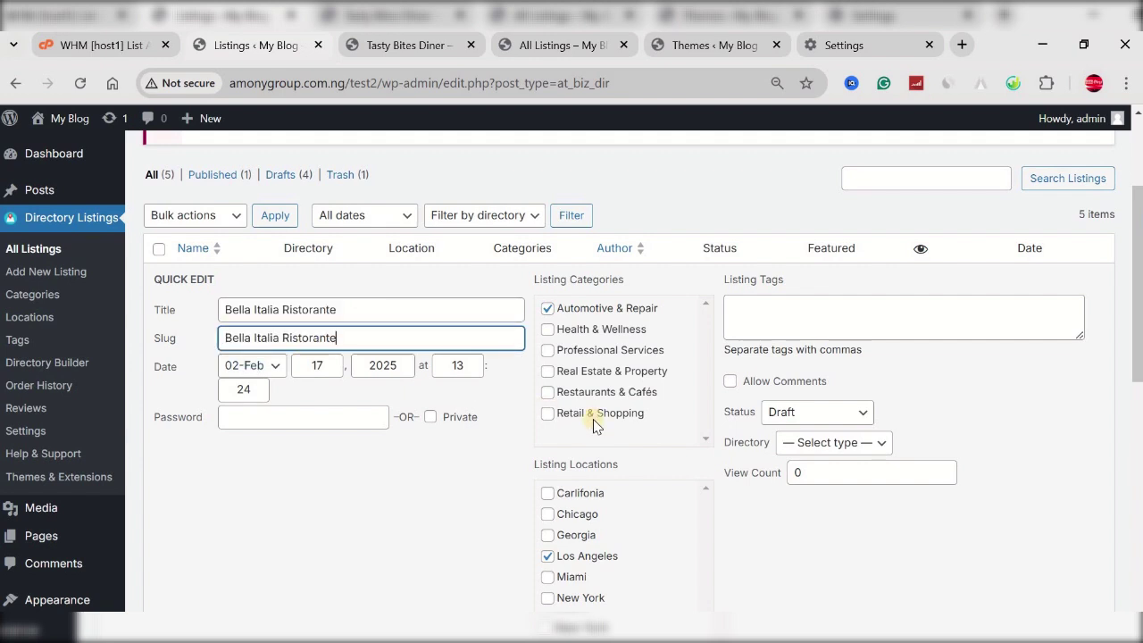
Assign Bella Italia Ristorante only to the Professional Services category and the Chicago location.
click(548, 350)
click(547, 308)
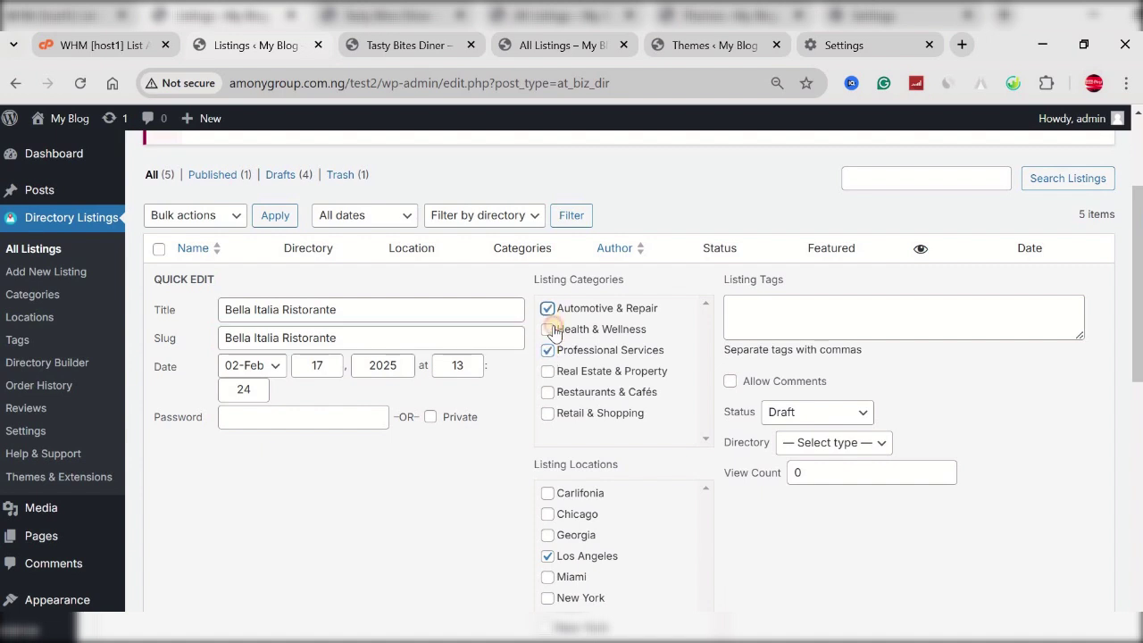
click(548, 515)
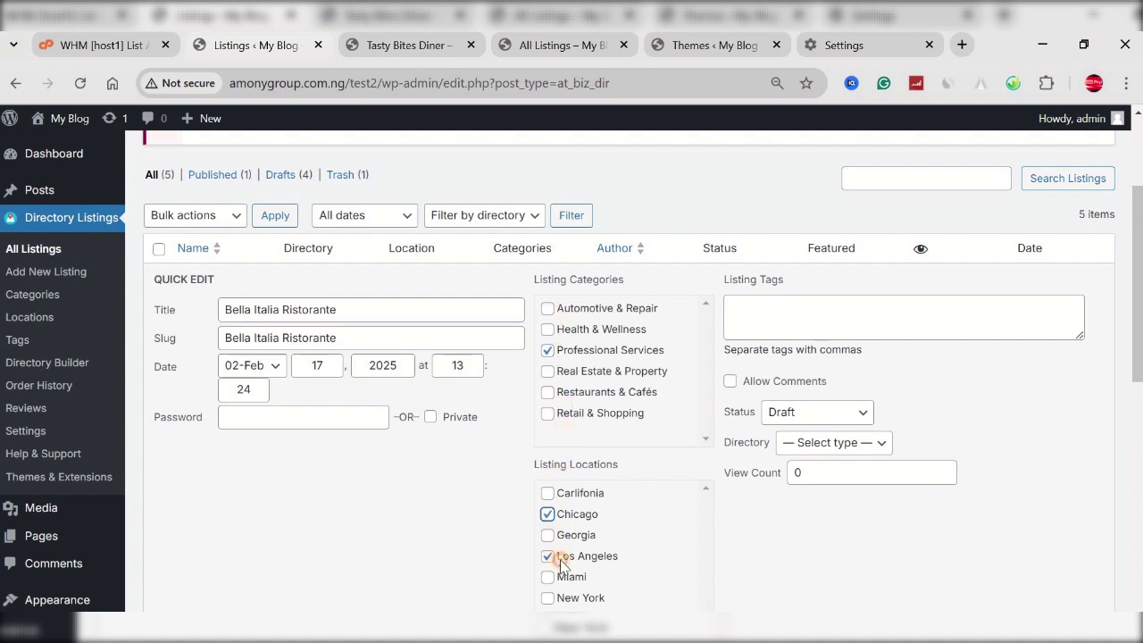
click(560, 560)
Set Bella Italia Ristorante's status to Published and its directory to General, and save the quick edit.
click(858, 420)
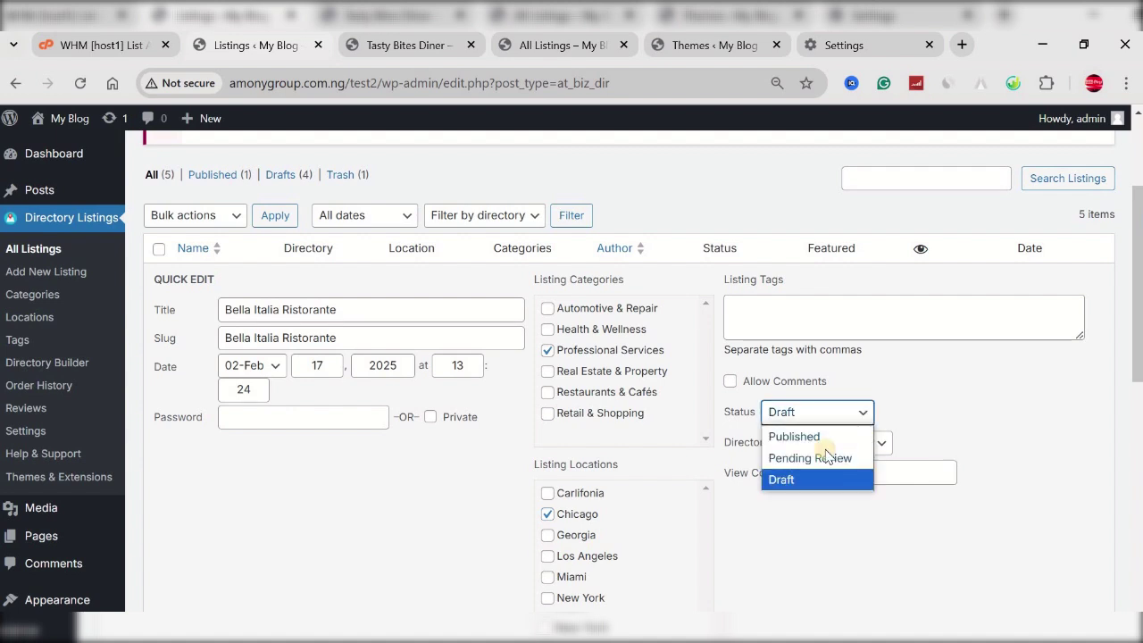
click(811, 435)
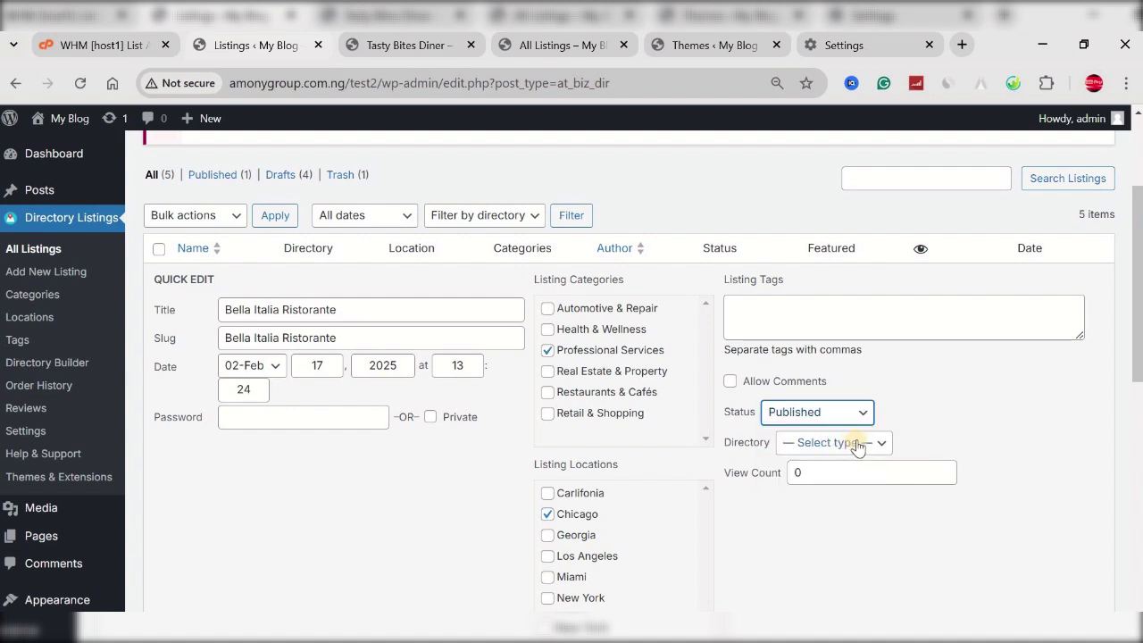
click(857, 444)
click(818, 487)
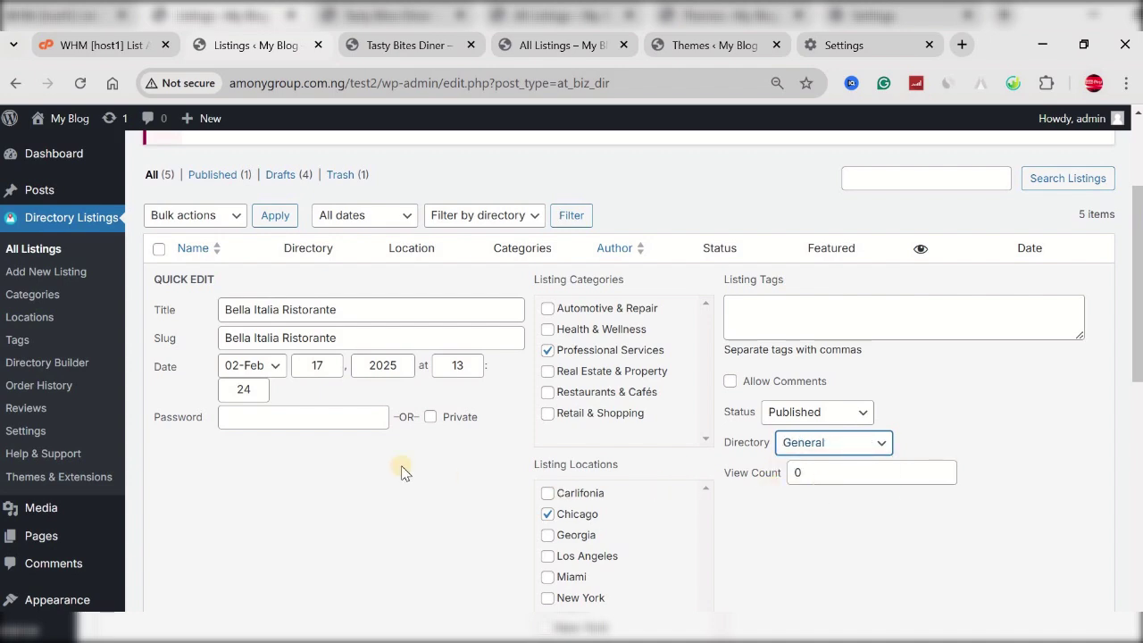
scroll(401, 471, down, 3)
click(182, 384)
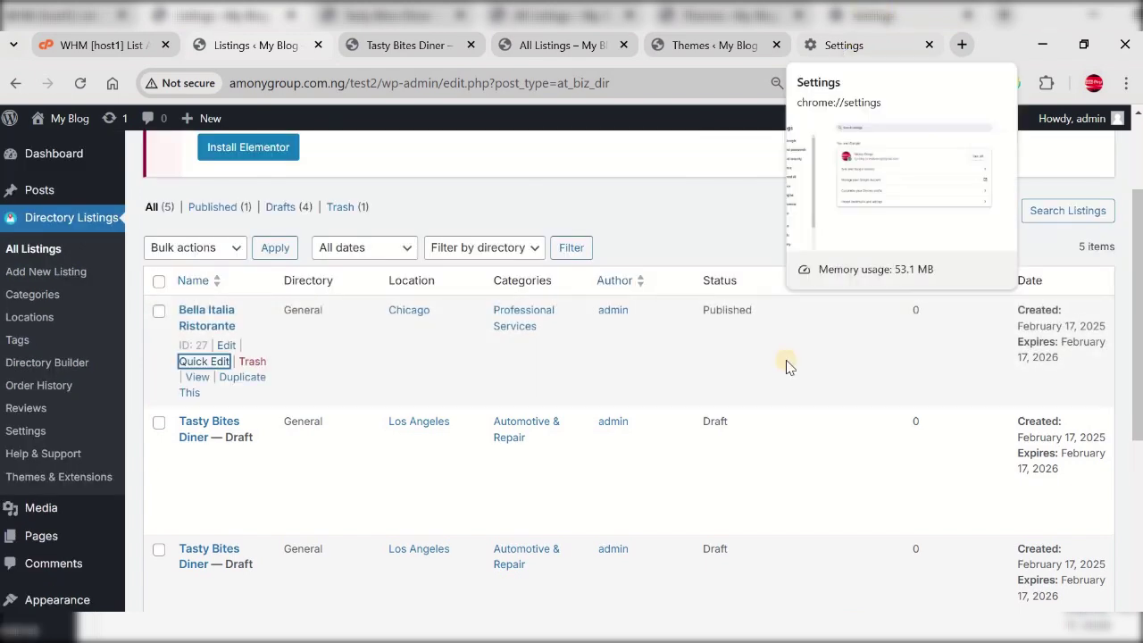
Switch to the Word document, copy the business name Glamour Fashion Boutique and return to the WordPress listings.
key(alt+Tab)
scroll(503, 447, down, 5)
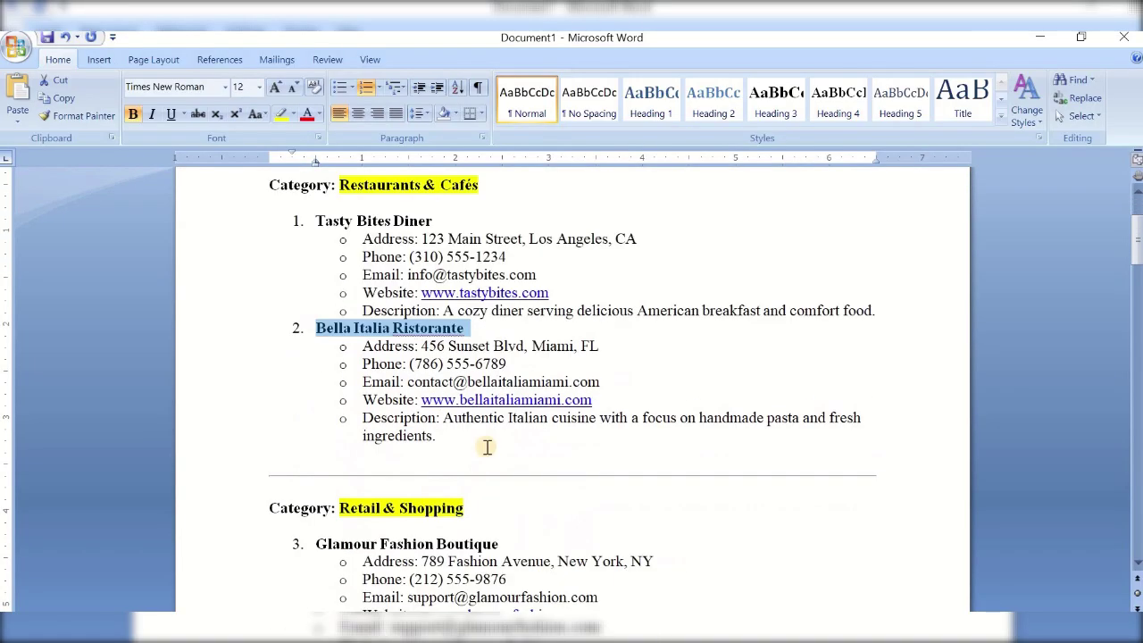
drag(504, 448, 362, 440)
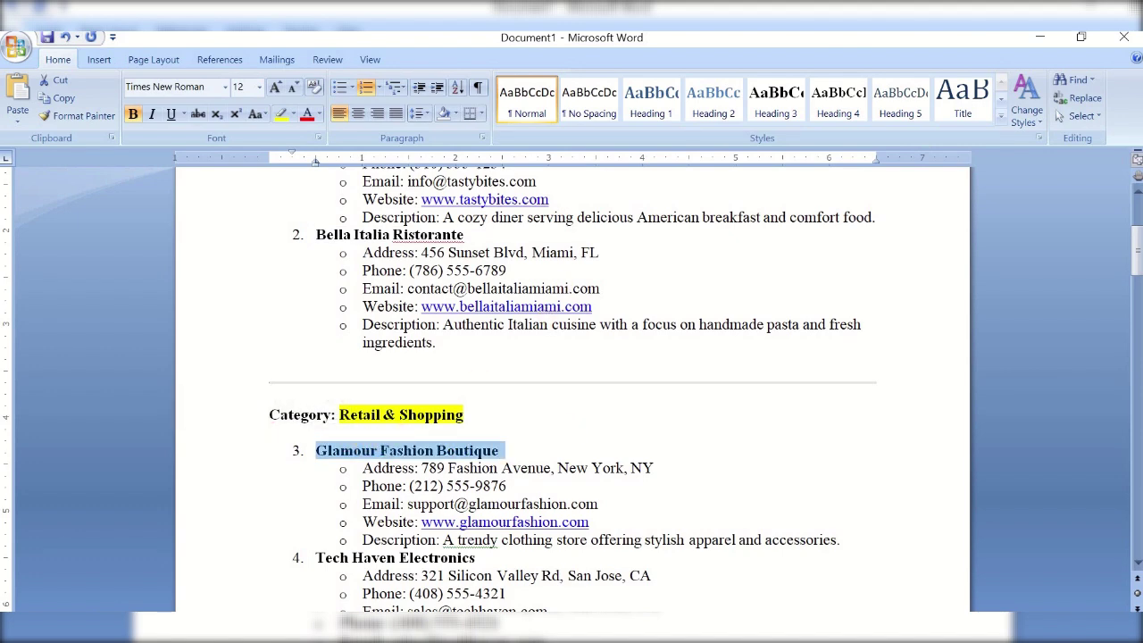
key(alt+Tab)
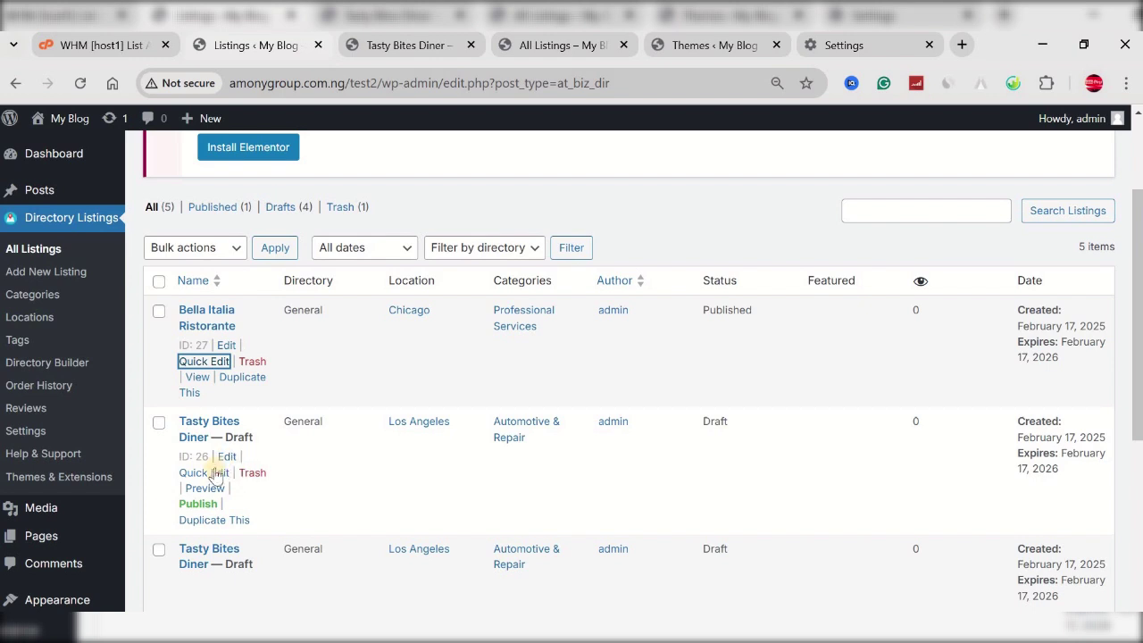
Quick-edit the draft below Bella Italia Ristorante, setting both its title and slug to Glamour Fashion Boutique without the list number.
click(212, 473)
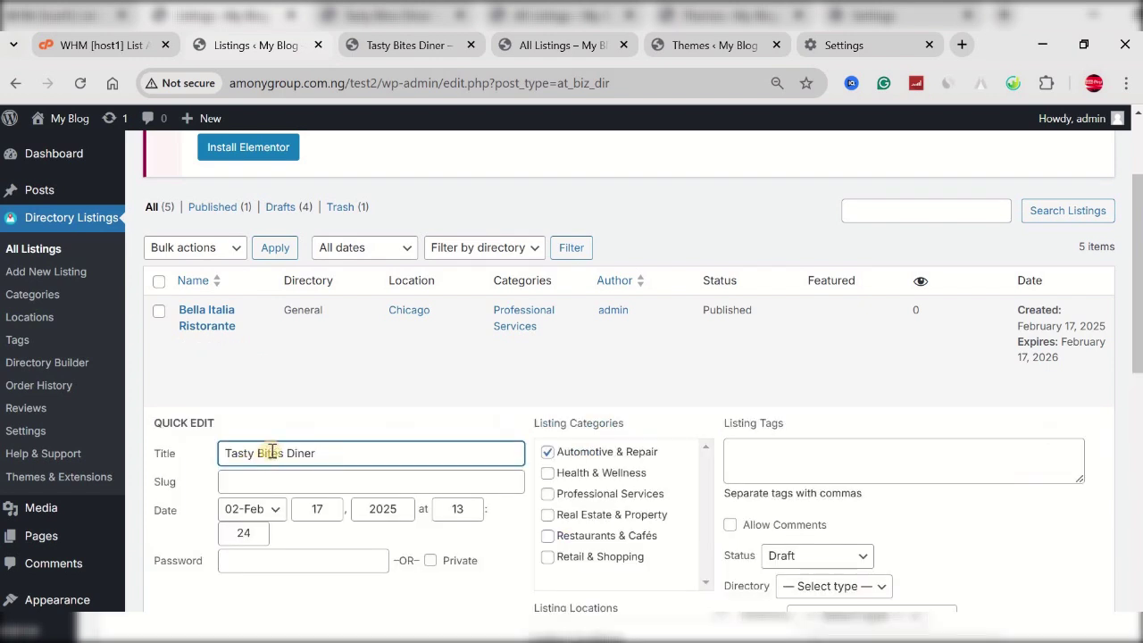
triple_click(272, 453)
text(3.	Glamour Fashion Boutique)
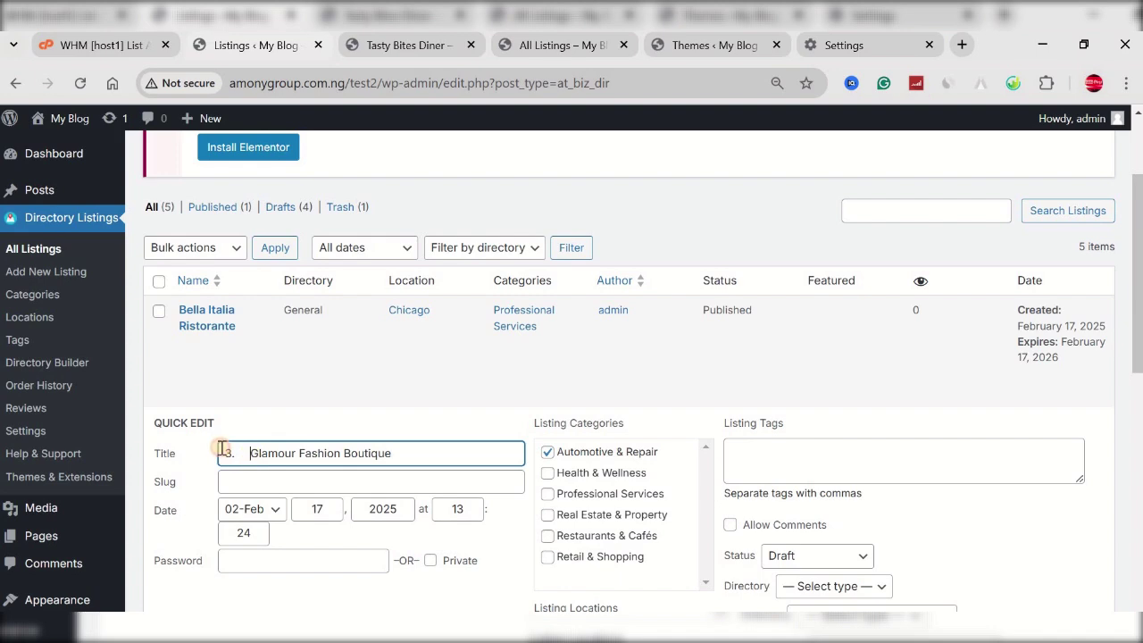
shift+click(222, 453)
key(BackSpace)
triple_click(239, 453)
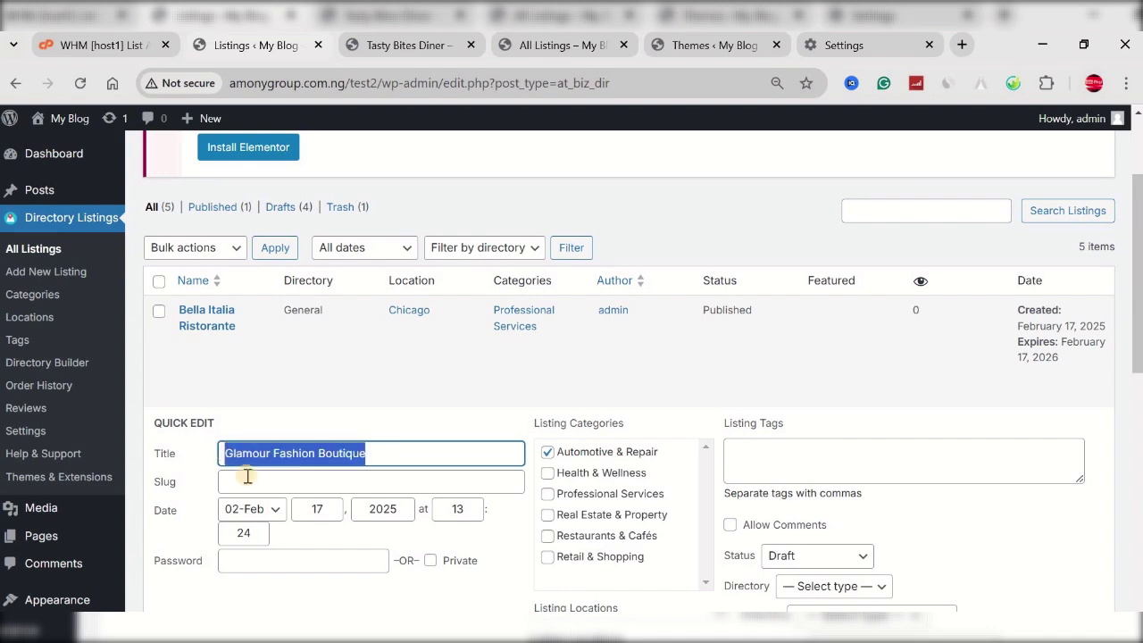
key(ctrl+c)
click(245, 480)
key(ctrl+v)
Assign Glamour Fashion Boutique only to the Retail & Shopping category and the Texas location.
scroll(482, 473, down, 1)
scroll(482, 473, down, 2)
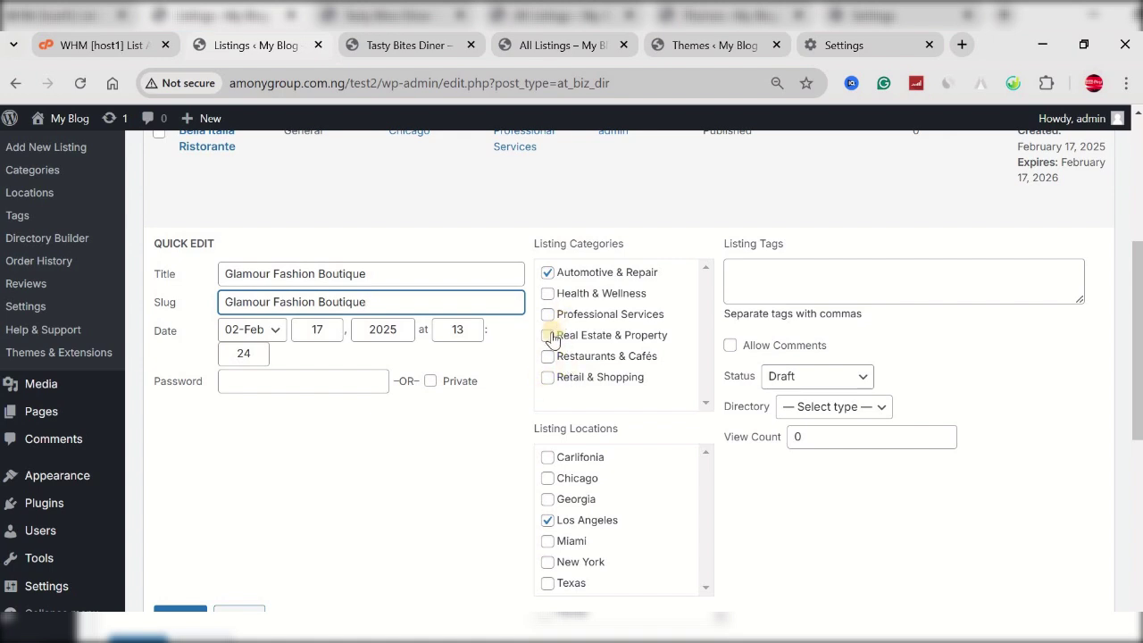
click(548, 377)
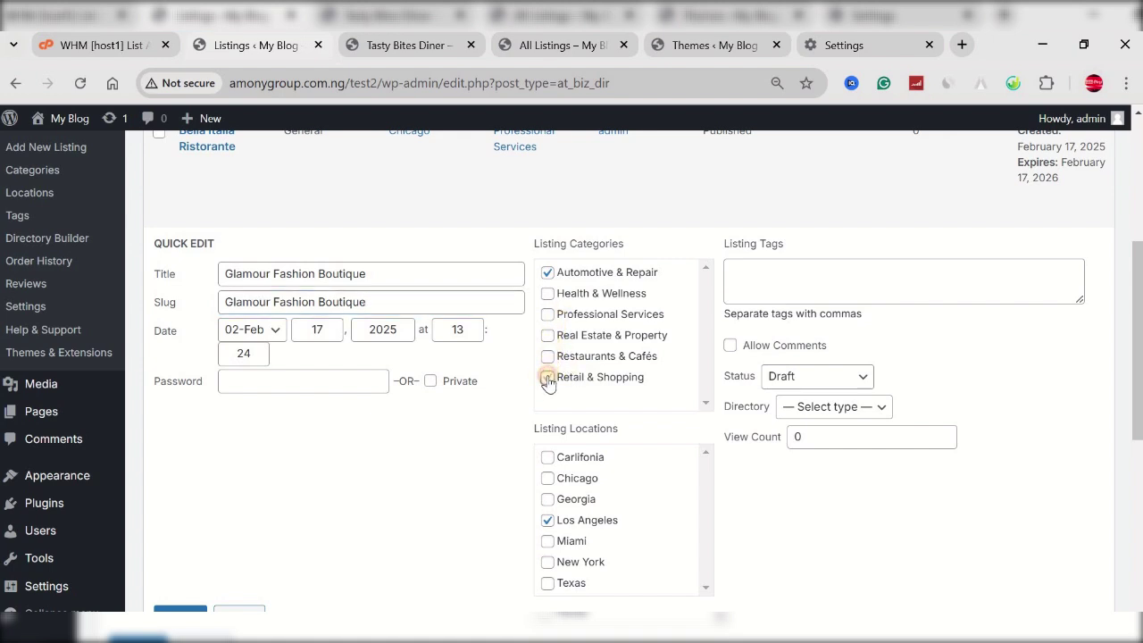
click(547, 273)
scroll(555, 448, down, 1)
scroll(556, 448, down, 1)
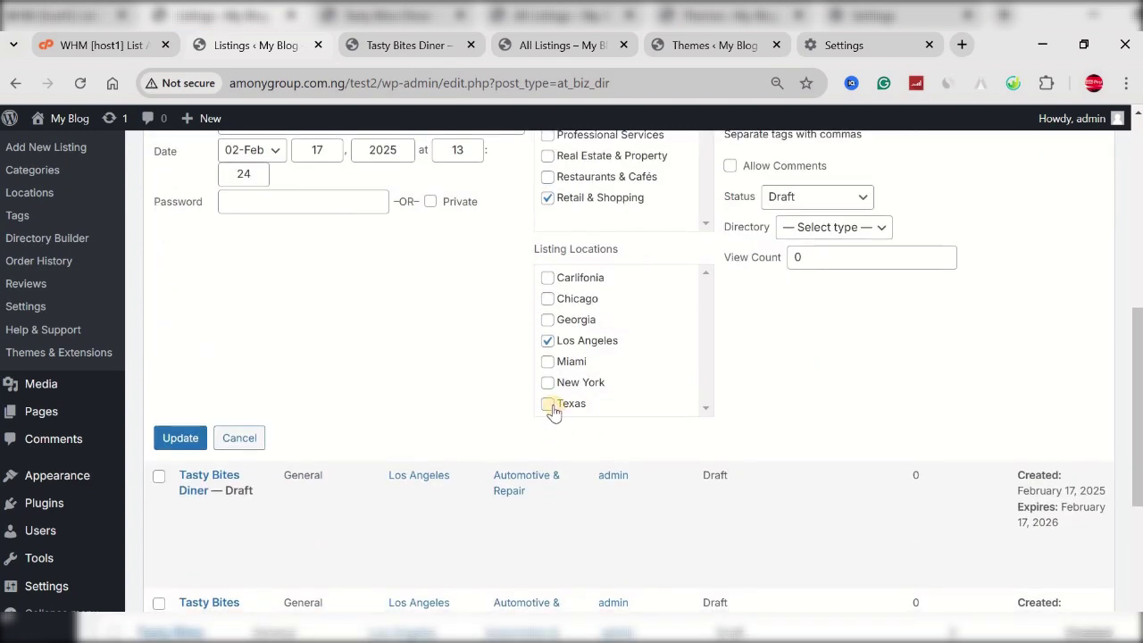
click(549, 404)
click(547, 340)
Set Glamour Fashion Boutique's status to Published and its directory to General, and save the quick edit.
scroll(786, 357, up, 1)
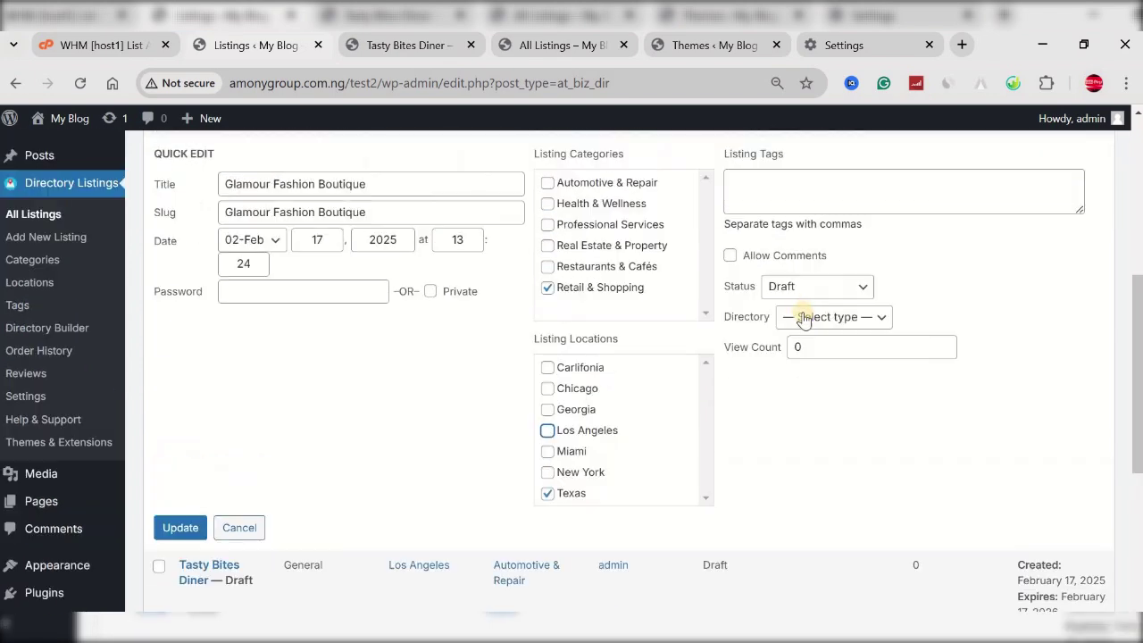
click(813, 297)
click(813, 308)
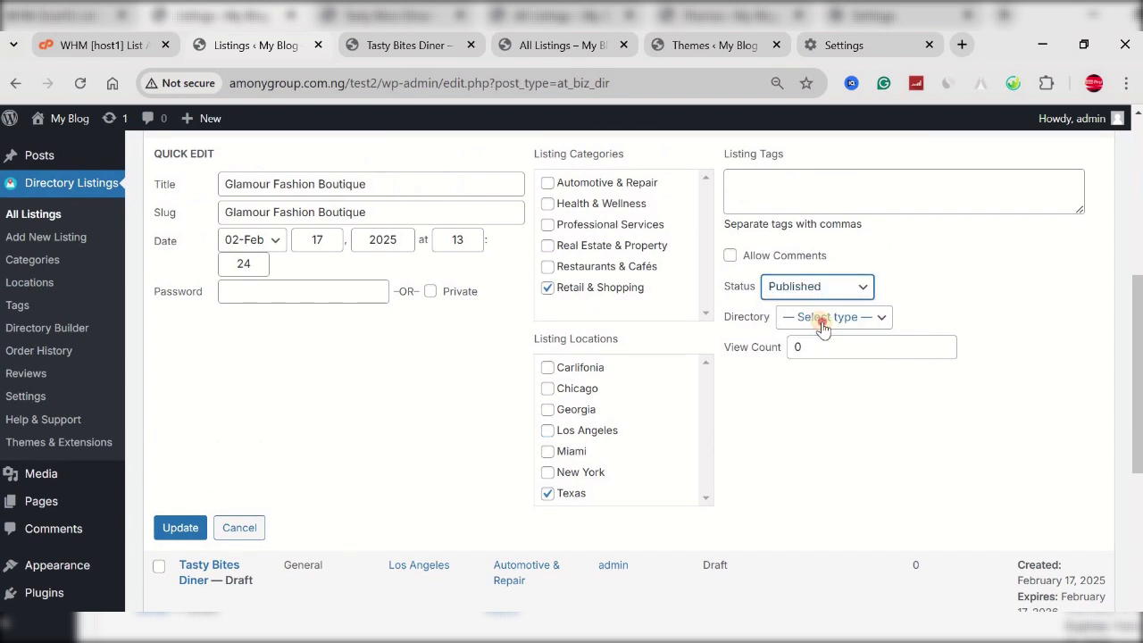
click(830, 317)
click(820, 362)
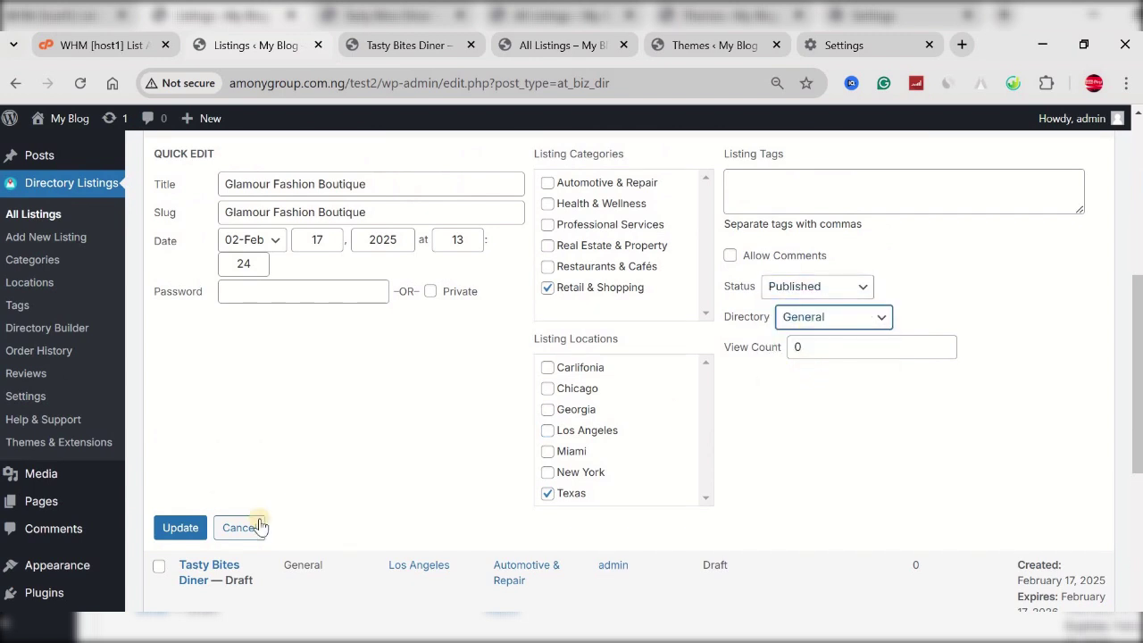
click(177, 529)
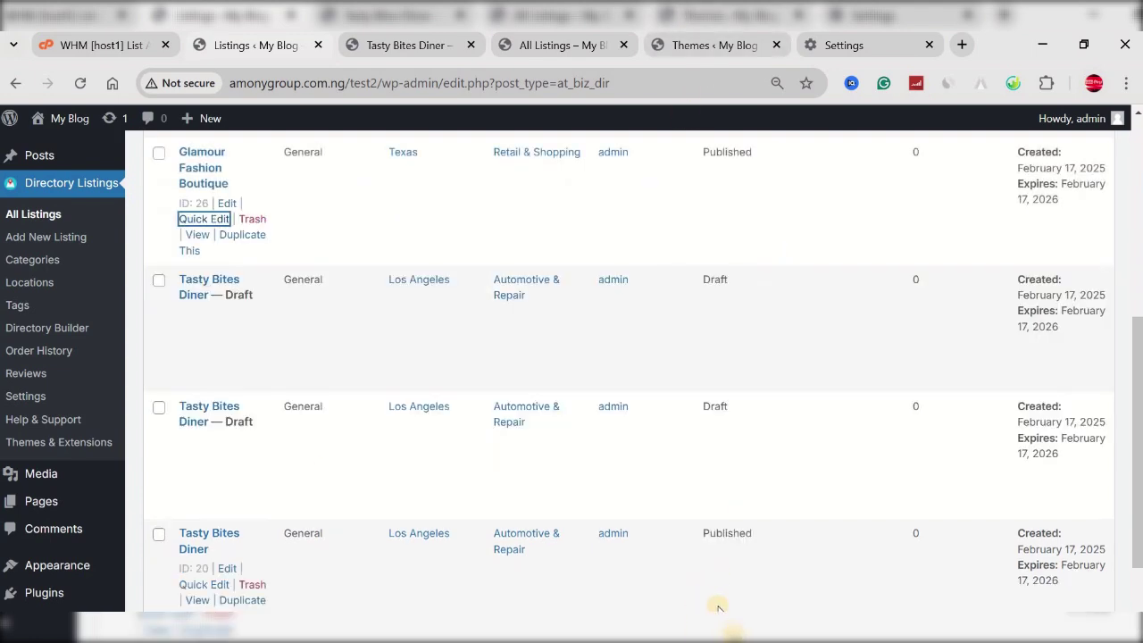
Switch to the Word document, copy the business name Tech Haven Electronics and return to the WordPress listings.
key(alt+Tab)
scroll(548, 469, down, 4)
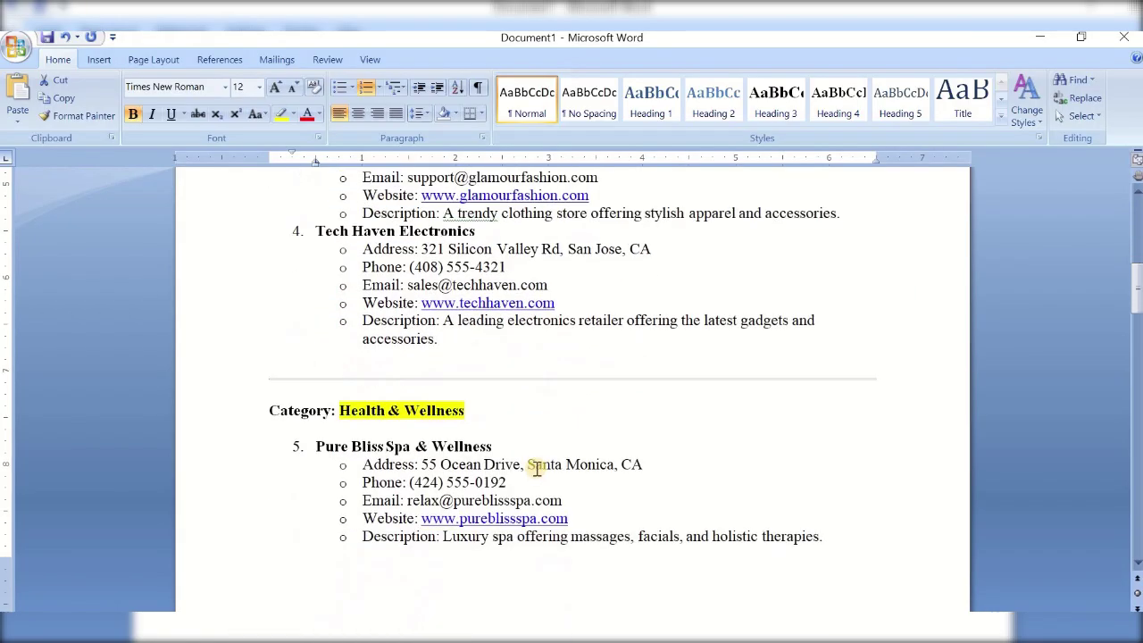
scroll(533, 467, up, 2)
drag(482, 326, 343, 330)
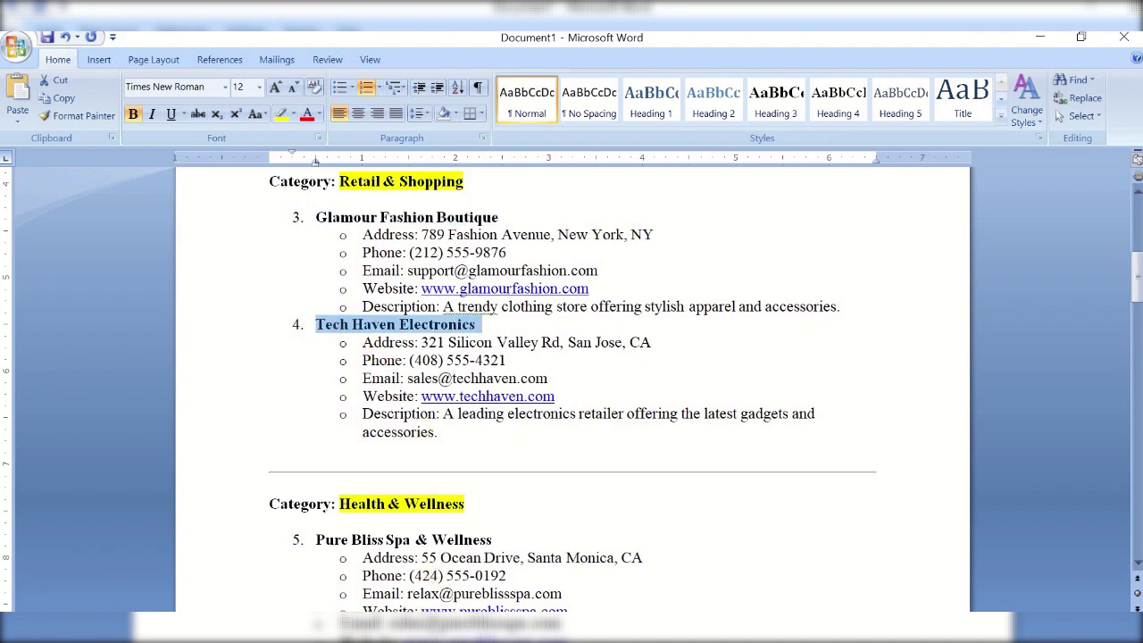
key(alt+Tab)
Quick-edit the draft below Glamour Fashion Boutique, setting both its title and slug to Tech Haven Electronics without the list number.
click(205, 330)
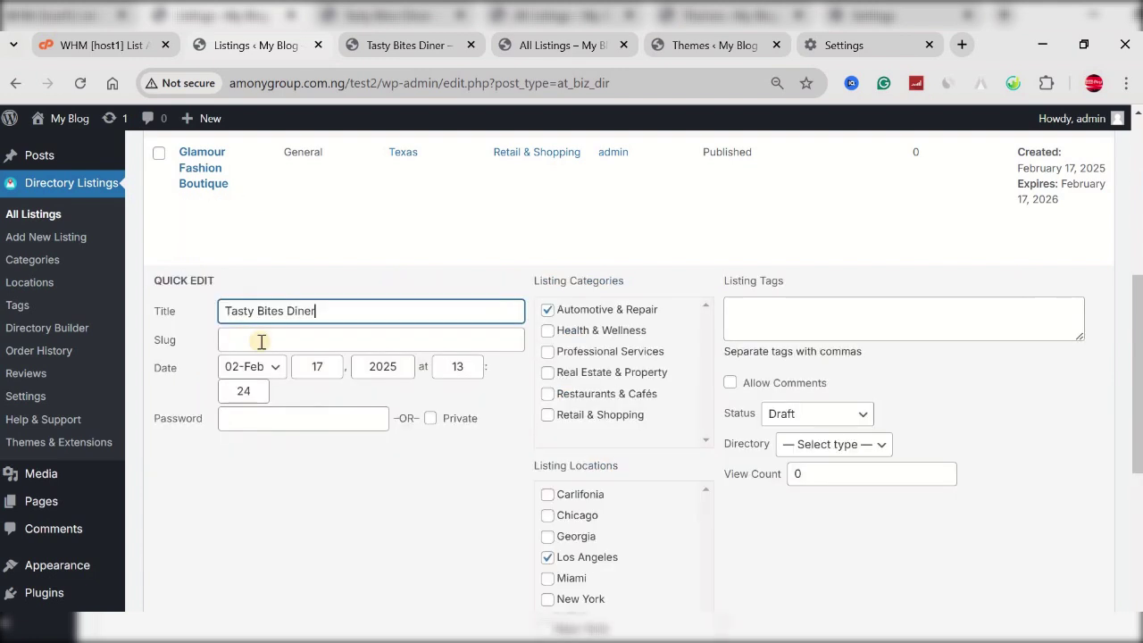
key(ctrl+a)
key(ctrl+v)
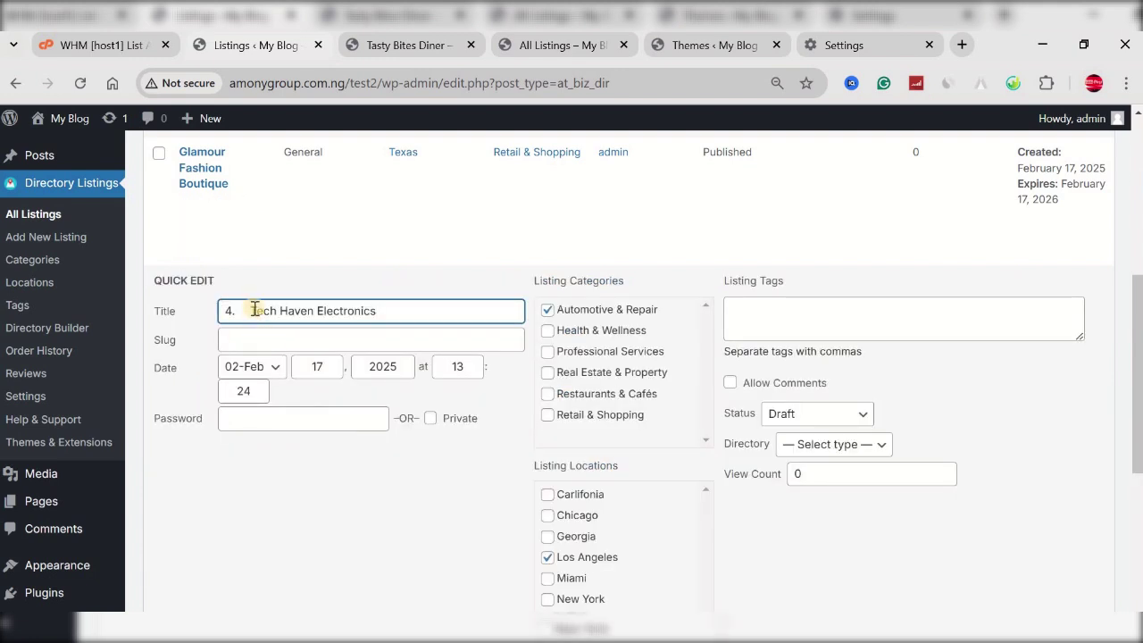
drag(220, 309, 202, 315)
key(BackSpace)
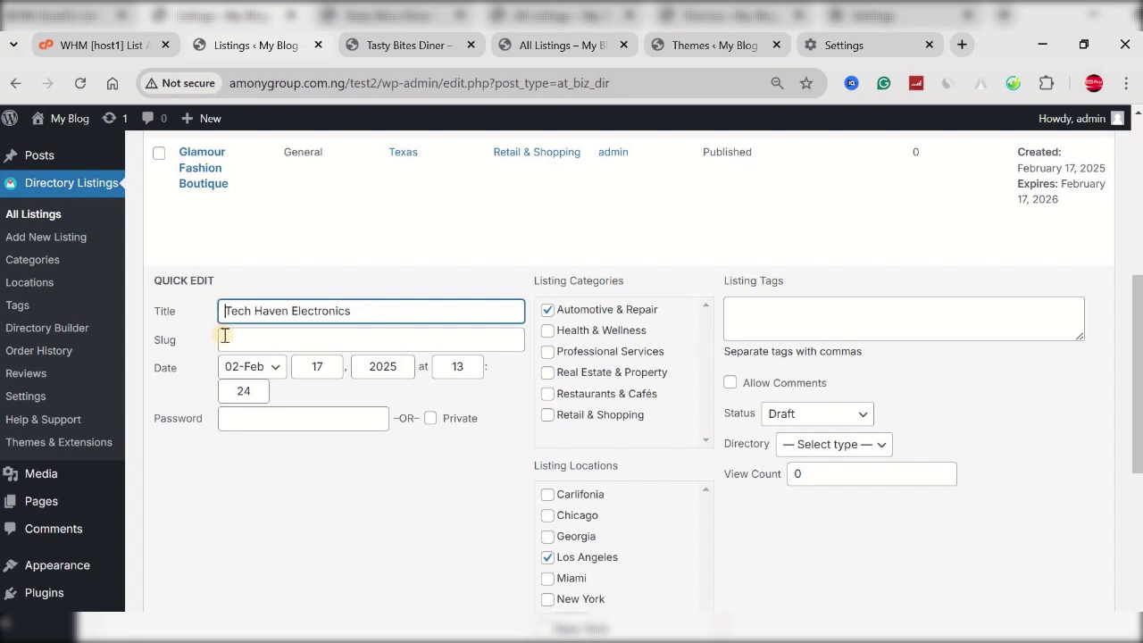
key(ctrl+a)
click(243, 337)
key(ctrl+v)
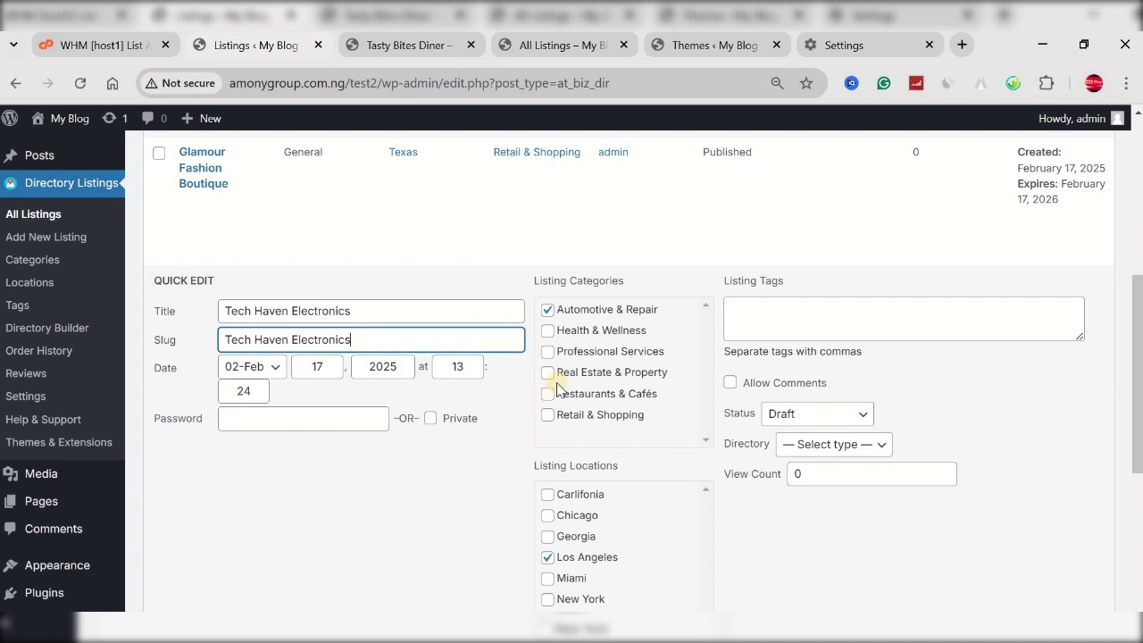
Assign Tech Haven Electronics only to the Georgia location, with status Published and directory General, and save the quick edit.
click(549, 536)
click(547, 557)
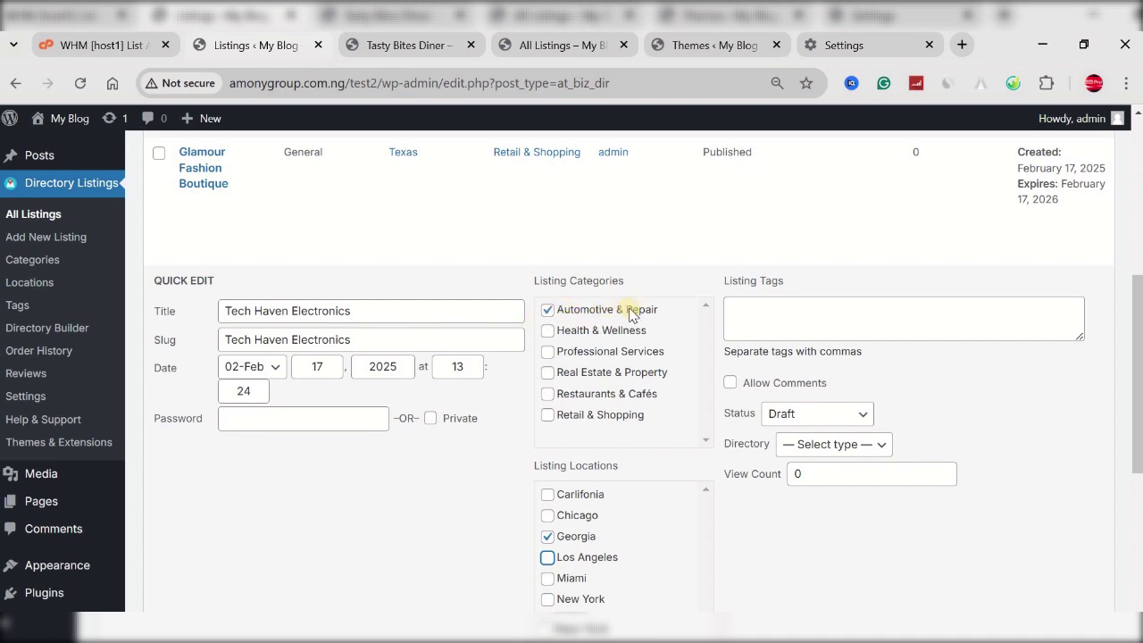
click(819, 418)
click(816, 438)
click(843, 444)
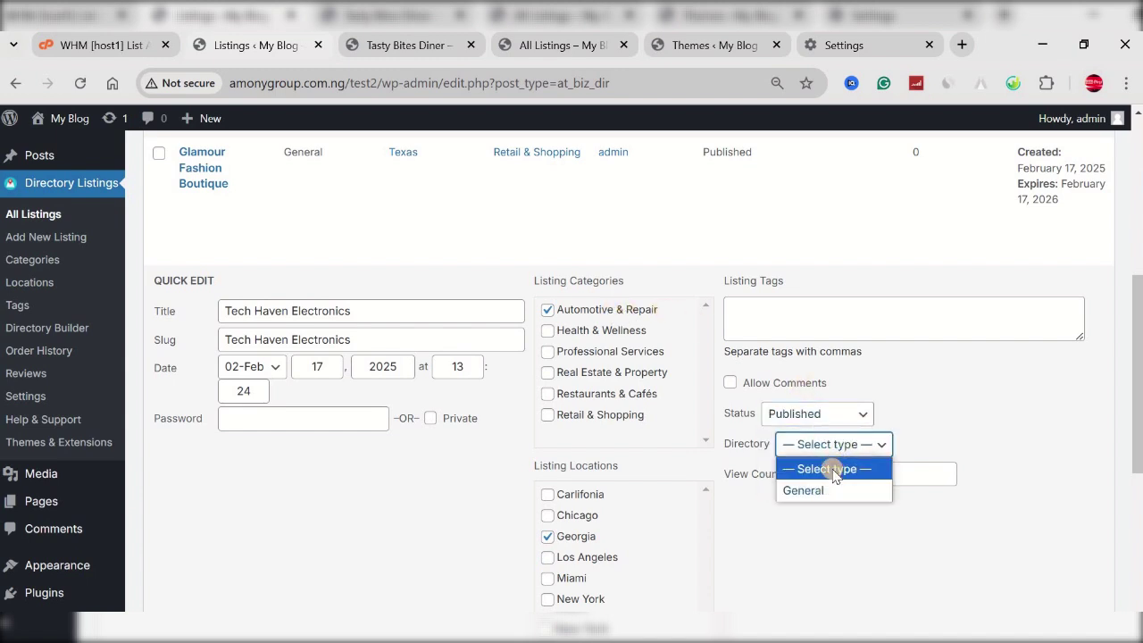
click(804, 491)
scroll(268, 420, down, 3)
click(191, 390)
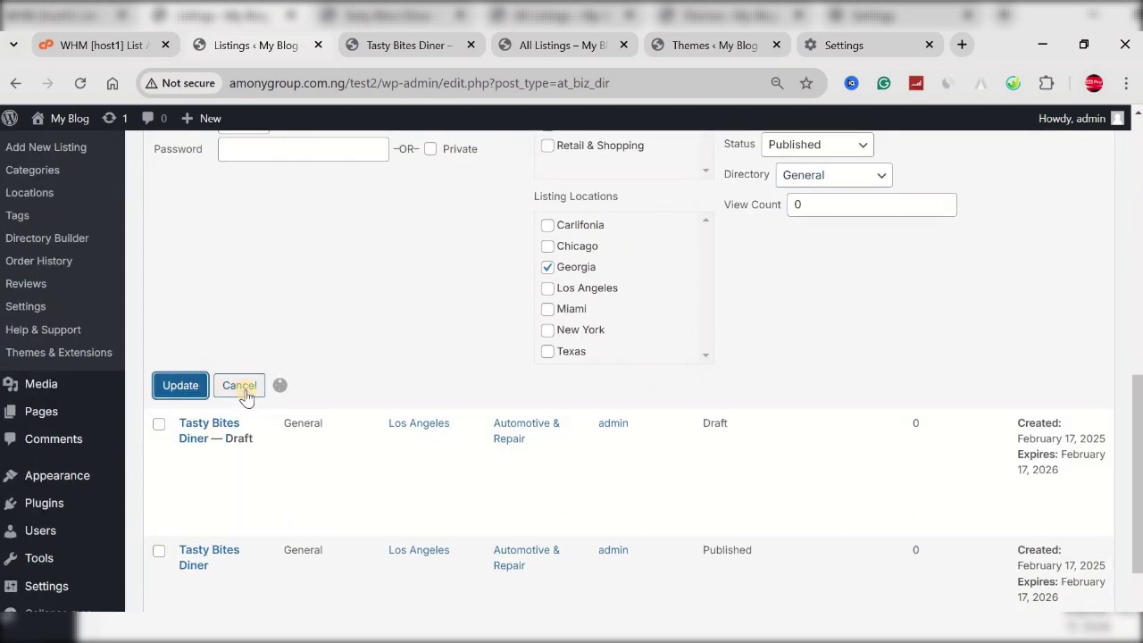
Switch to the Word document, copy the business name Pure Bliss Spa & Wellness and return to the WordPress listings.
scroll(247, 395, down, 2)
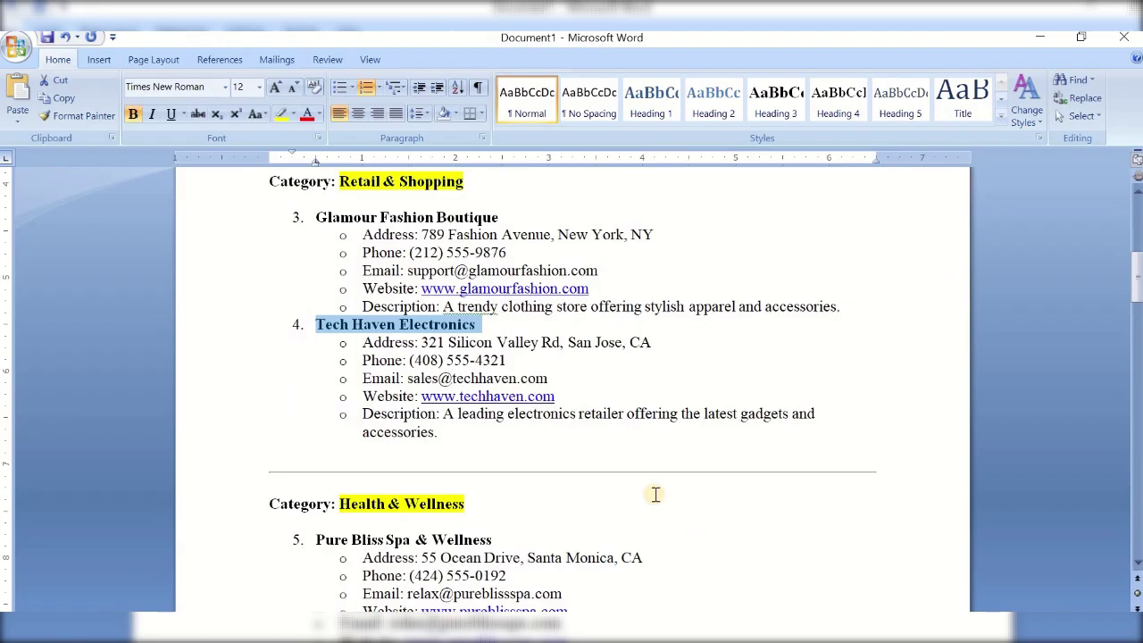
scroll(513, 460, down, 2)
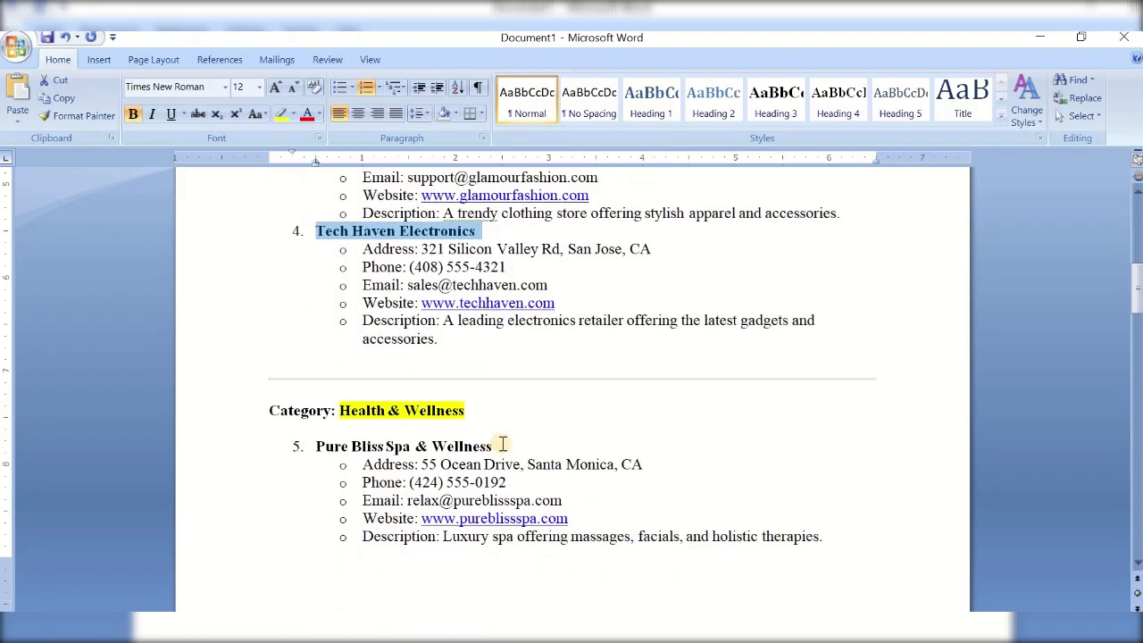
drag(503, 444, 342, 444)
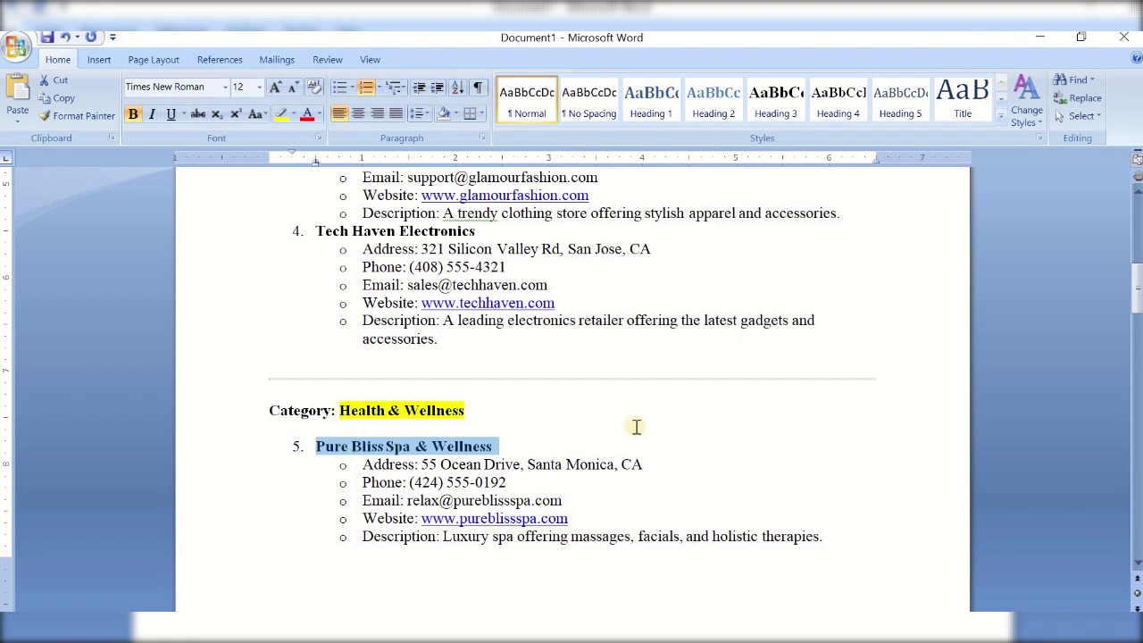
key(alt+Tab)
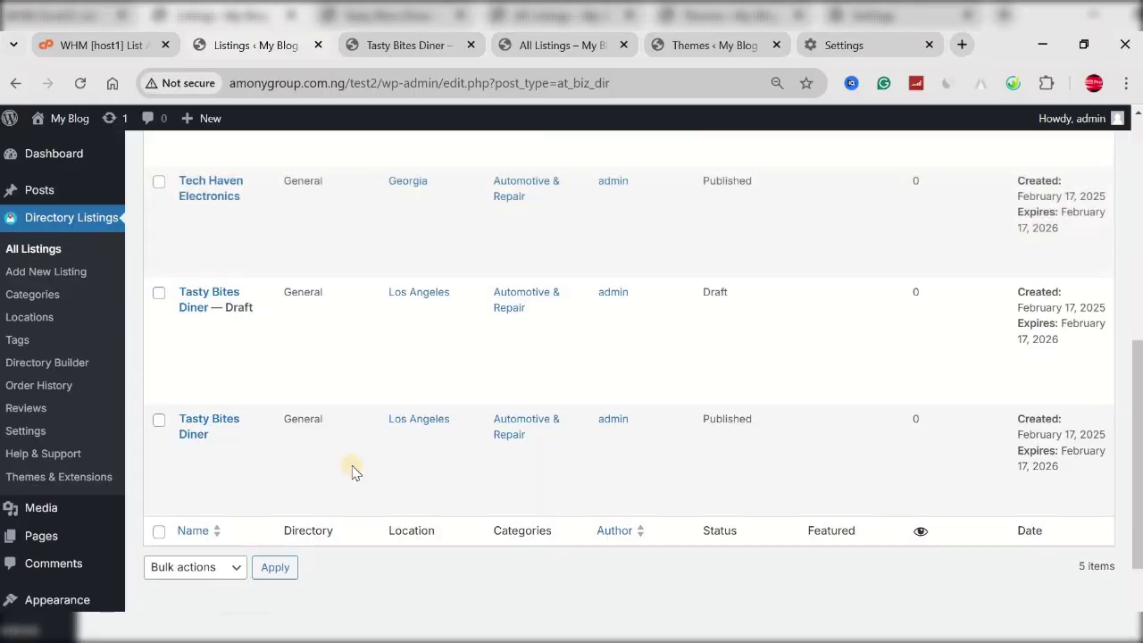
Quick-edit the remaining Tasty Bites Diner draft, setting both its title and slug to Pure Bliss Spa & Wellness without the list number.
mouse_move(240, 325)
click(213, 347)
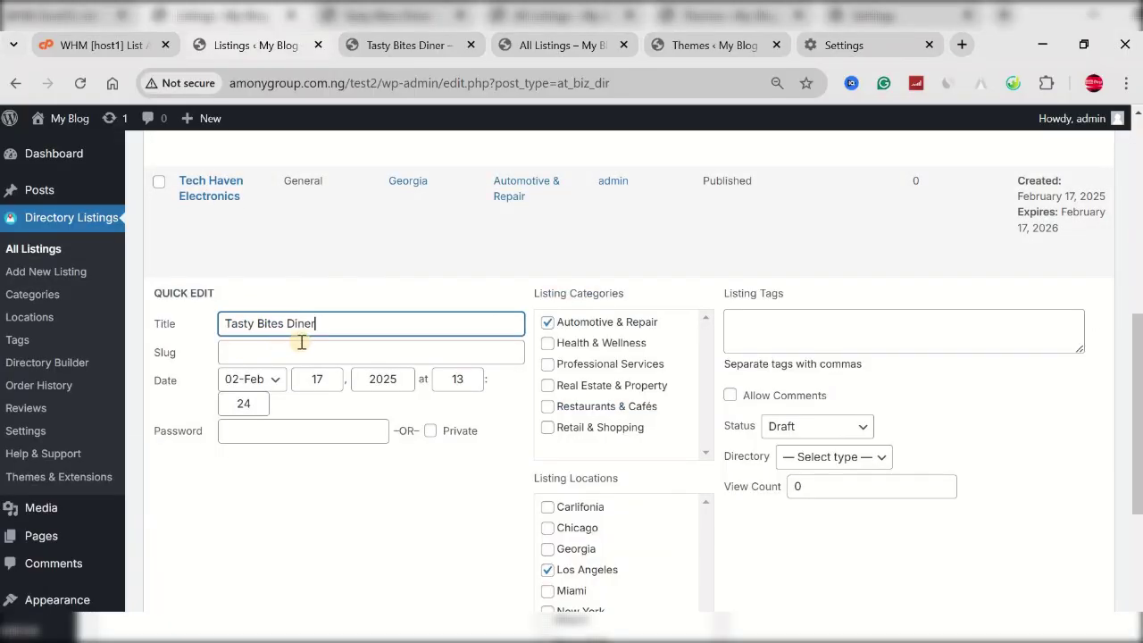
key(ctrl+a)
text(5.	Pure Bliss Spa & Wellness)
drag(251, 325, 215, 324)
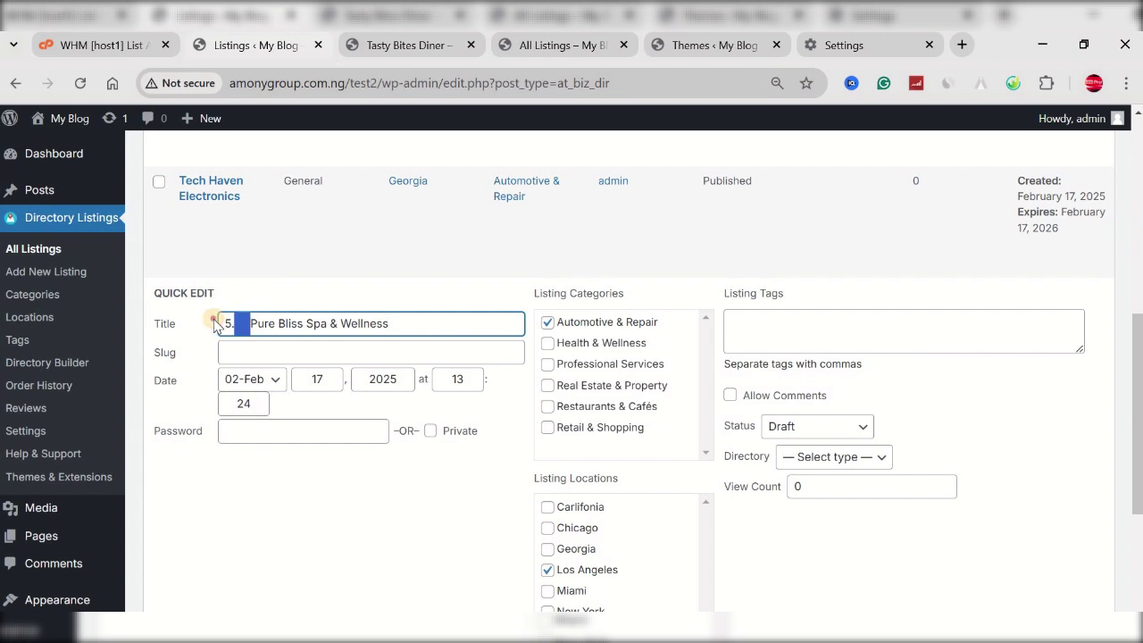
key(BackSpace)
key(ctrl+a)
key(ctrl+c)
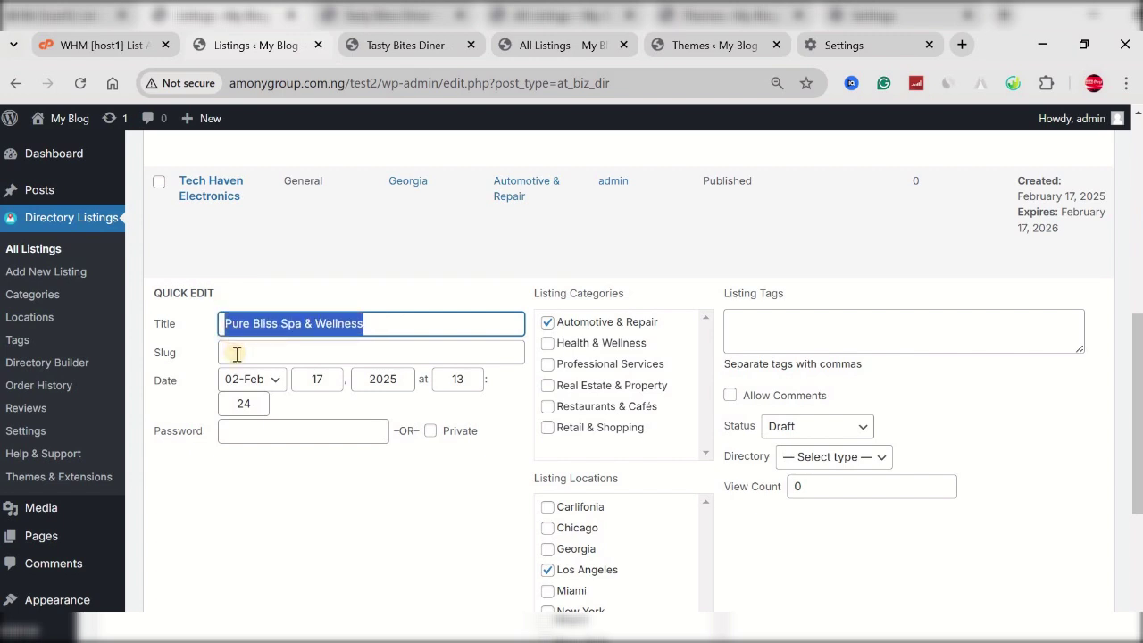
click(239, 352)
key(ctrl+v)
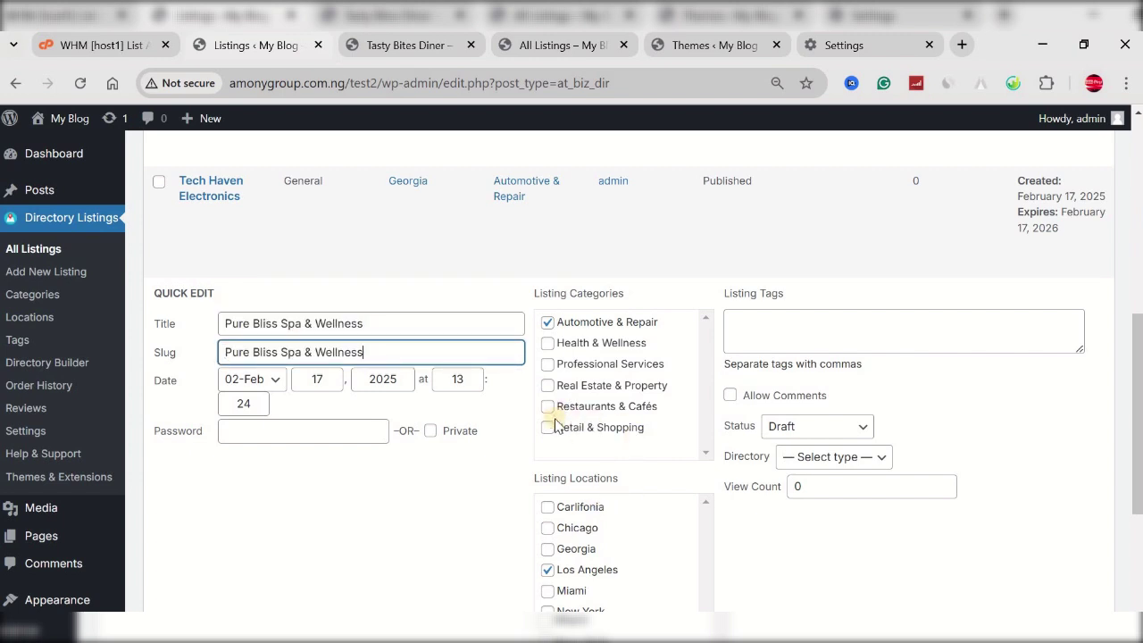
Assign Pure Bliss Spa & Wellness only to the Health & Wellness category and the New York location.
click(549, 324)
click(547, 343)
scroll(538, 406, down, 2)
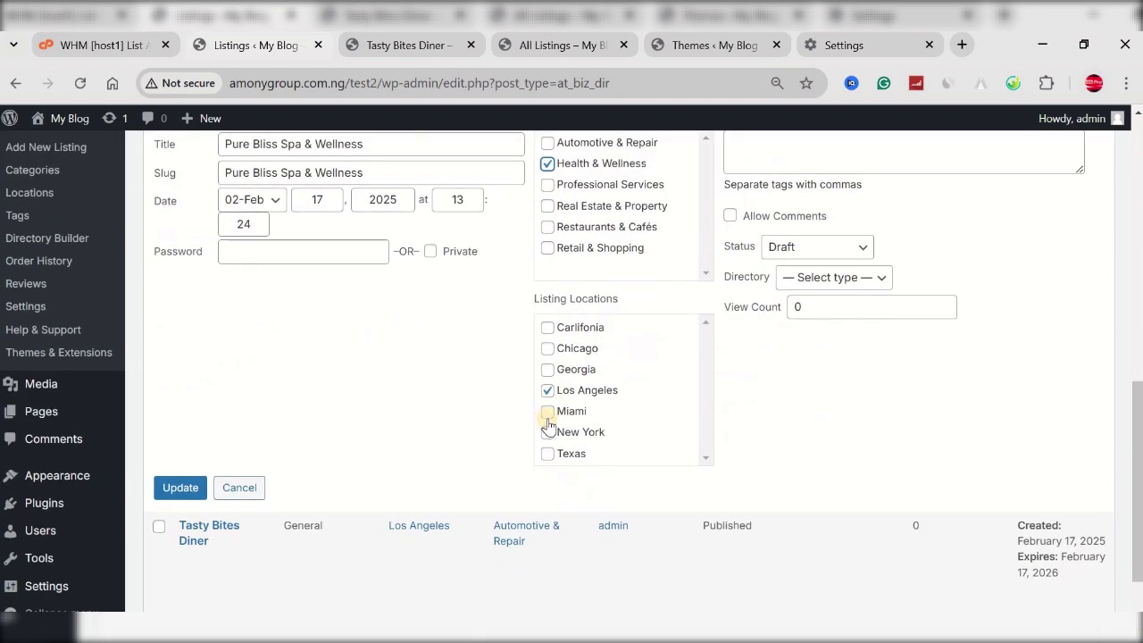
click(548, 433)
click(546, 390)
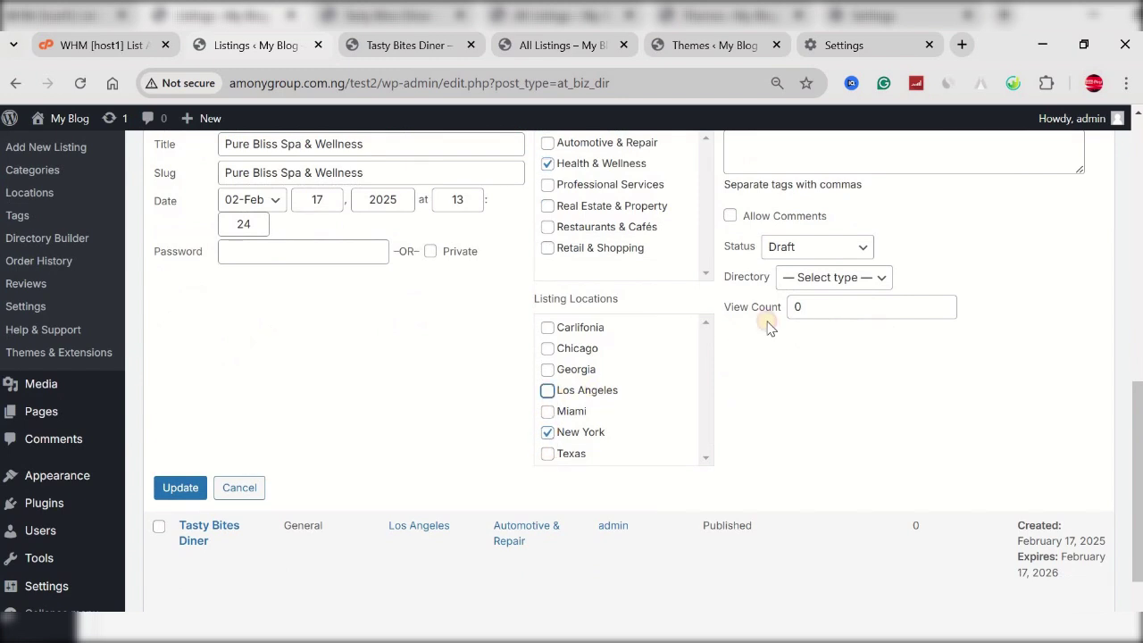
Set Pure Bliss Spa & Wellness's status to Published and its directory to General, and save the quick edit.
click(806, 247)
click(804, 272)
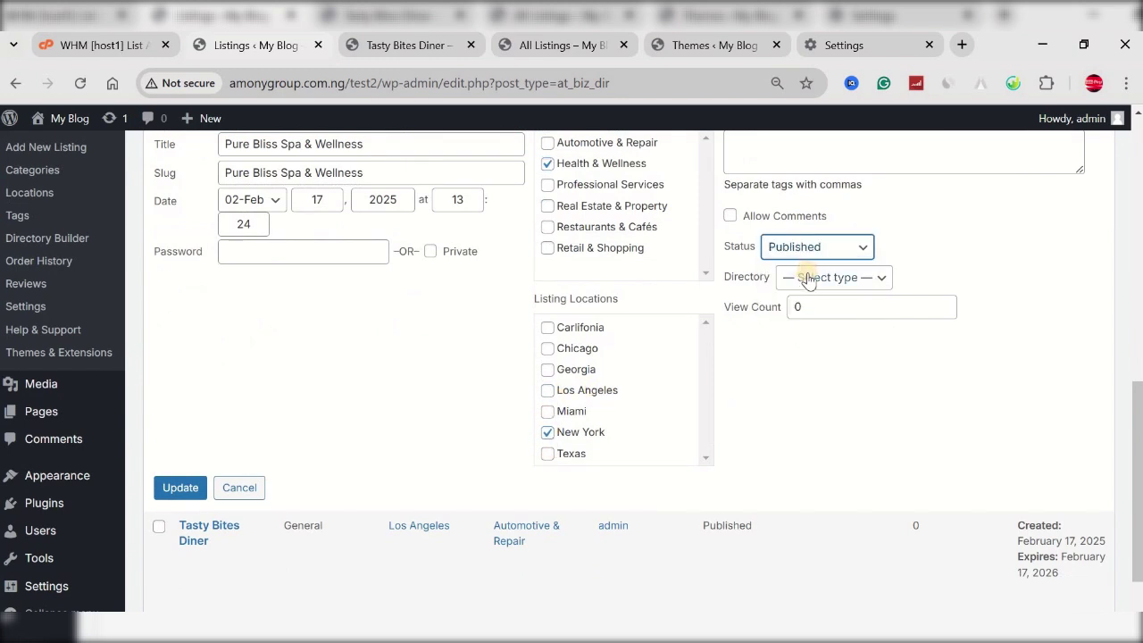
click(822, 278)
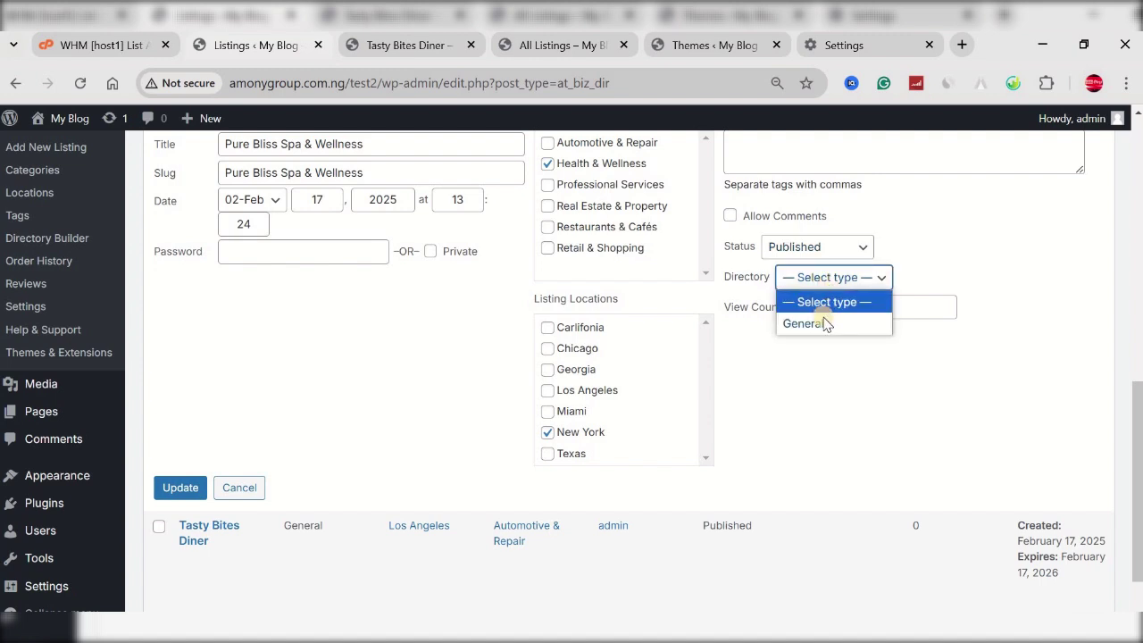
click(823, 323)
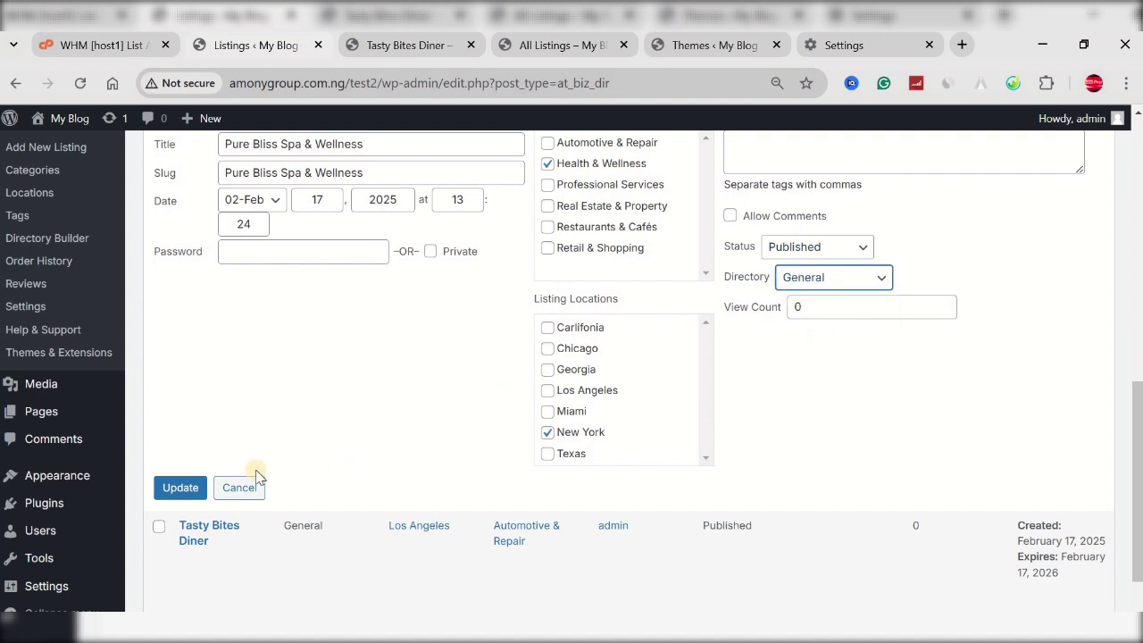
click(183, 487)
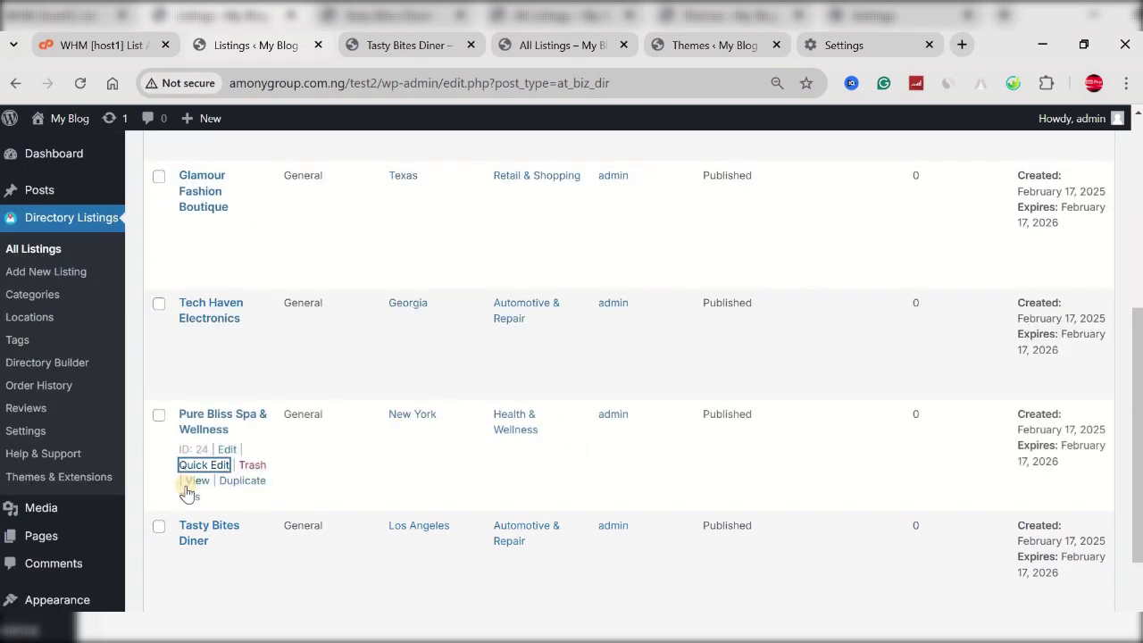
Look over the edited listings in the admin table, and reload the public Tasty Bites Diner page.
scroll(280, 447, up, 3)
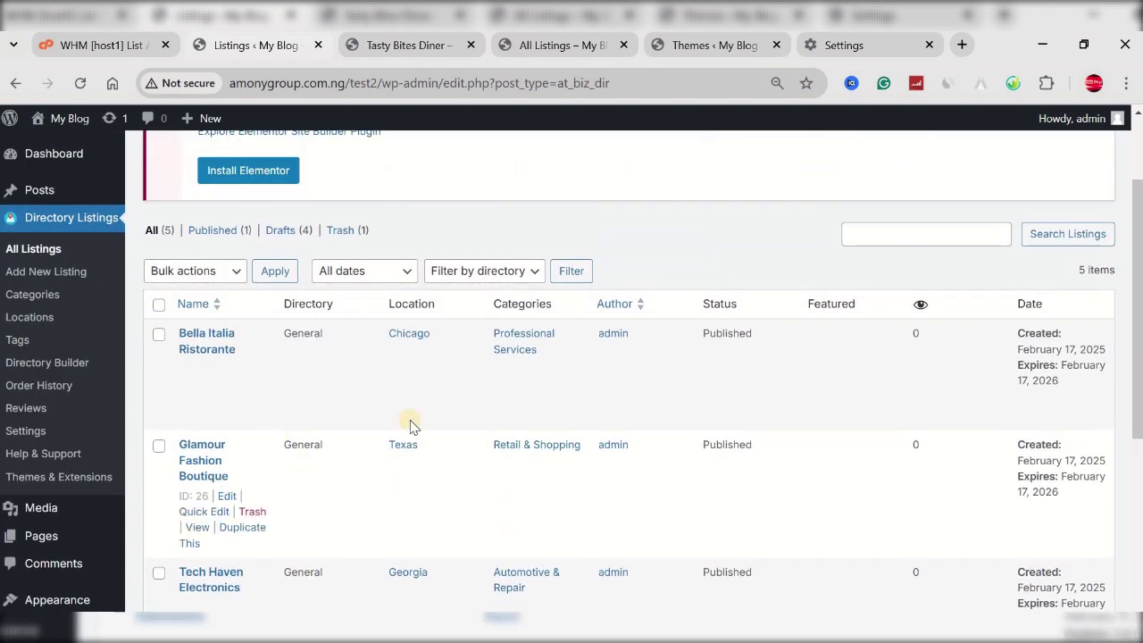
scroll(447, 339, down, 2)
scroll(447, 346, up, 2)
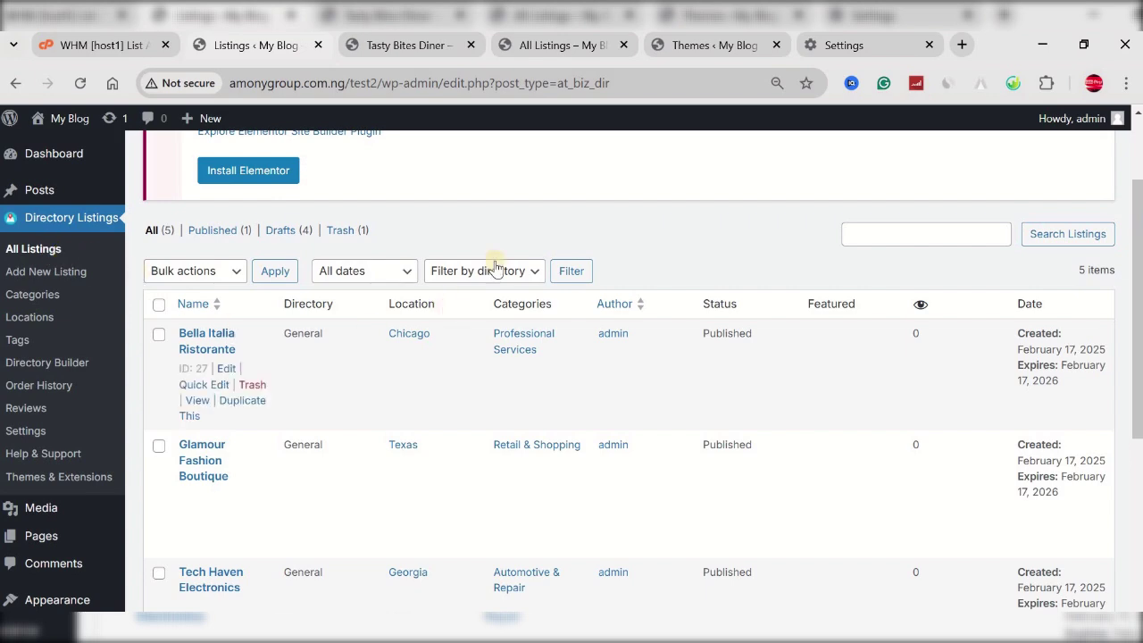
click(402, 46)
scroll(398, 384, up, 3)
scroll(402, 393, up, 3)
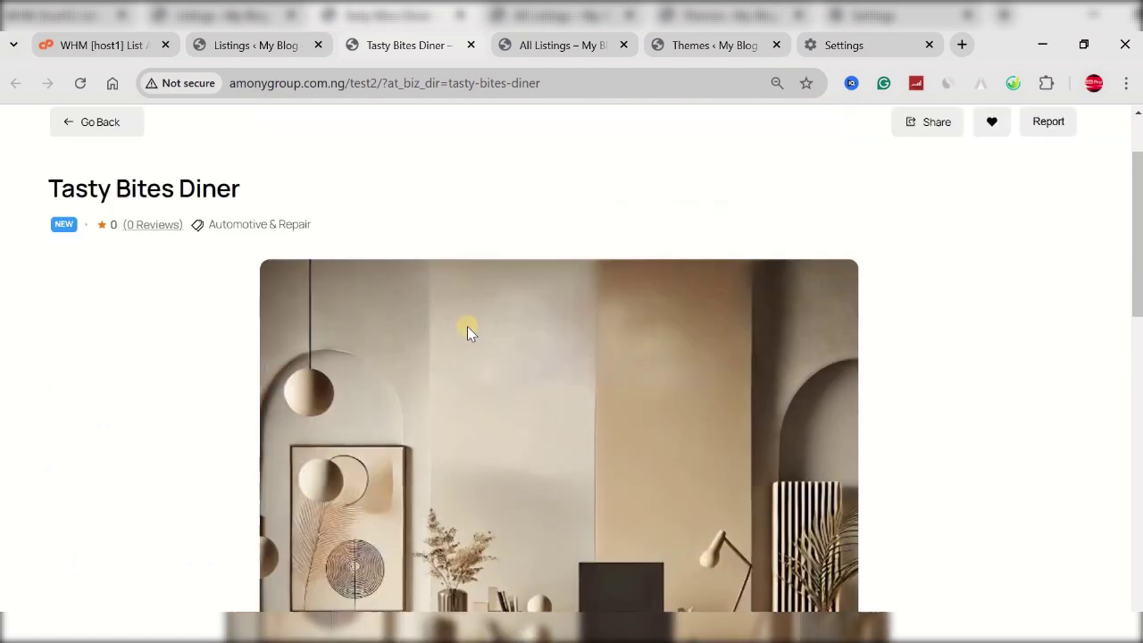
click(81, 85)
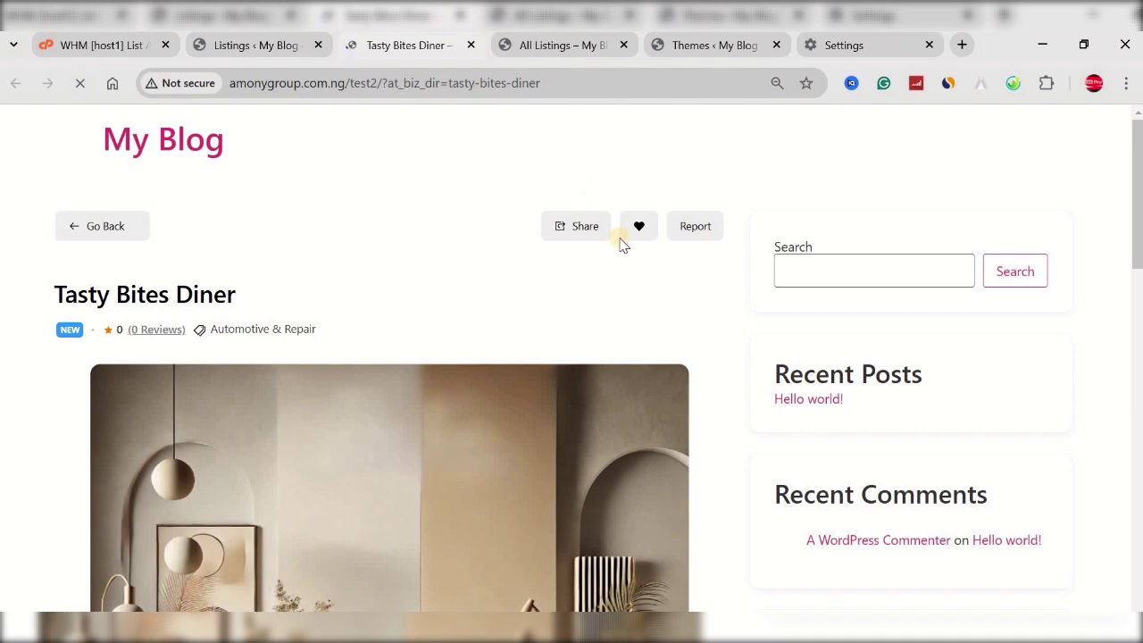
Try to go back from the public Tasty Bites Diner page, and switch to the public All Listings page.
scroll(441, 298, down, 1)
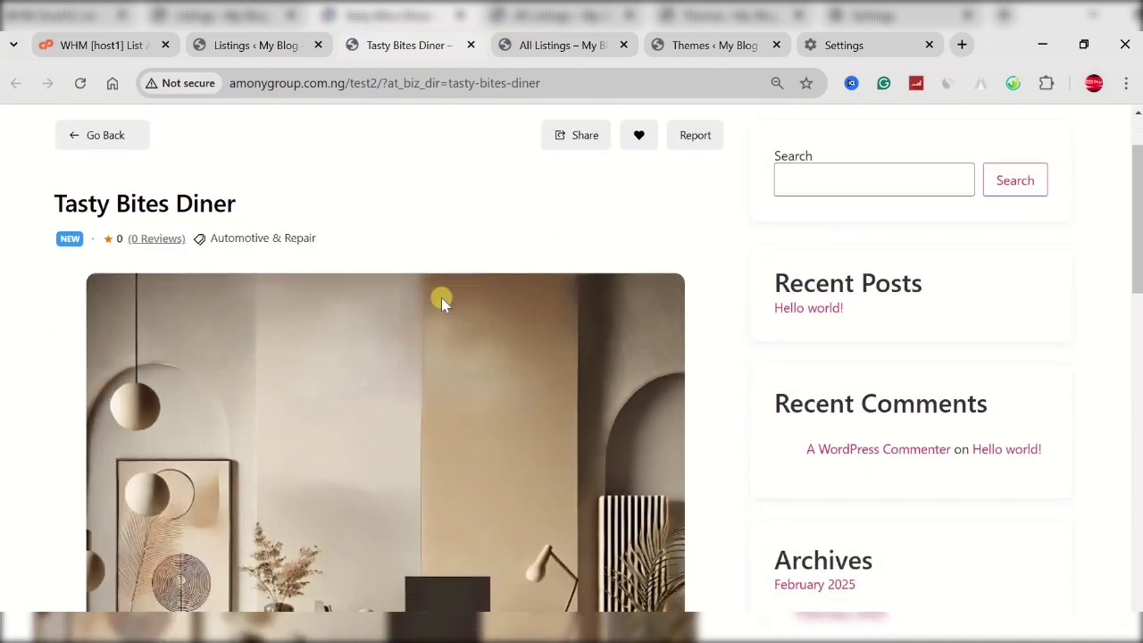
scroll(423, 298, up, 1)
scroll(184, 169, down, 1)
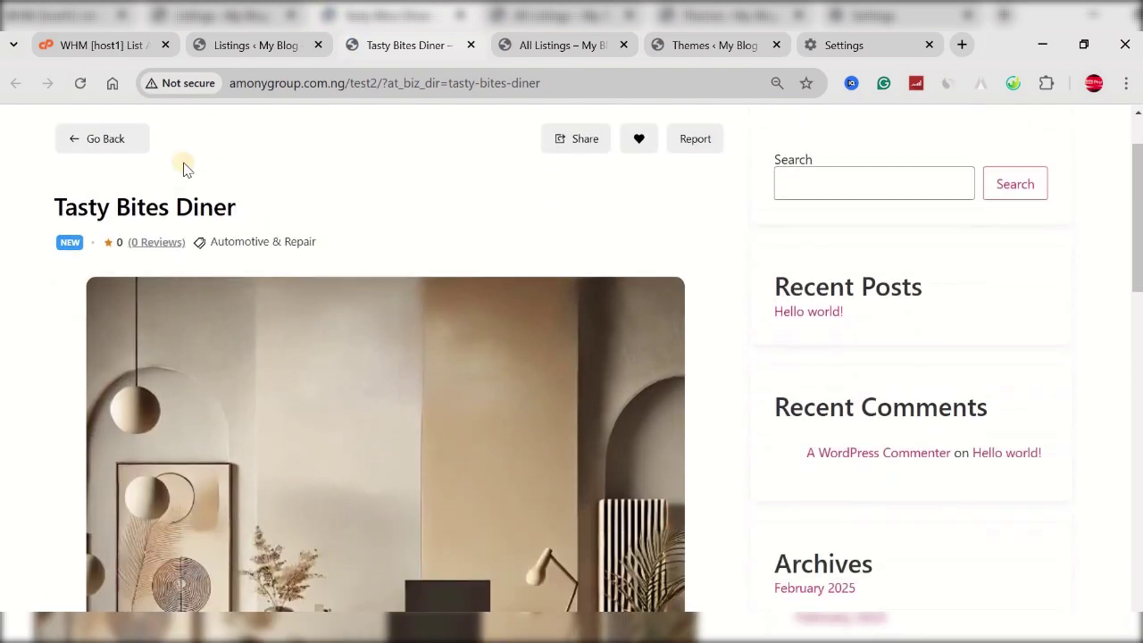
click(111, 137)
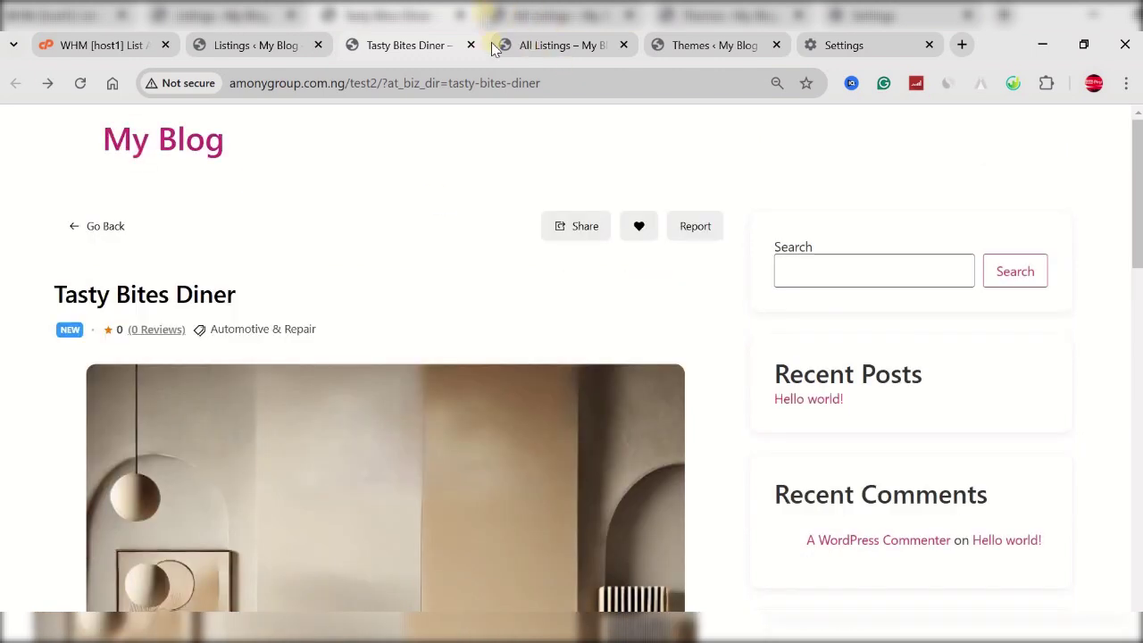
click(518, 45)
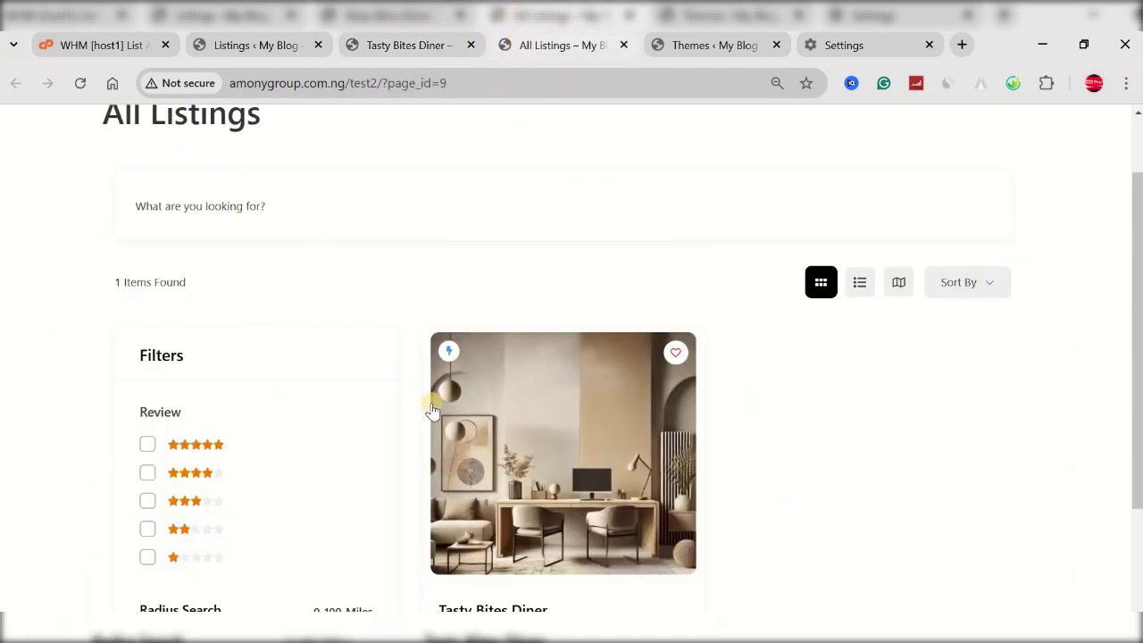
Look over the public All Listings page and reload it.
scroll(432, 409, down, 1)
scroll(204, 148, up, 1)
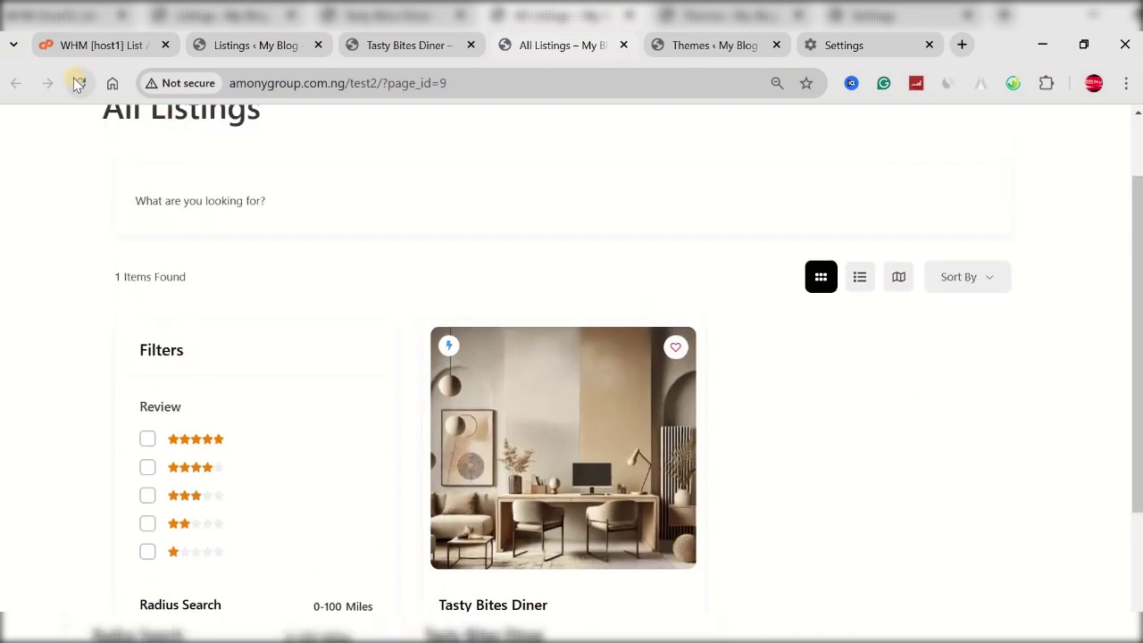
scroll(594, 451, down, 2)
scroll(582, 444, up, 1)
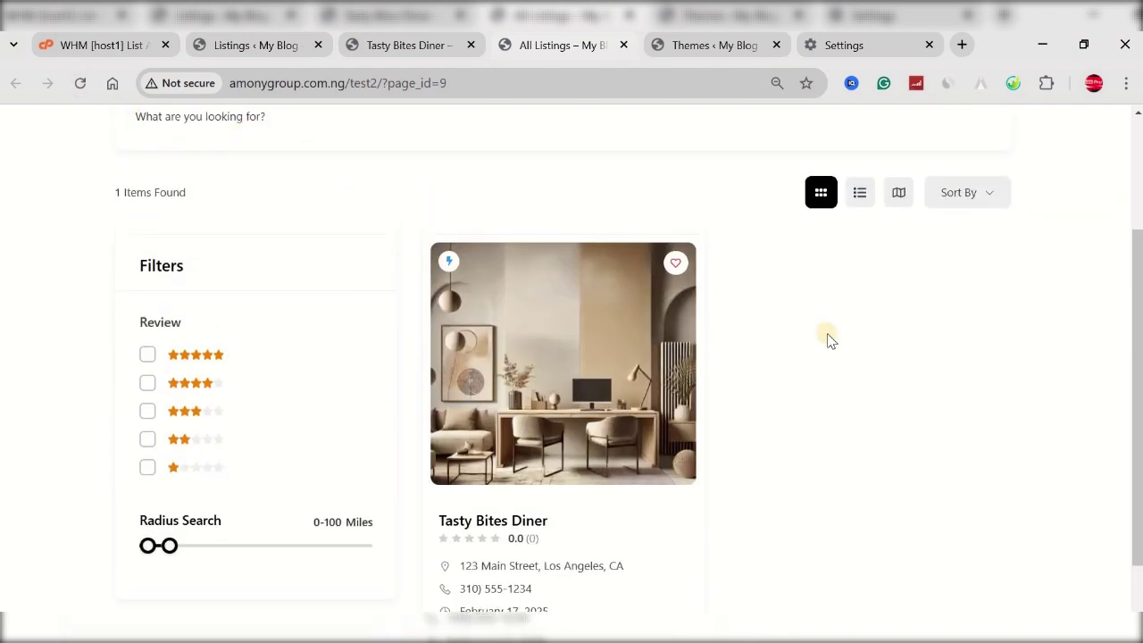
click(79, 84)
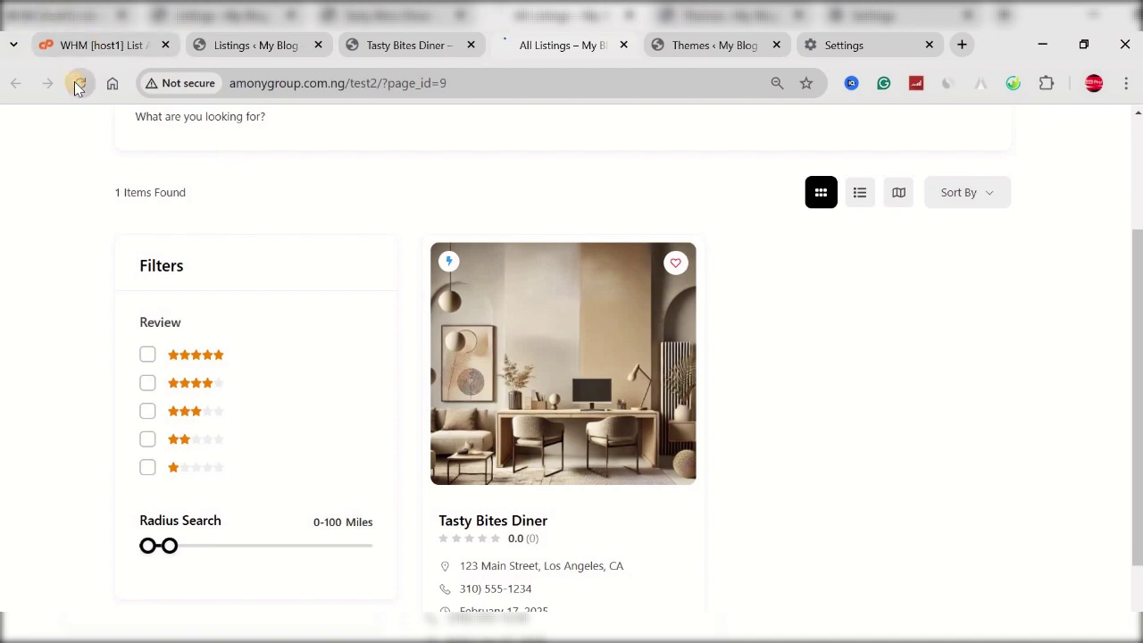
Examine the listing cards on the reloaded All Listings page, including their addresses, categories and the review filters.
scroll(715, 423, down, 5)
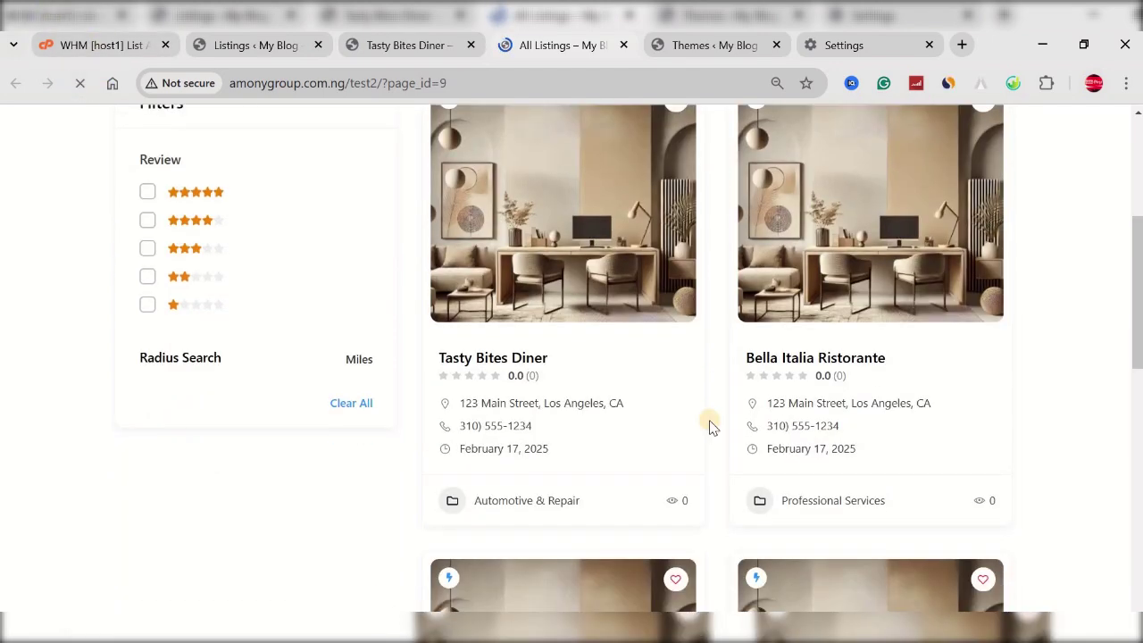
scroll(712, 427, down, 4)
scroll(712, 427, up, 8)
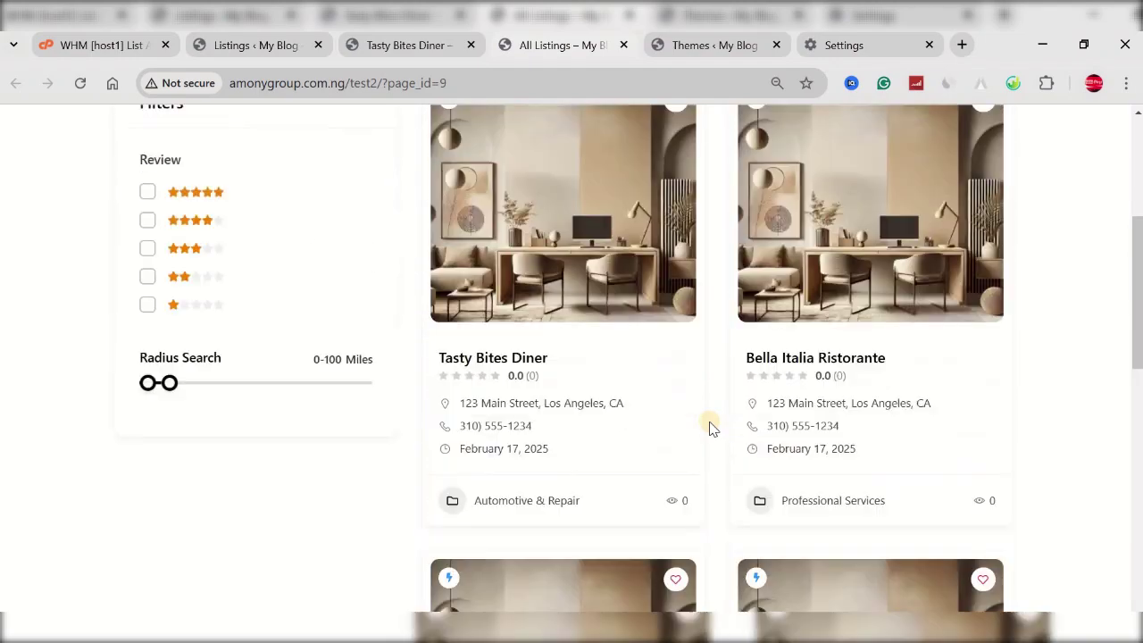
scroll(712, 427, down, 10)
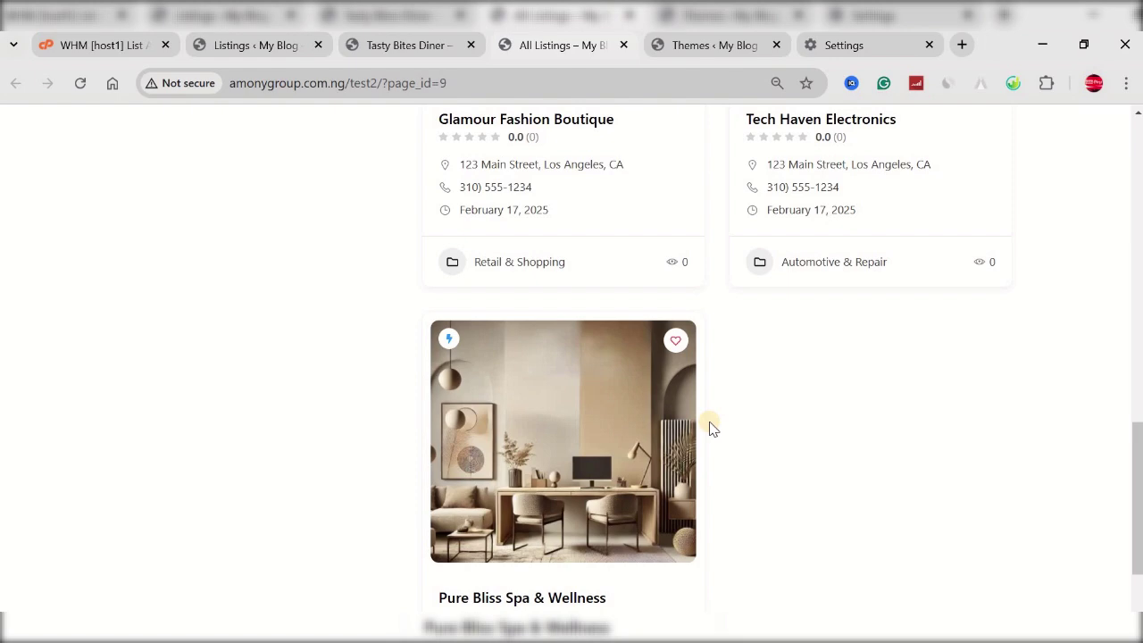
scroll(711, 427, down, 2)
scroll(712, 428, up, 5)
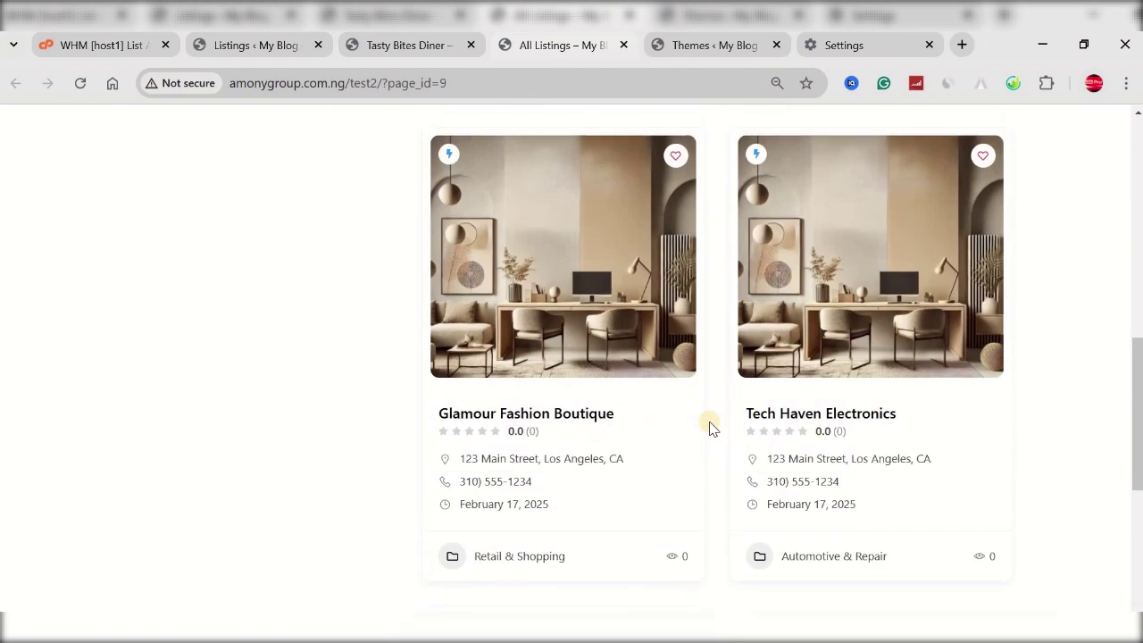
scroll(712, 427, up, 3)
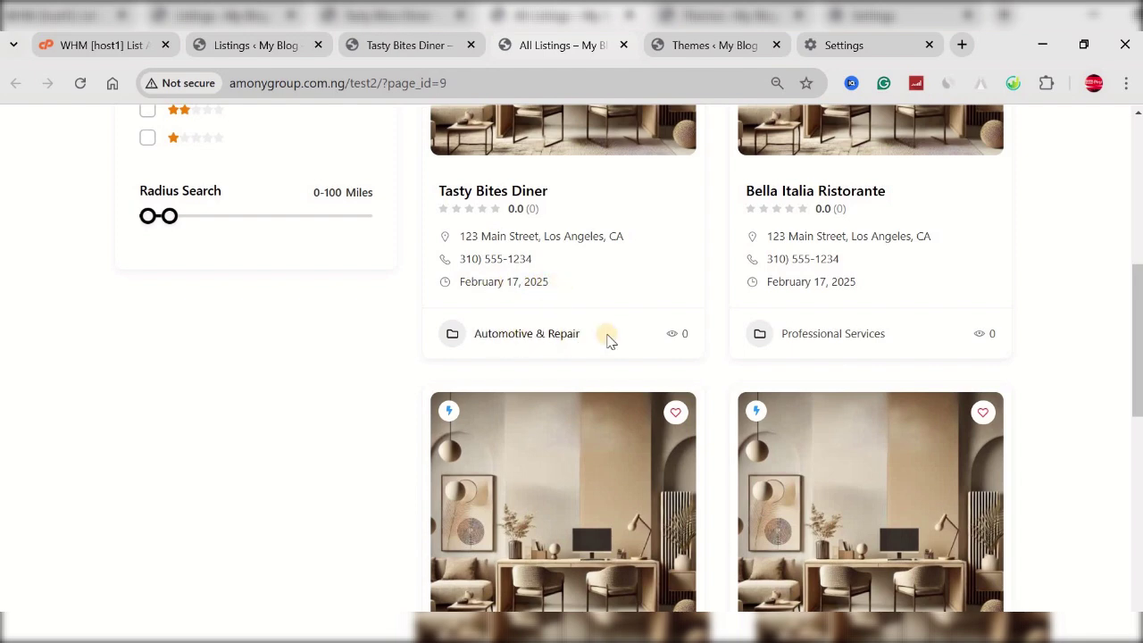
scroll(541, 406, up, 2)
scroll(385, 314, up, 1)
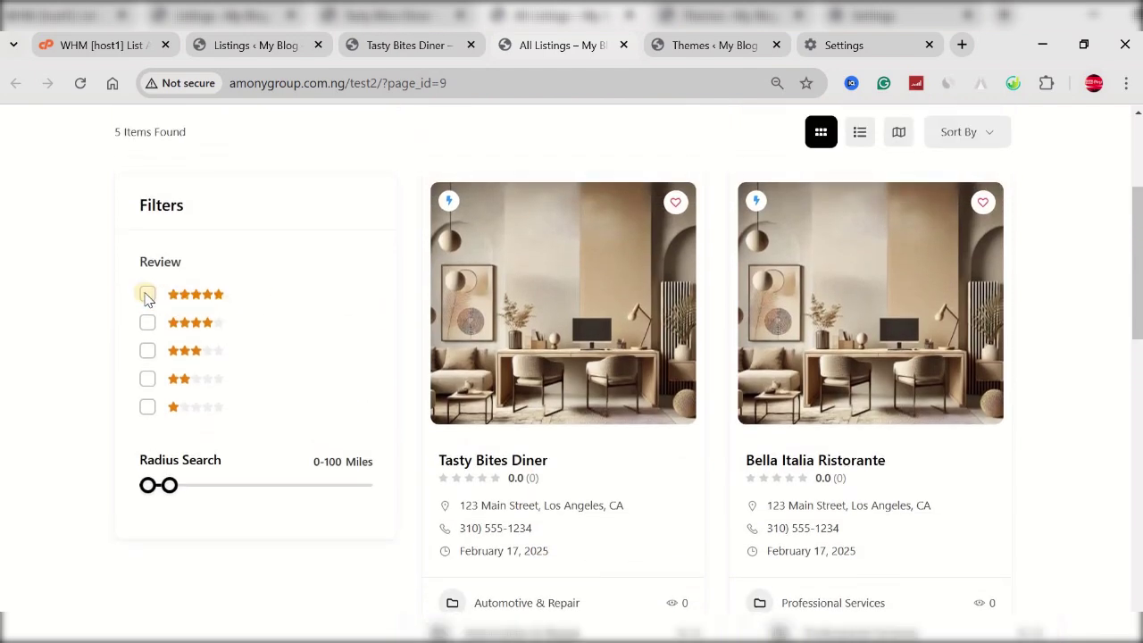
scroll(431, 348, down, 5)
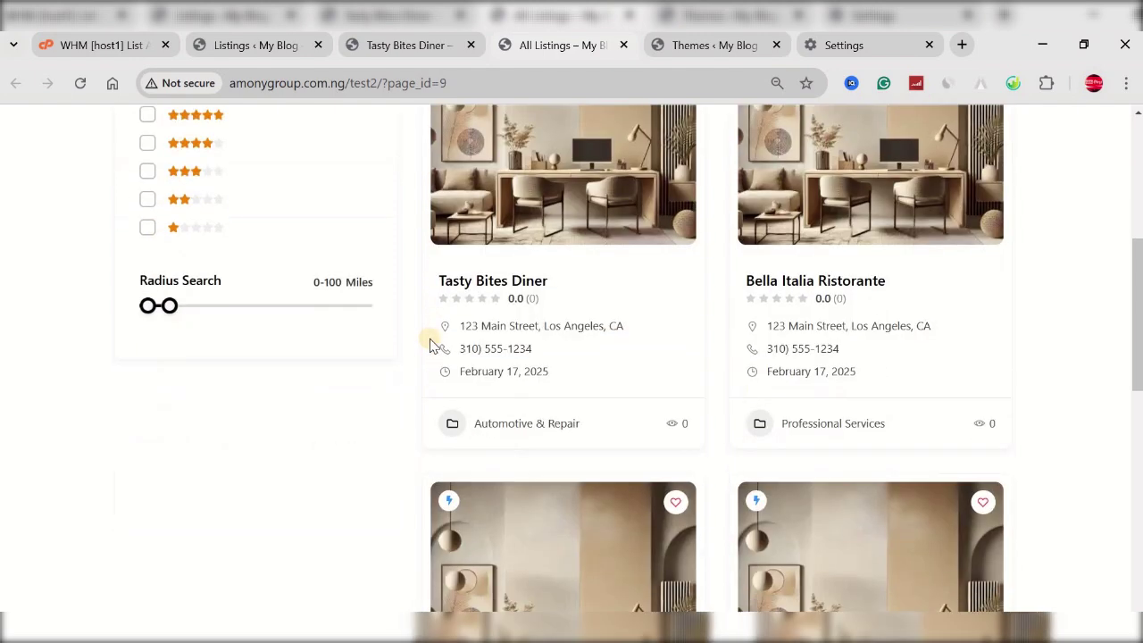
scroll(435, 355, down, 6)
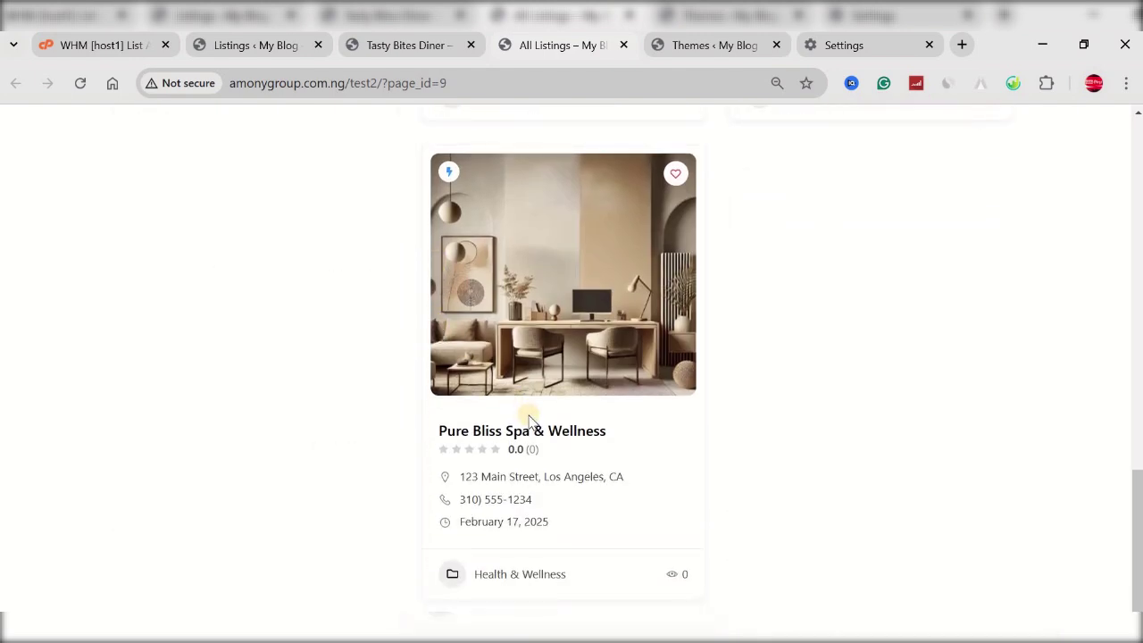
scroll(528, 420, up, 10)
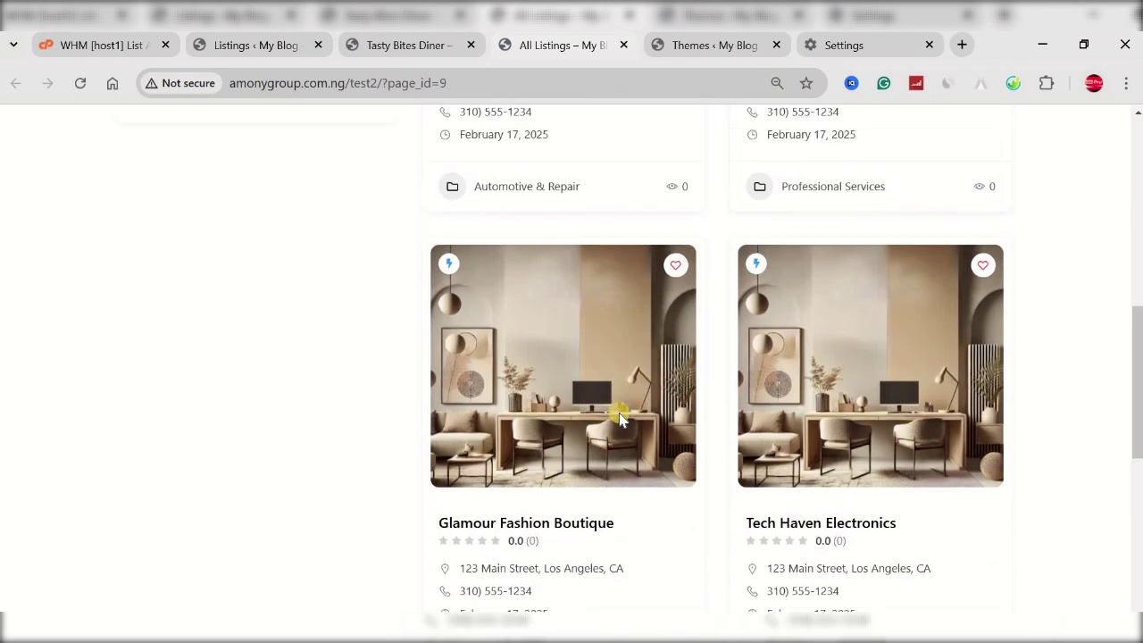
scroll(629, 386, up, 2)
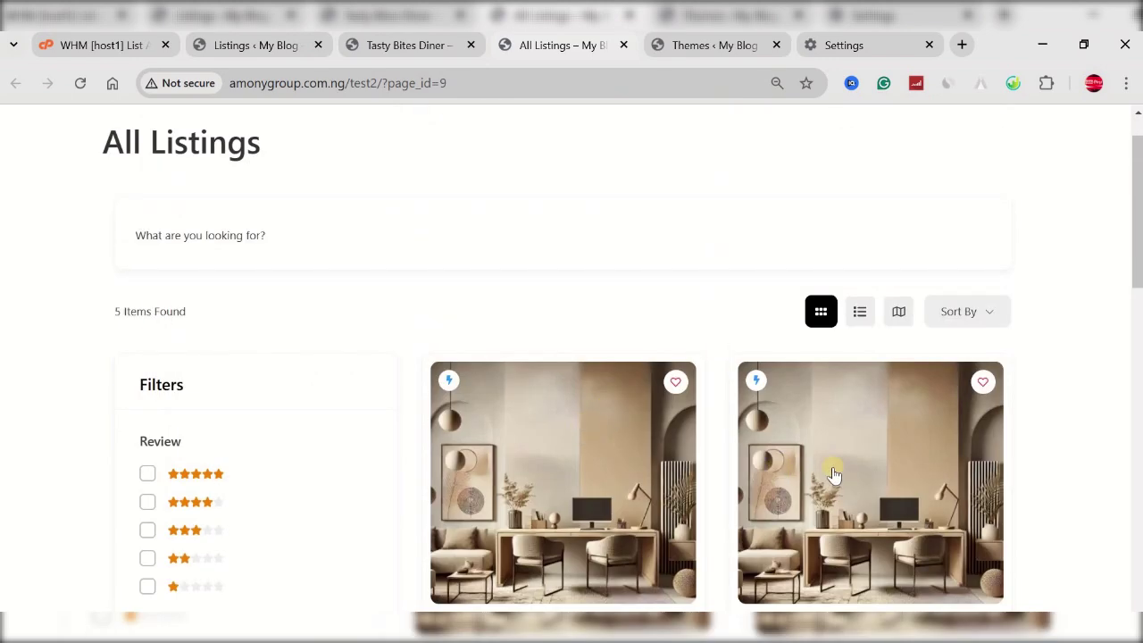
View the public Bella Italia Ristorante page down to its review section, and return to the All Listings page.
click(792, 464)
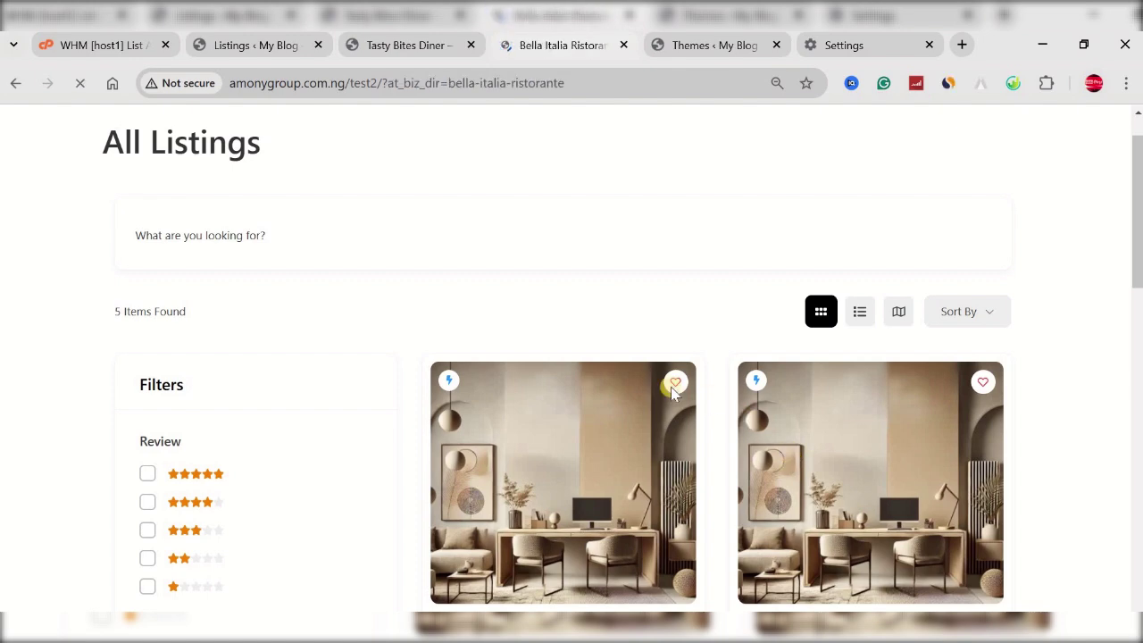
scroll(625, 380, down, 9)
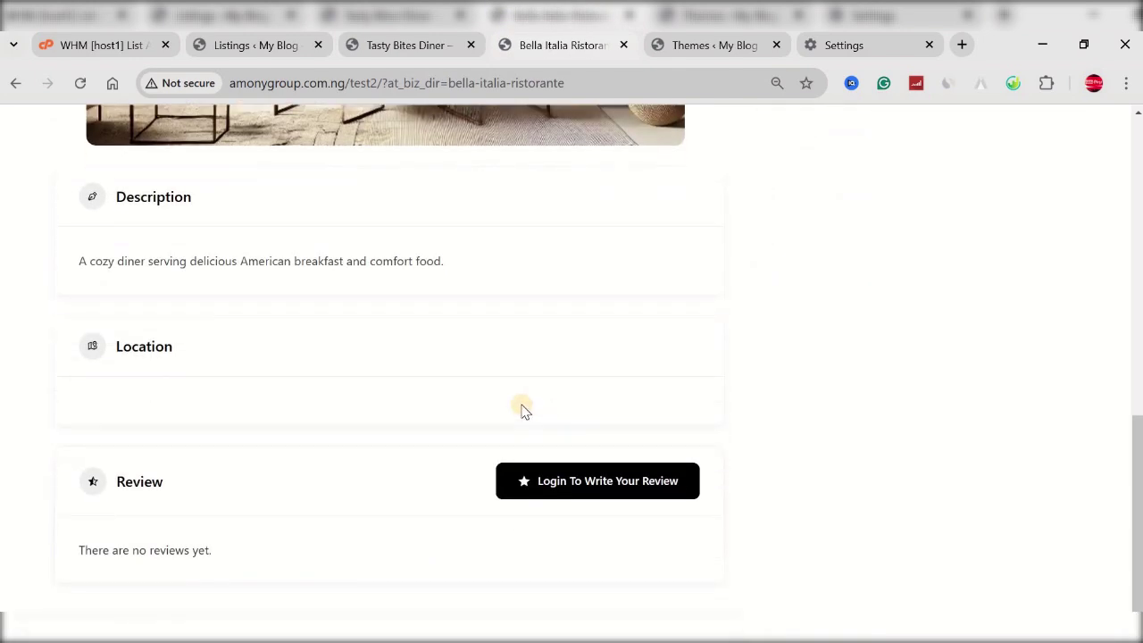
click(17, 82)
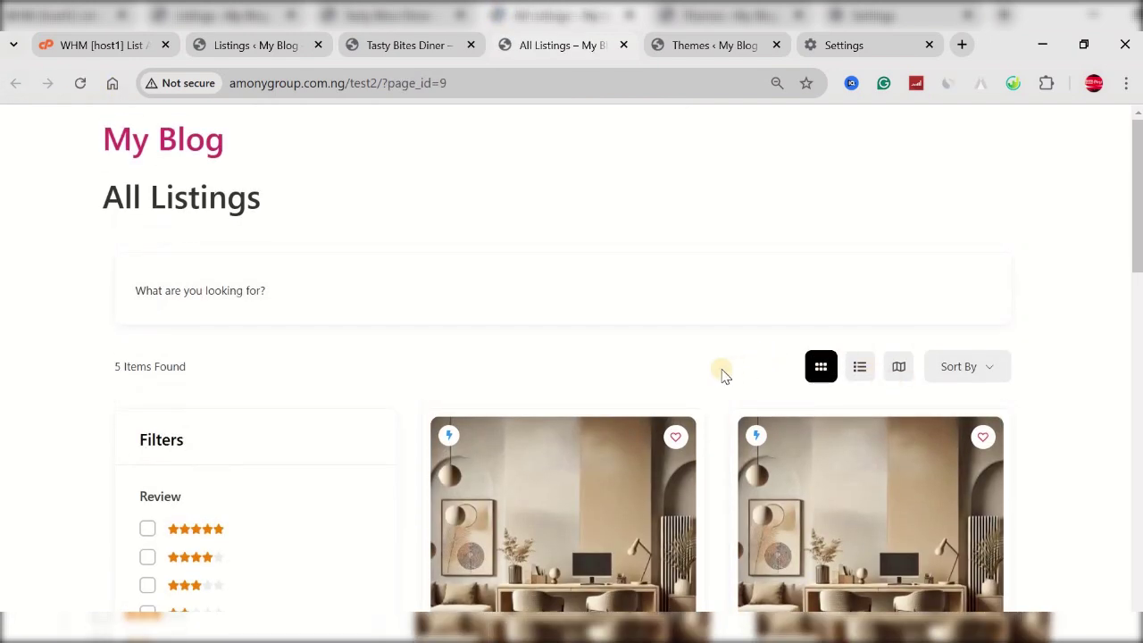
Try to display the public listings in list view instead of the grid.
scroll(625, 384, down, 1)
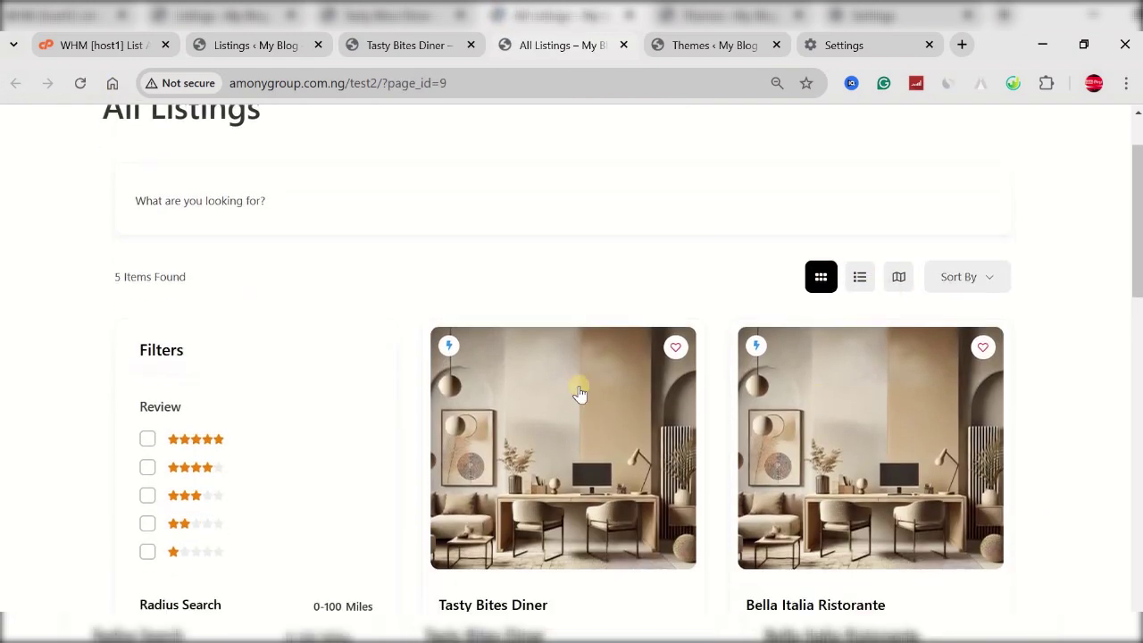
click(858, 279)
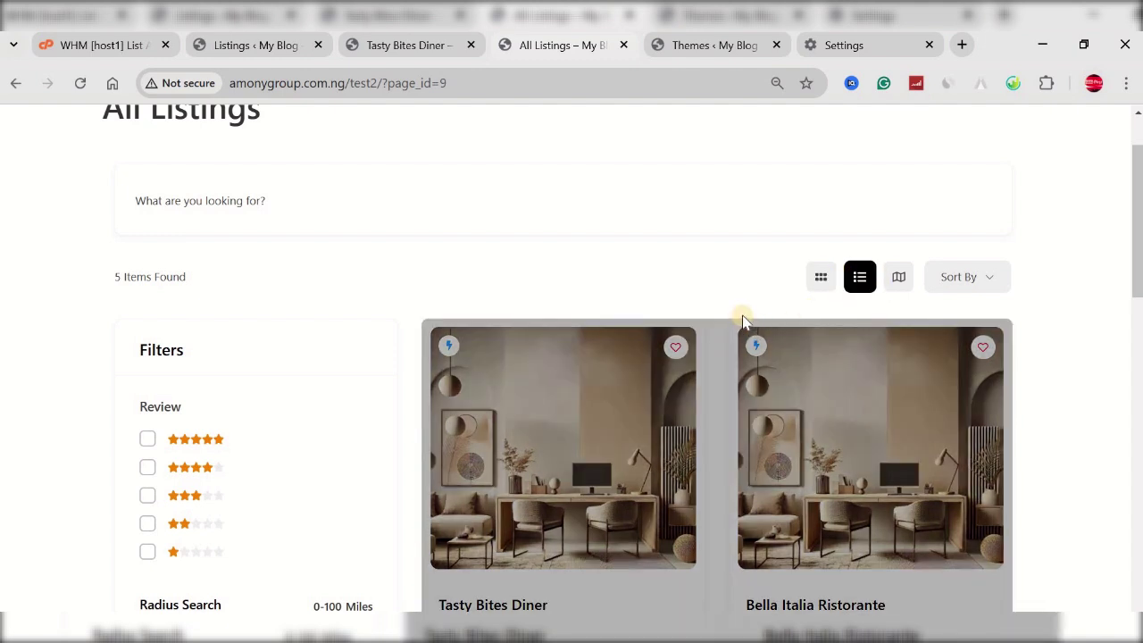
scroll(648, 276, down, 1)
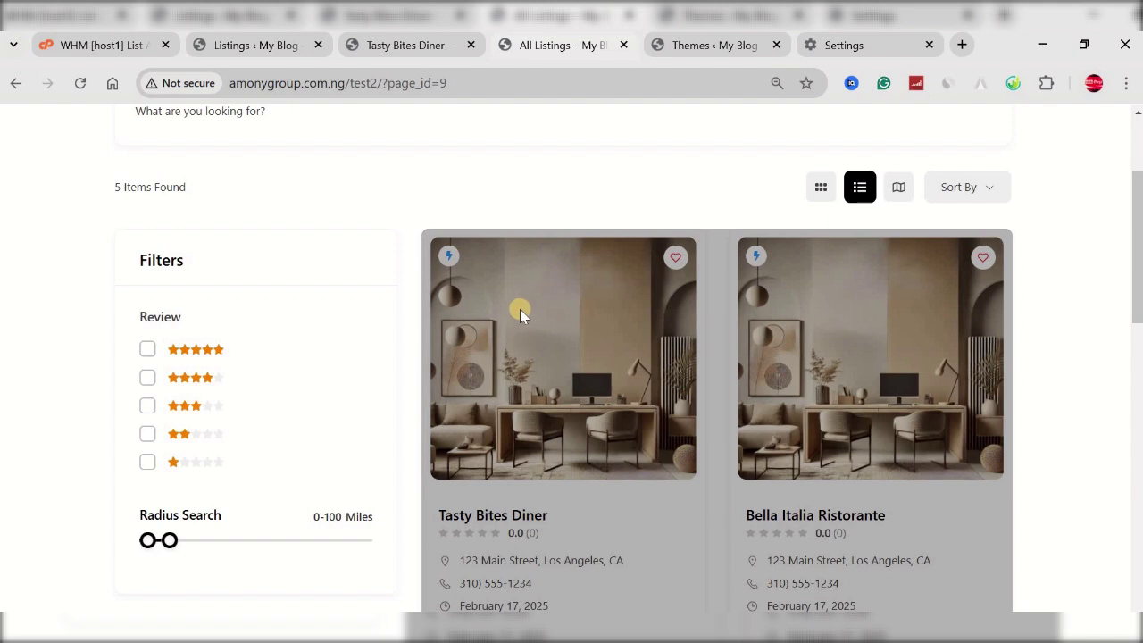
scroll(576, 379, up, 2)
scroll(586, 375, down, 1)
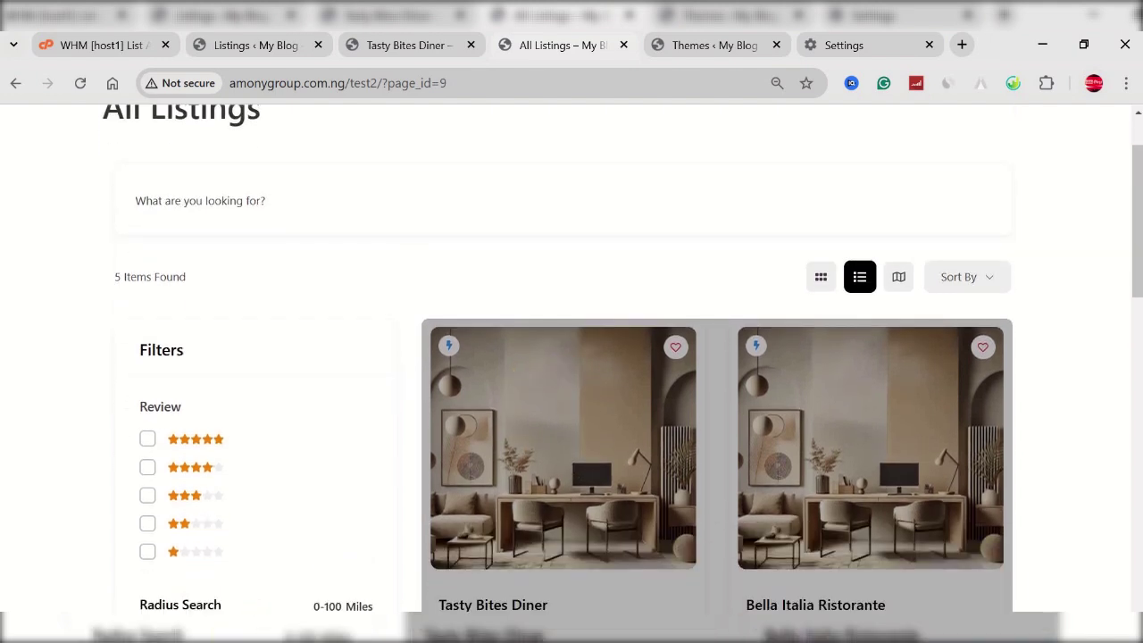
scroll(522, 473, down, 1)
scroll(543, 469, up, 2)
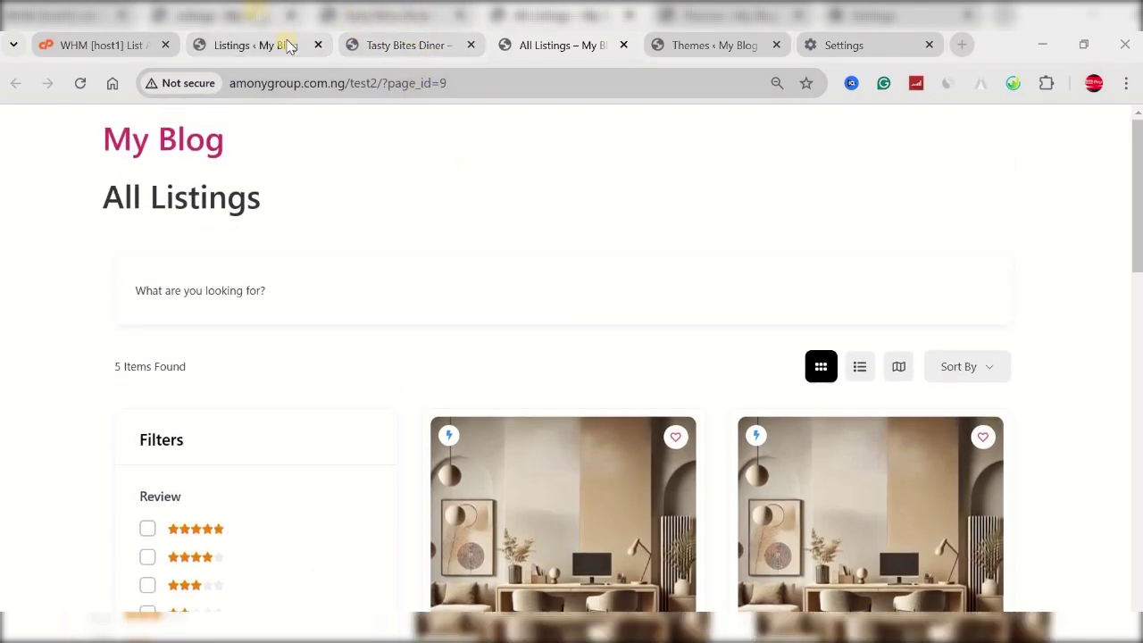
Switch to the WordPress admin and open the All Listings section of the Directorist settings.
click(230, 42)
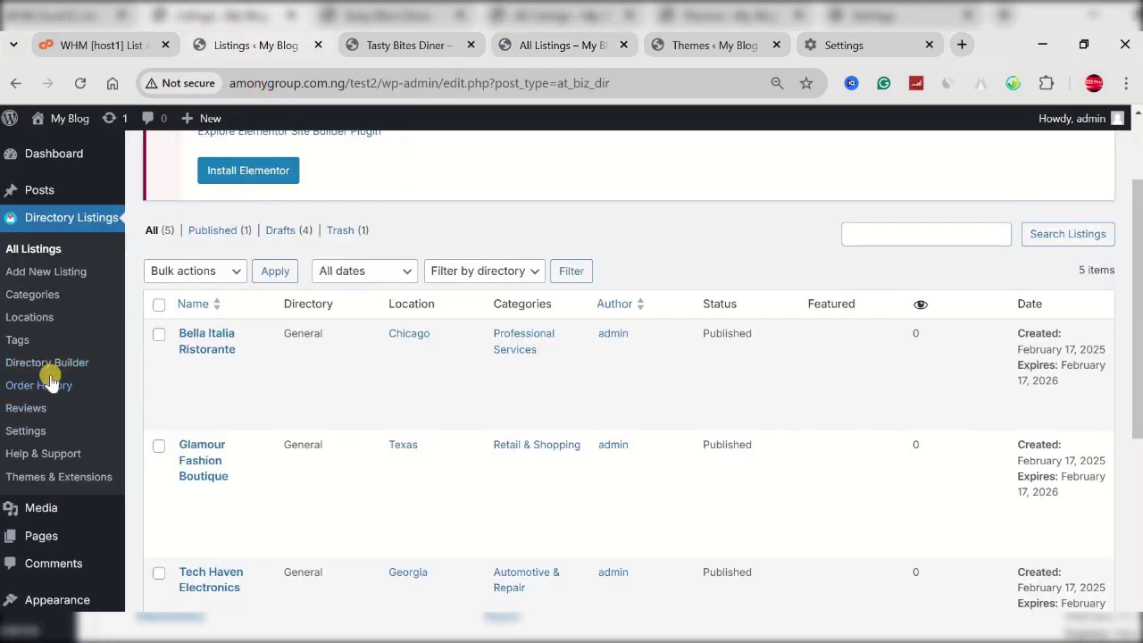
click(35, 428)
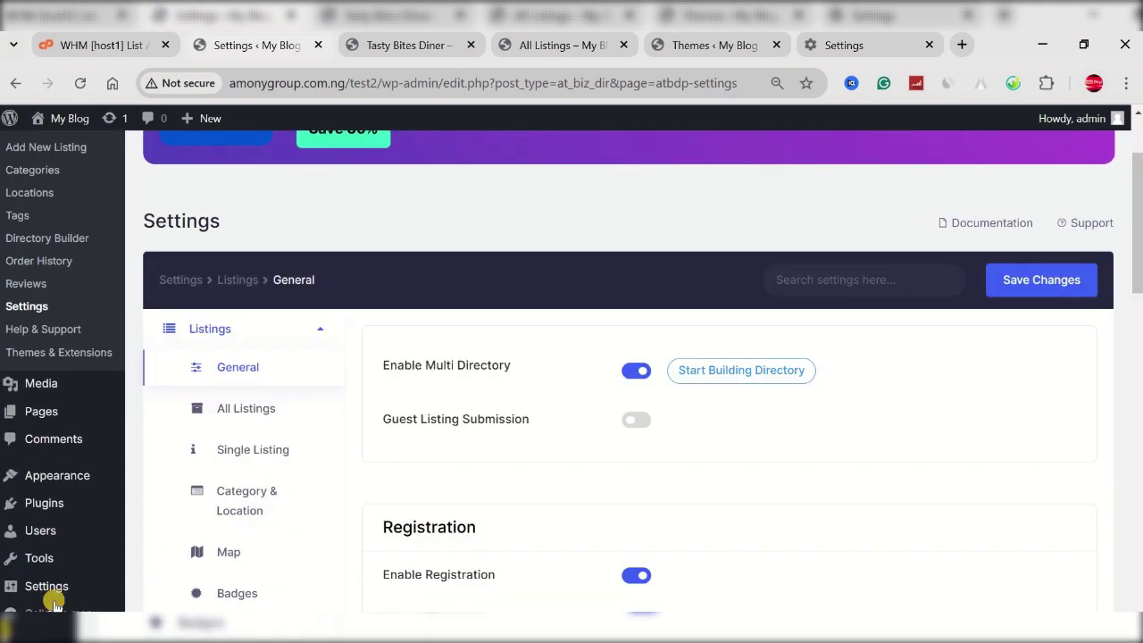
scroll(482, 402, down, 2)
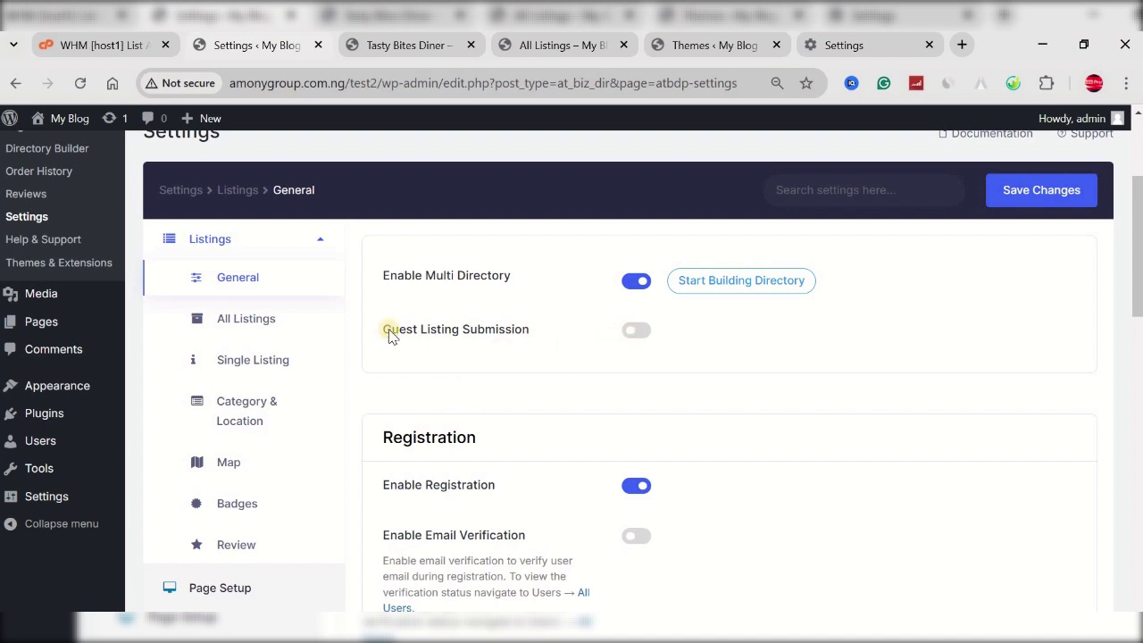
click(268, 319)
scroll(580, 327, down, 1)
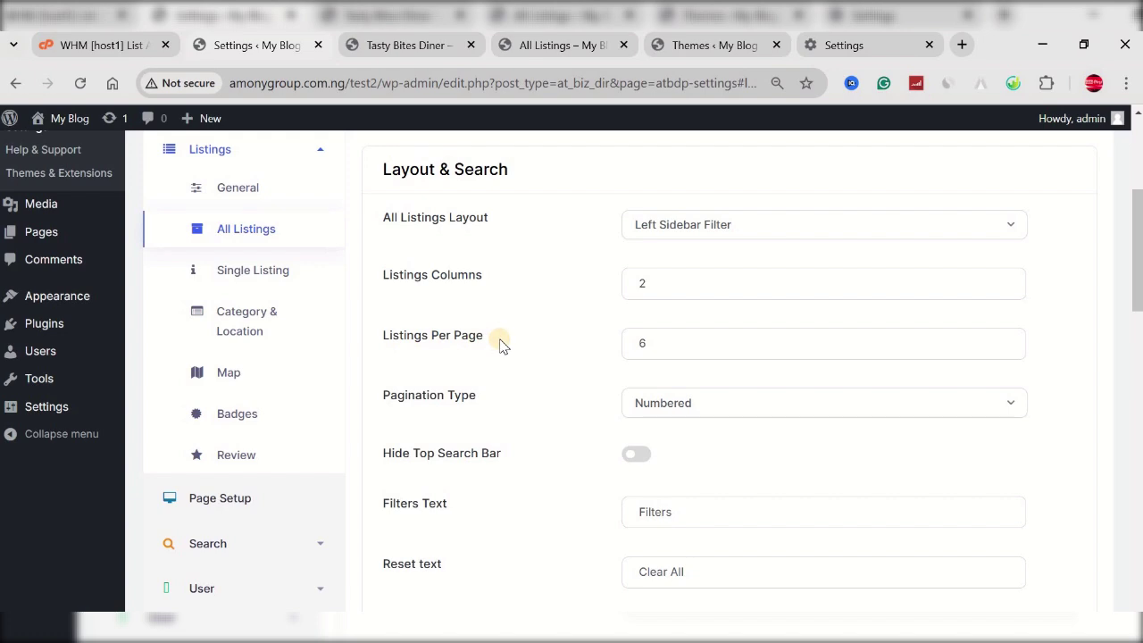
Look through the All Listings layout, search and header options and the other Directorist settings categories.
scroll(500, 345, up, 1)
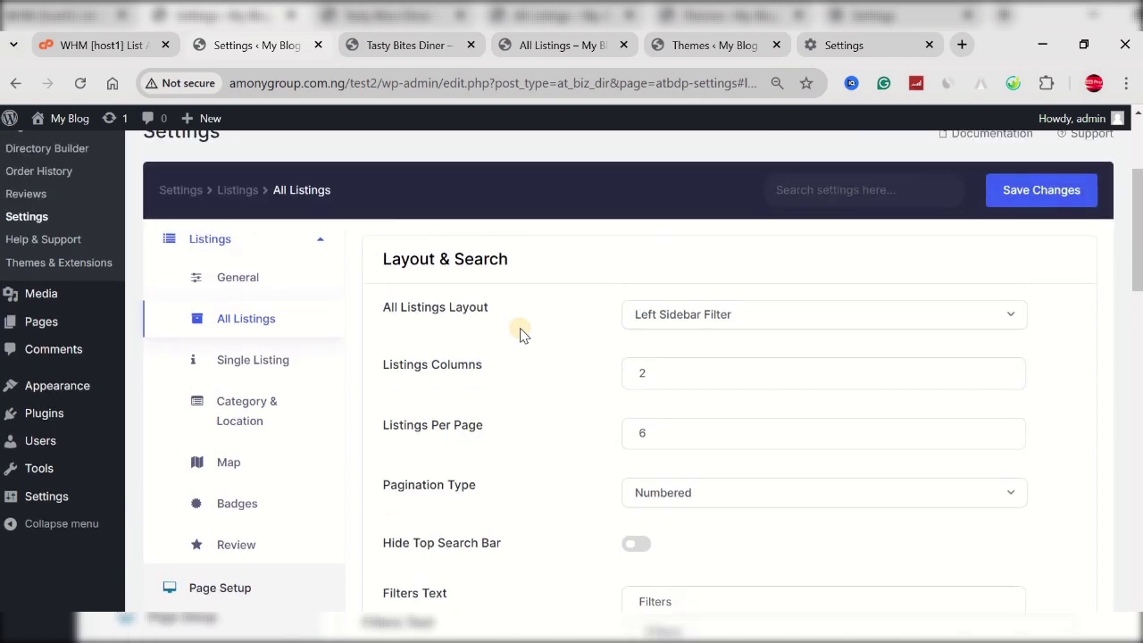
scroll(520, 331, down, 3)
scroll(307, 375, up, 1)
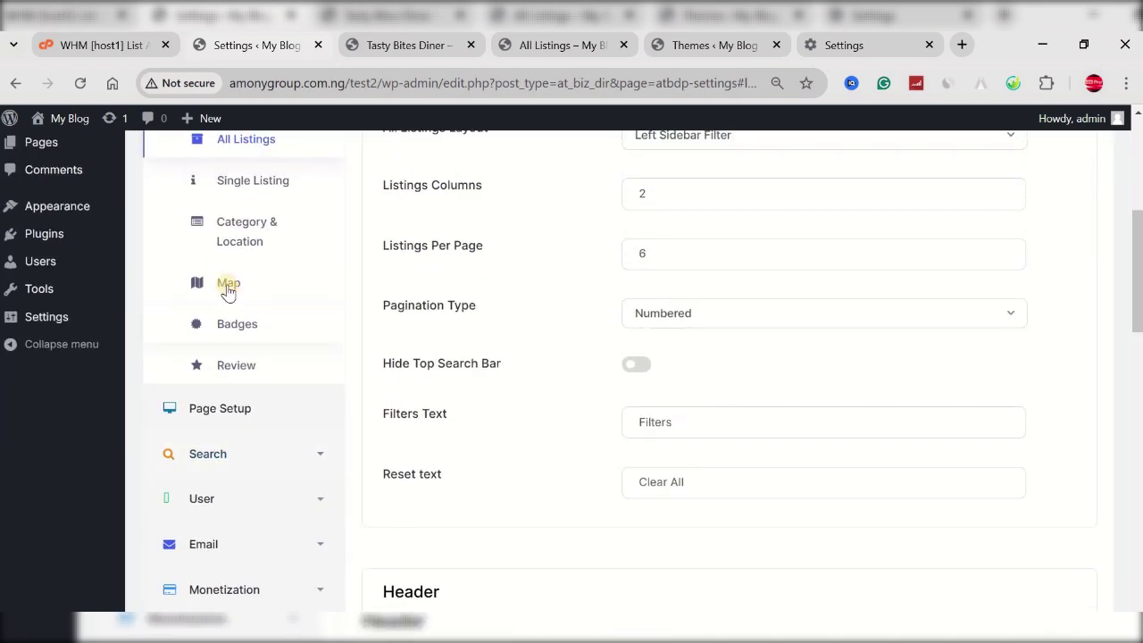
scroll(258, 301, up, 1)
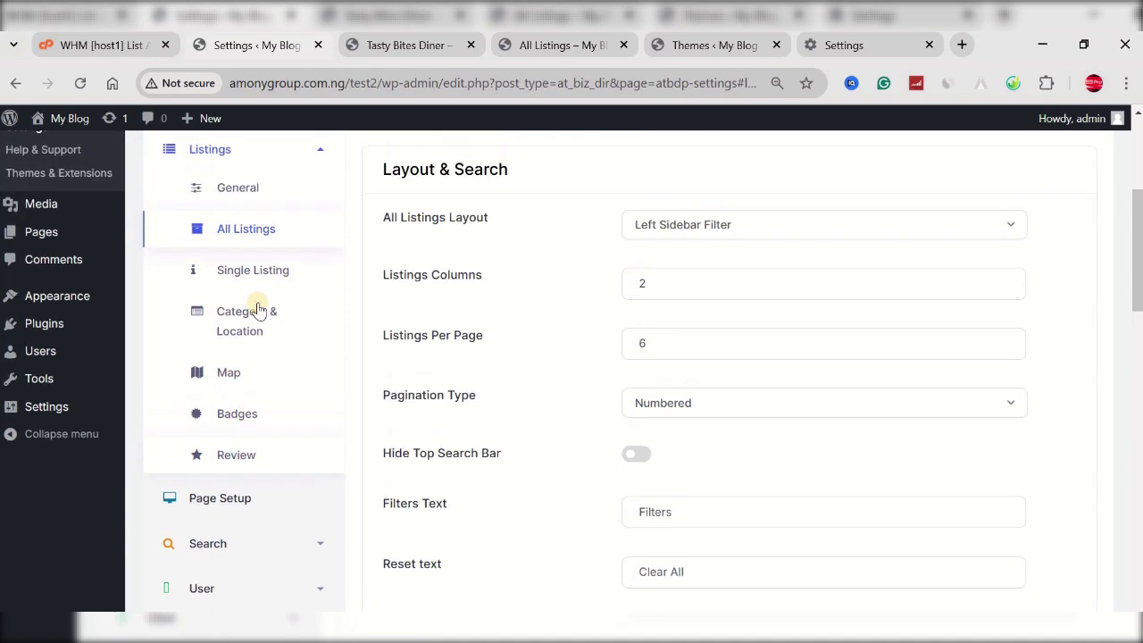
scroll(284, 380, down, 3)
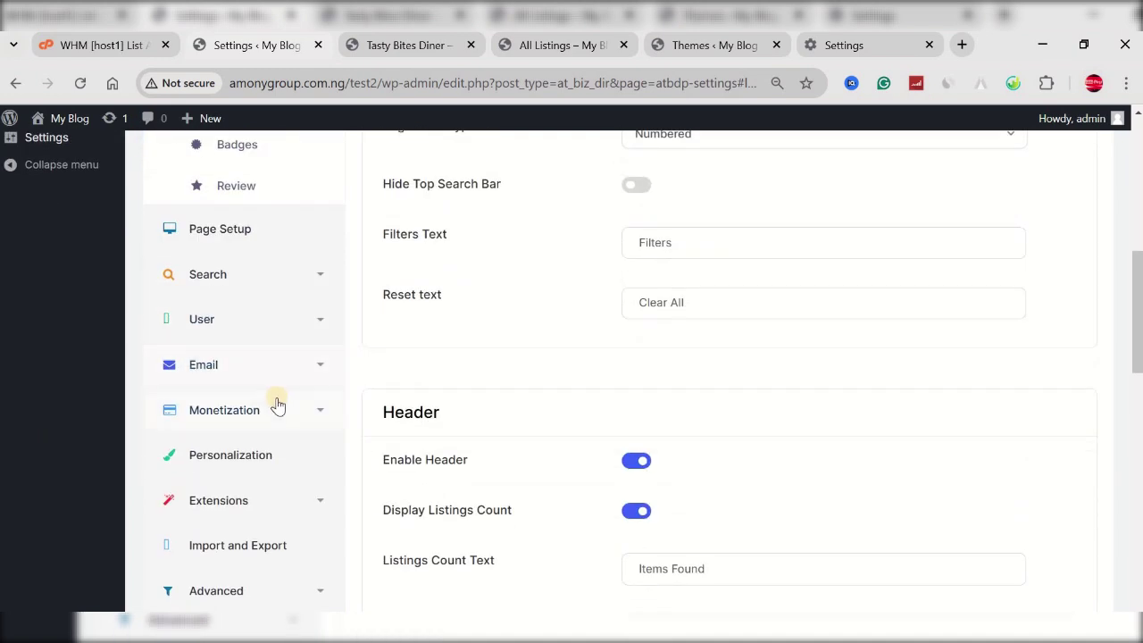
scroll(276, 396, down, 2)
scroll(276, 403, up, 5)
scroll(278, 409, up, 3)
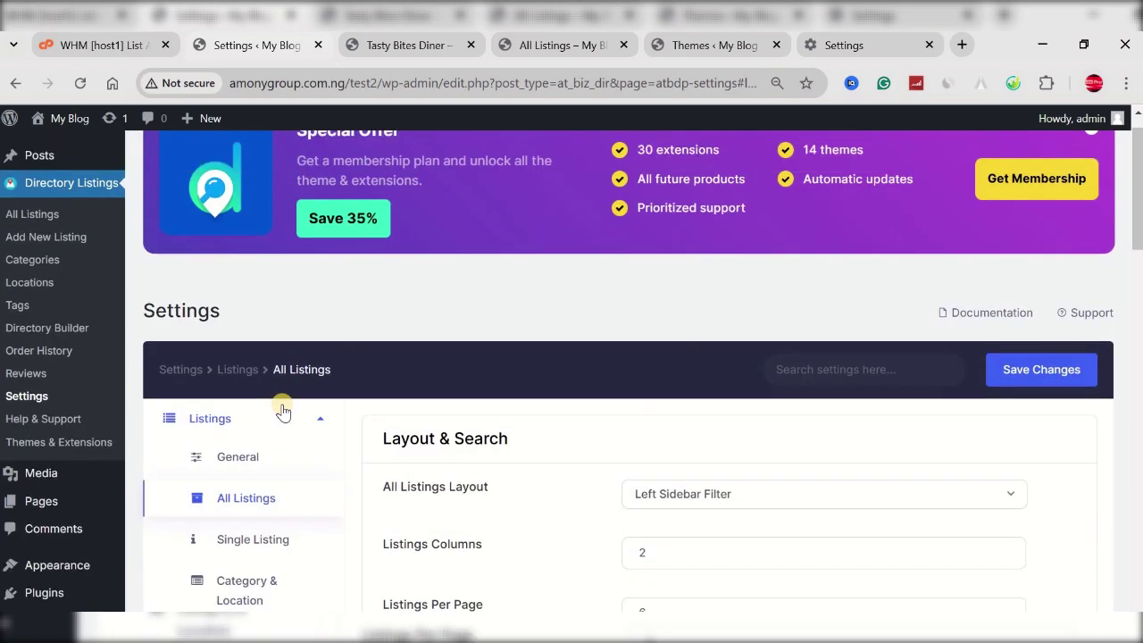
scroll(357, 295, down, 1)
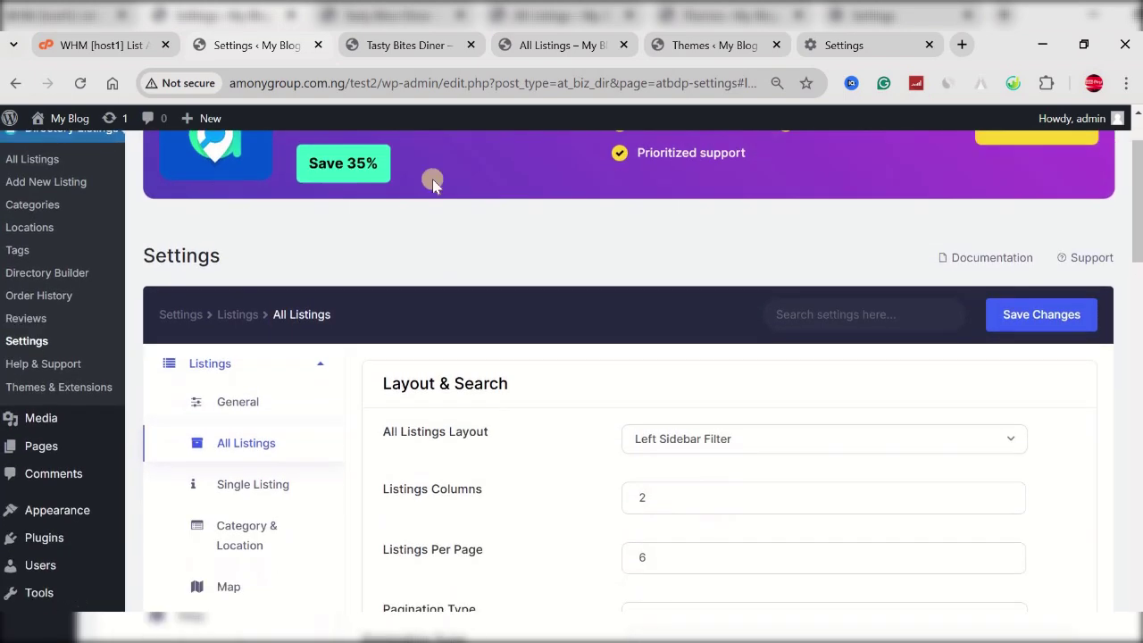
Return to the public All Listings page and look over its filters and listing cards.
click(535, 45)
scroll(467, 323, down, 2)
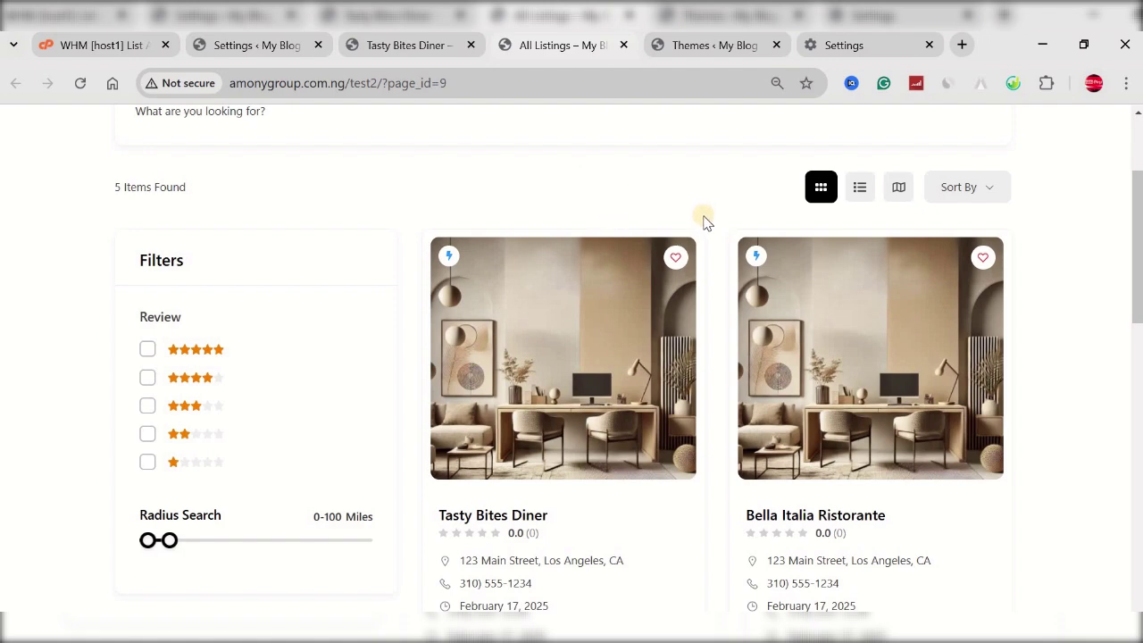
scroll(703, 232, down, 3)
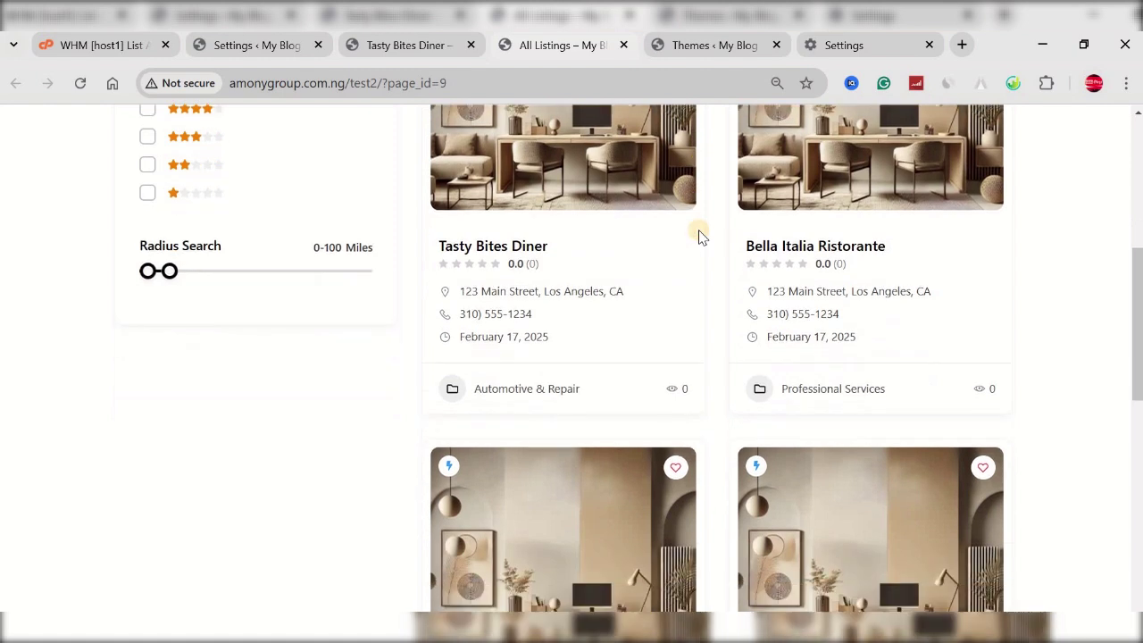